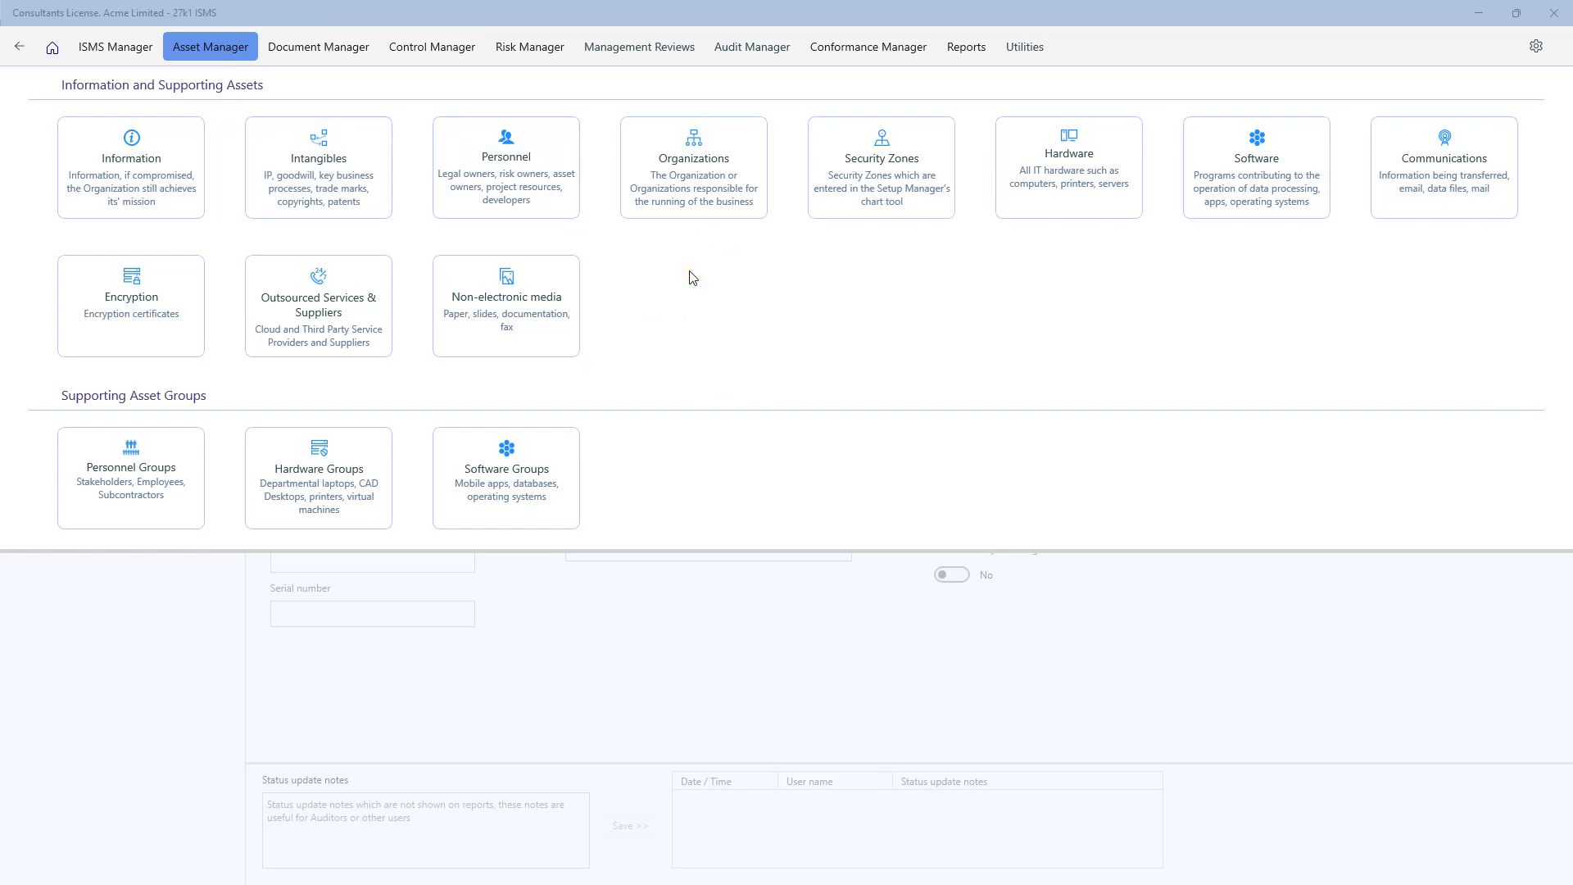
Open the Hardware asset register and the AR10015 Server A14 record, viewing its location choices
{"action": "left_click", "coordinate": [671, 380]}
{"action": "left_click", "coordinate": [1061, 165]}
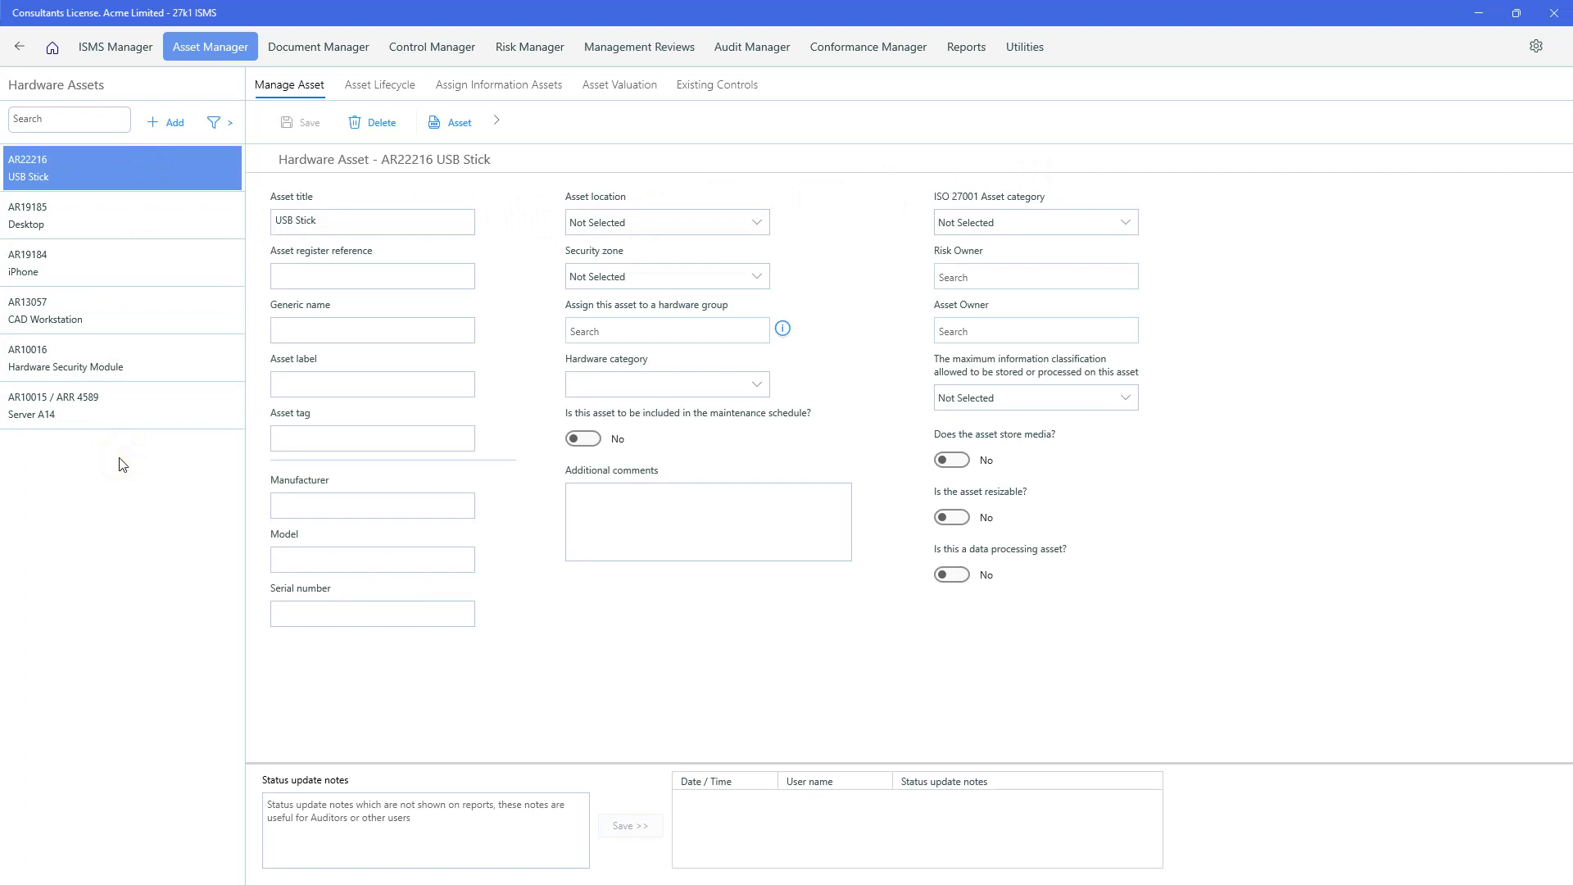
{"action": "left_click", "coordinate": [136, 412]}
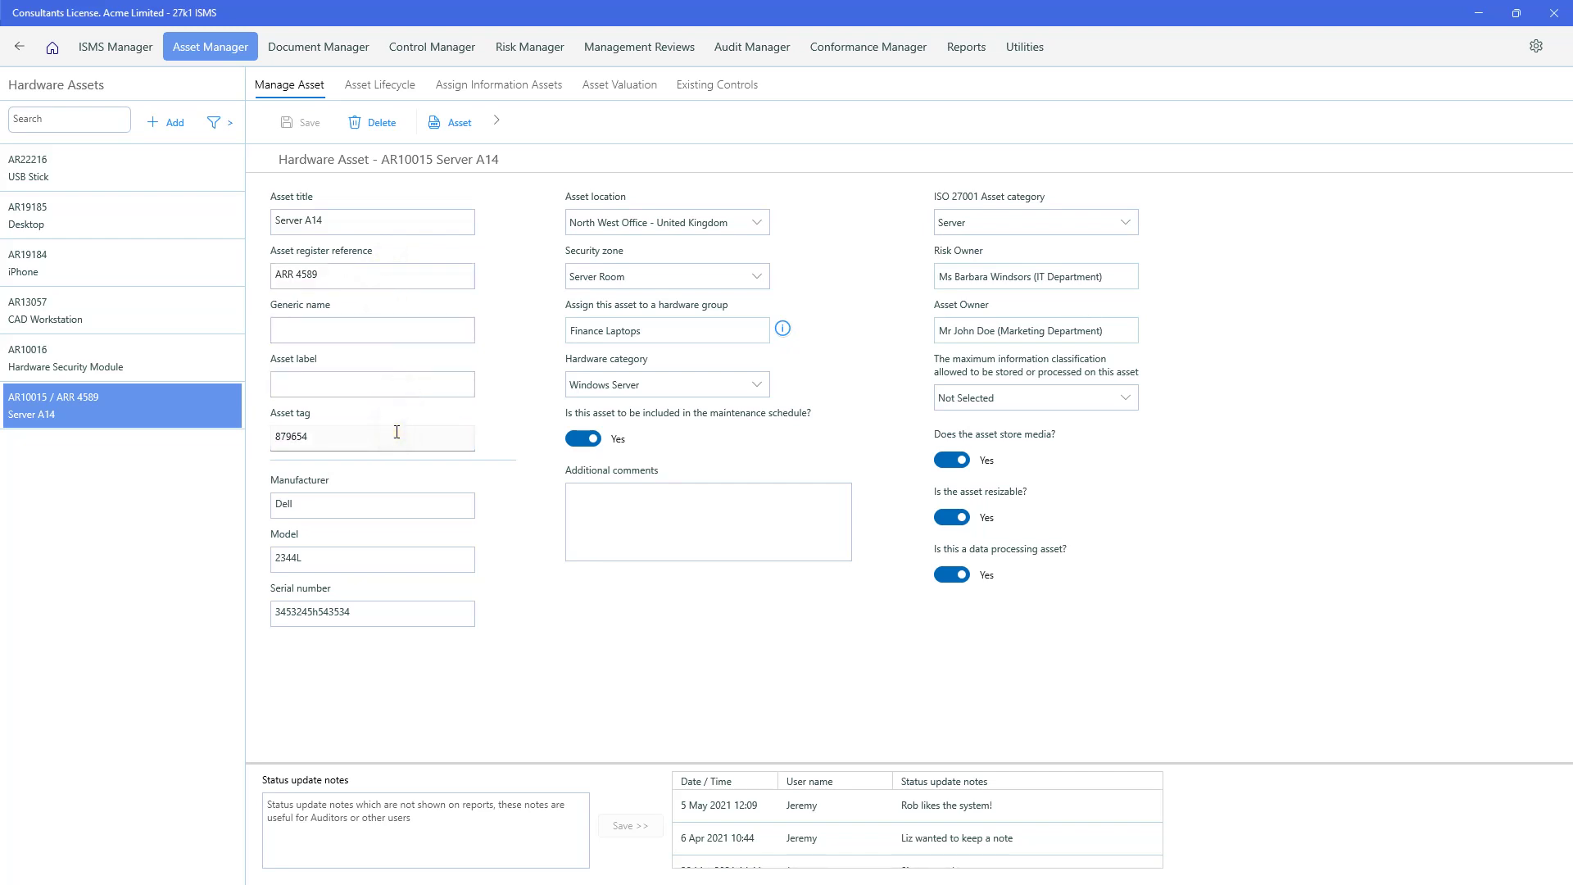
{"action": "left_click", "coordinate": [334, 433]}
{"action": "left_click", "coordinate": [350, 497]}
Keep North West Office as the asset location and Server Room as the security zone
{"action": "left_click", "coordinate": [755, 225]}
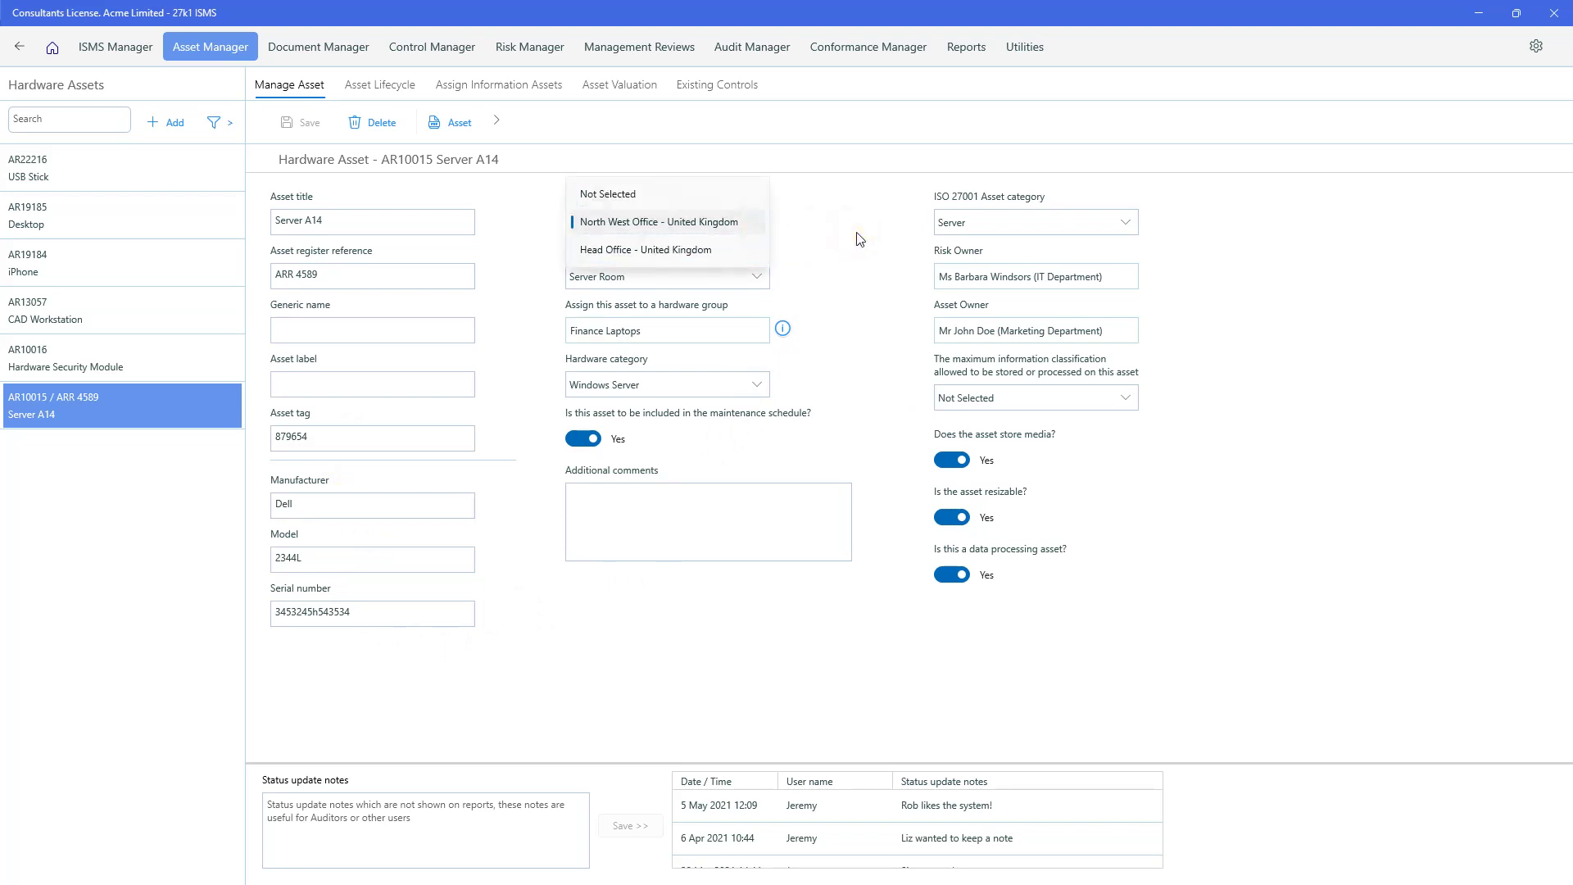
{"action": "left_click", "coordinate": [684, 229]}
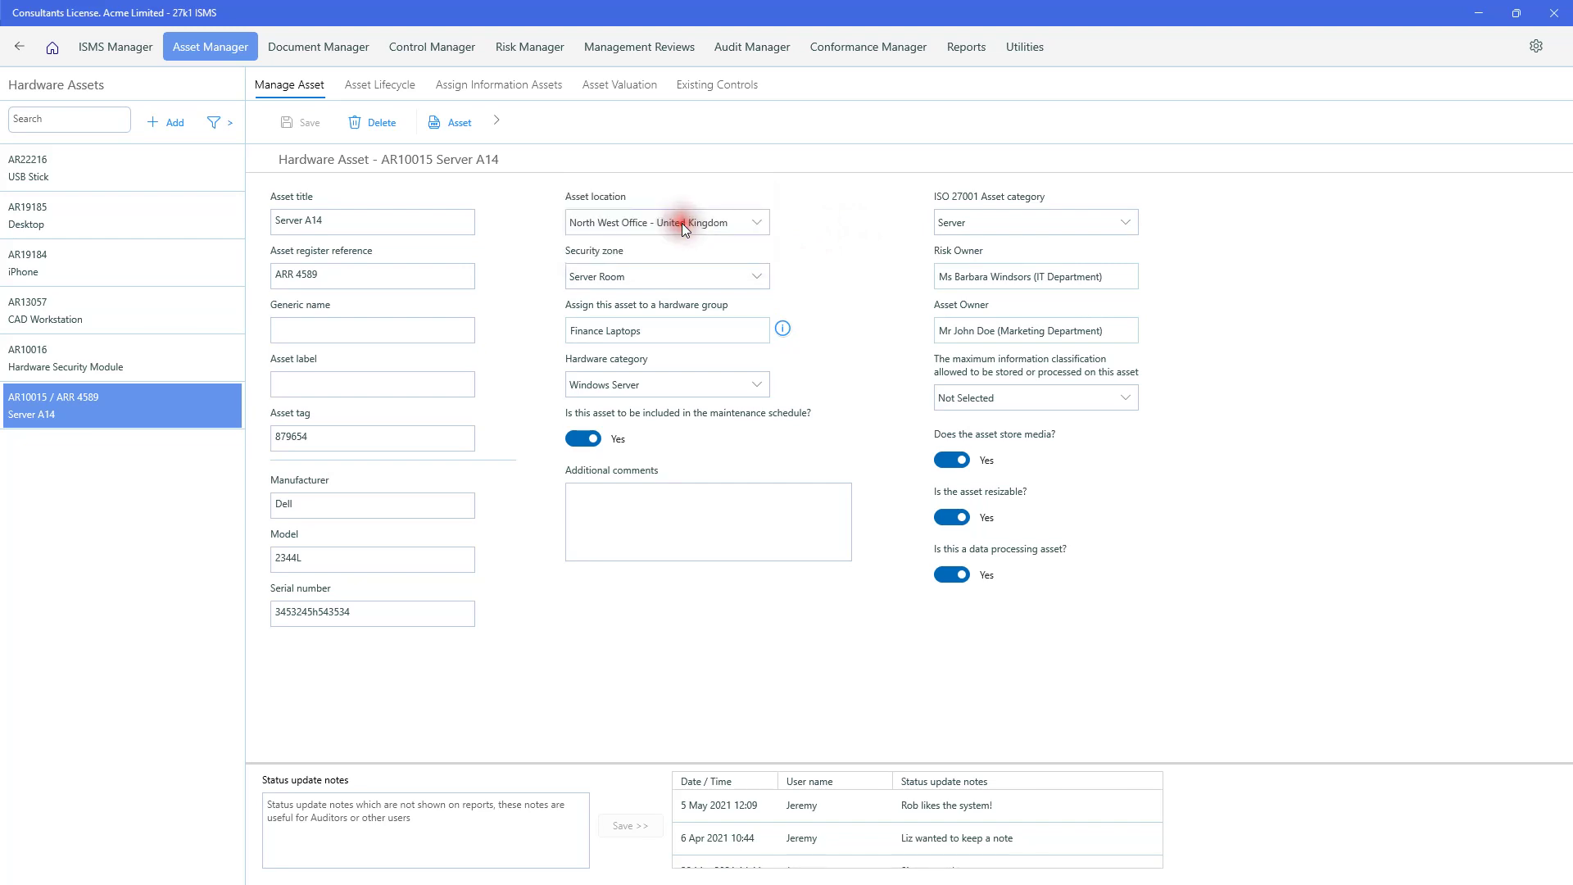
{"action": "left_click", "coordinate": [763, 277]}
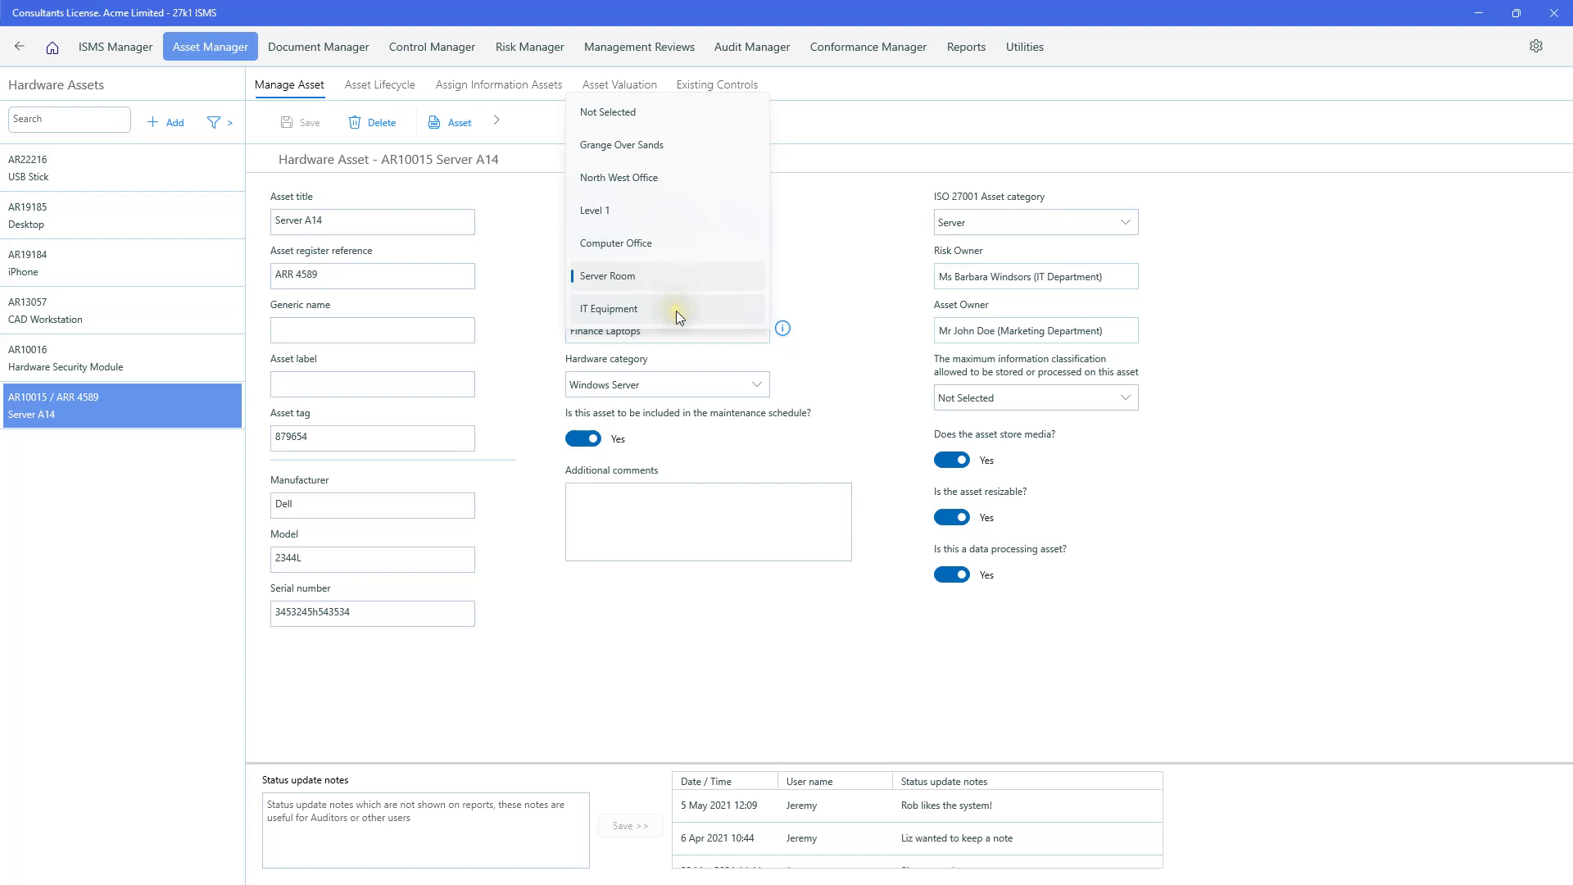
{"action": "left_click", "coordinate": [675, 287]}
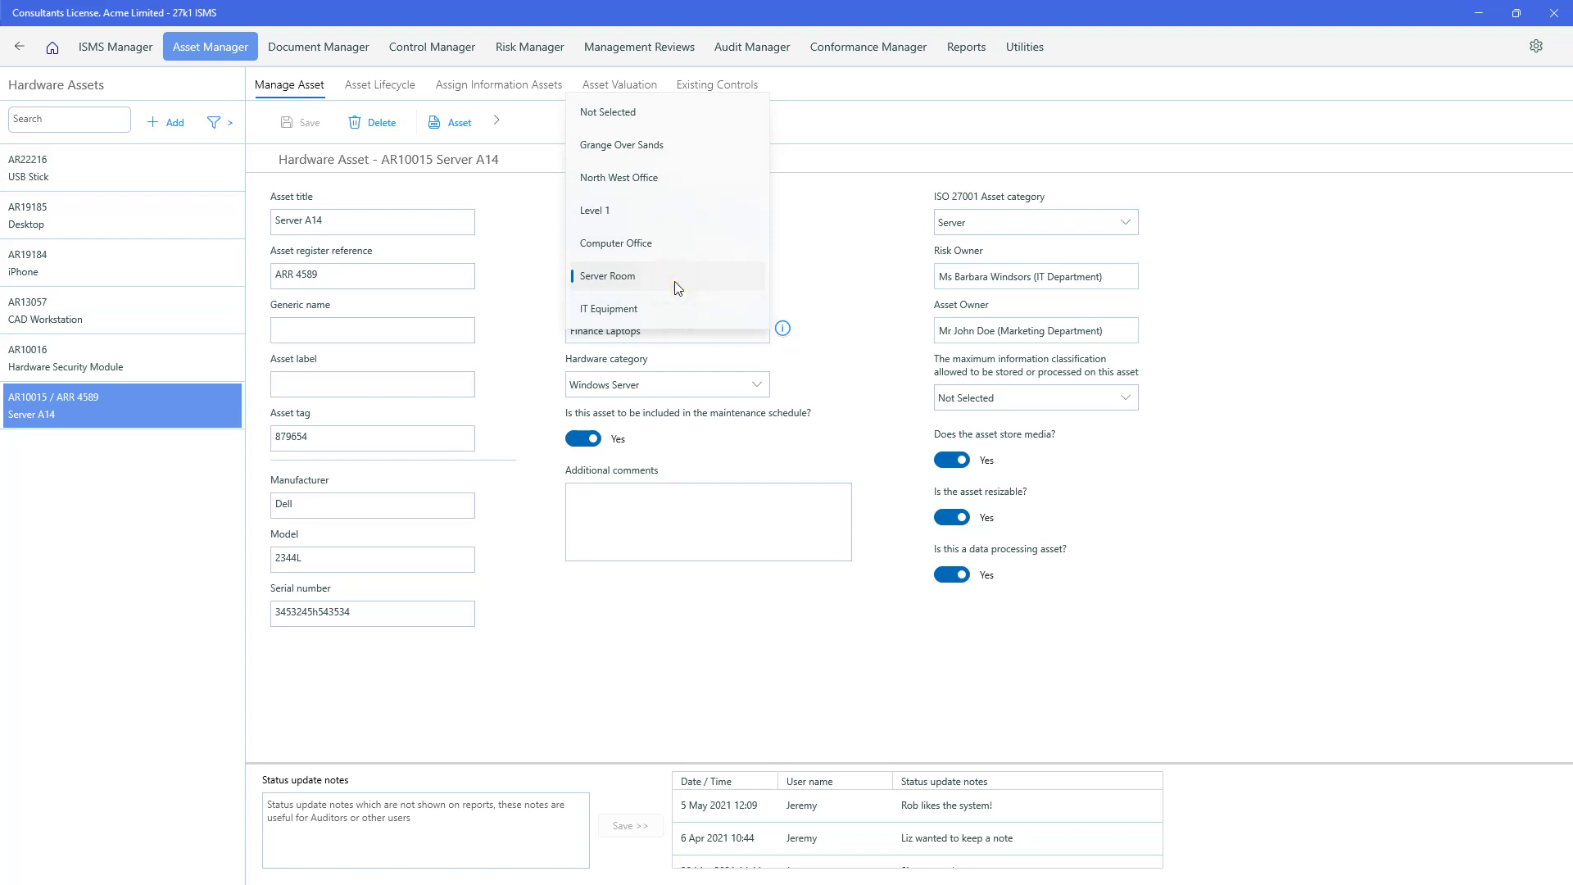
{"action": "left_click", "coordinate": [675, 284]}
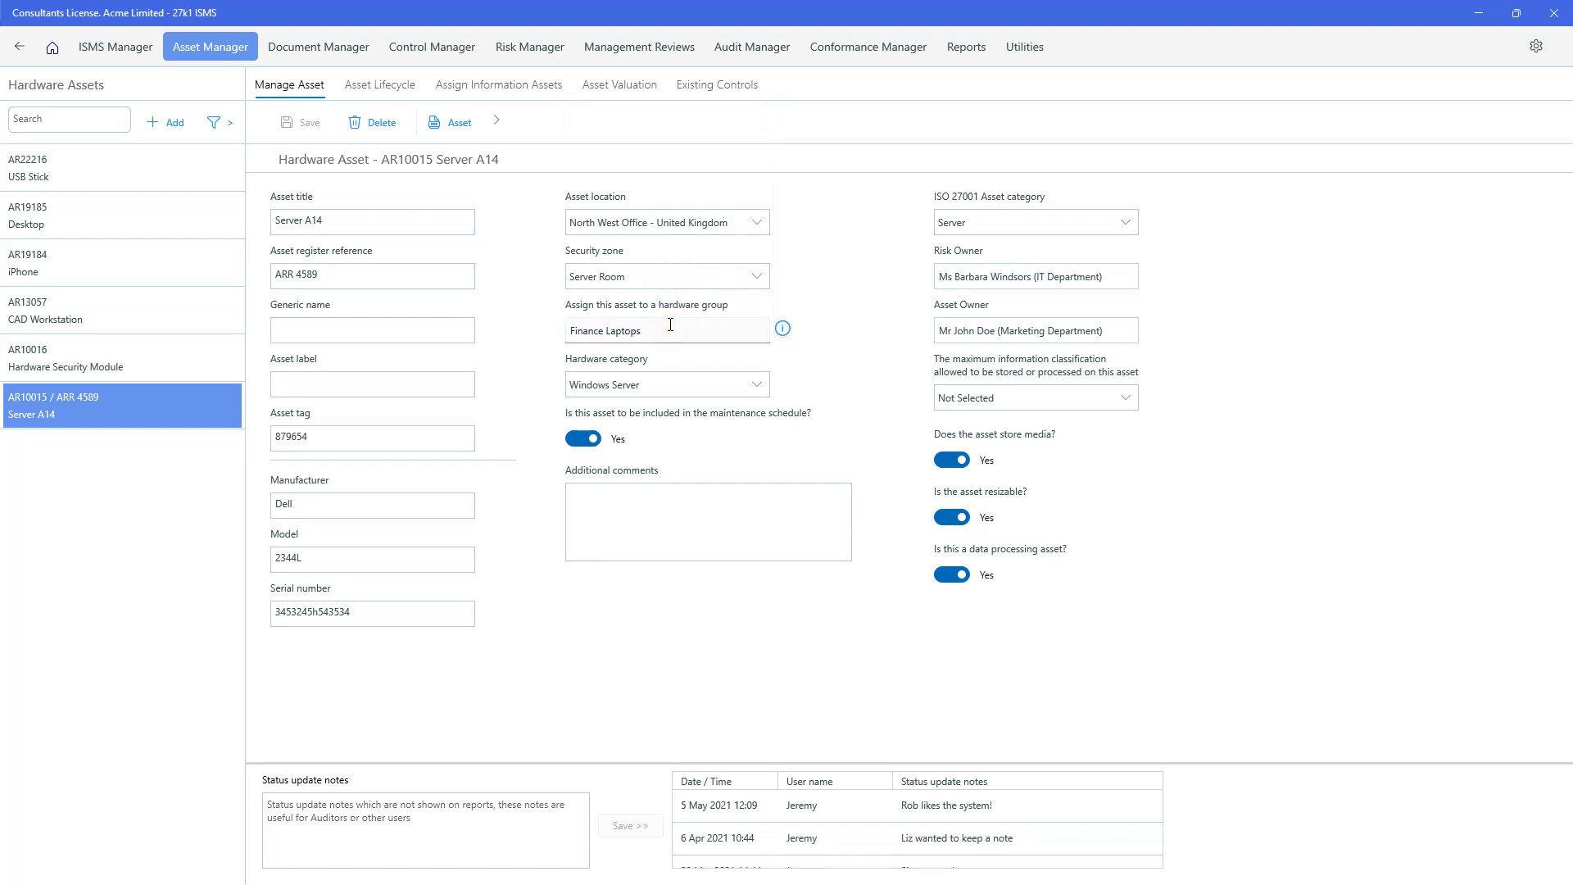
Keep Windows Server as the hardware category and switch maintenance scheduling off
{"action": "left_click", "coordinate": [676, 381]}
{"action": "left_click", "coordinate": [729, 386]}
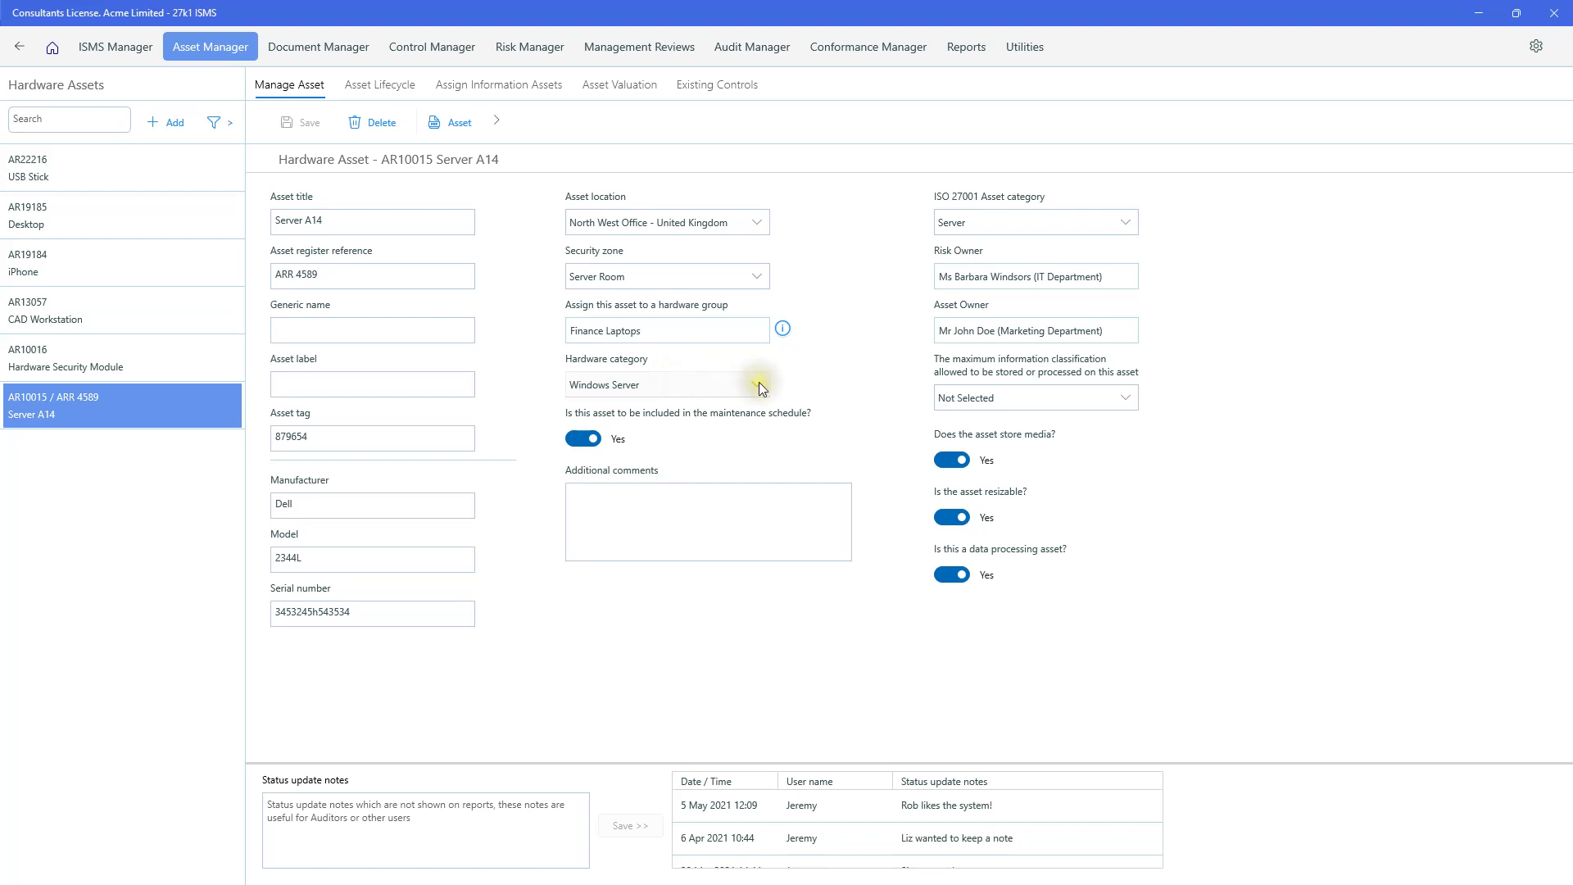
{"action": "left_click", "coordinate": [758, 389]}
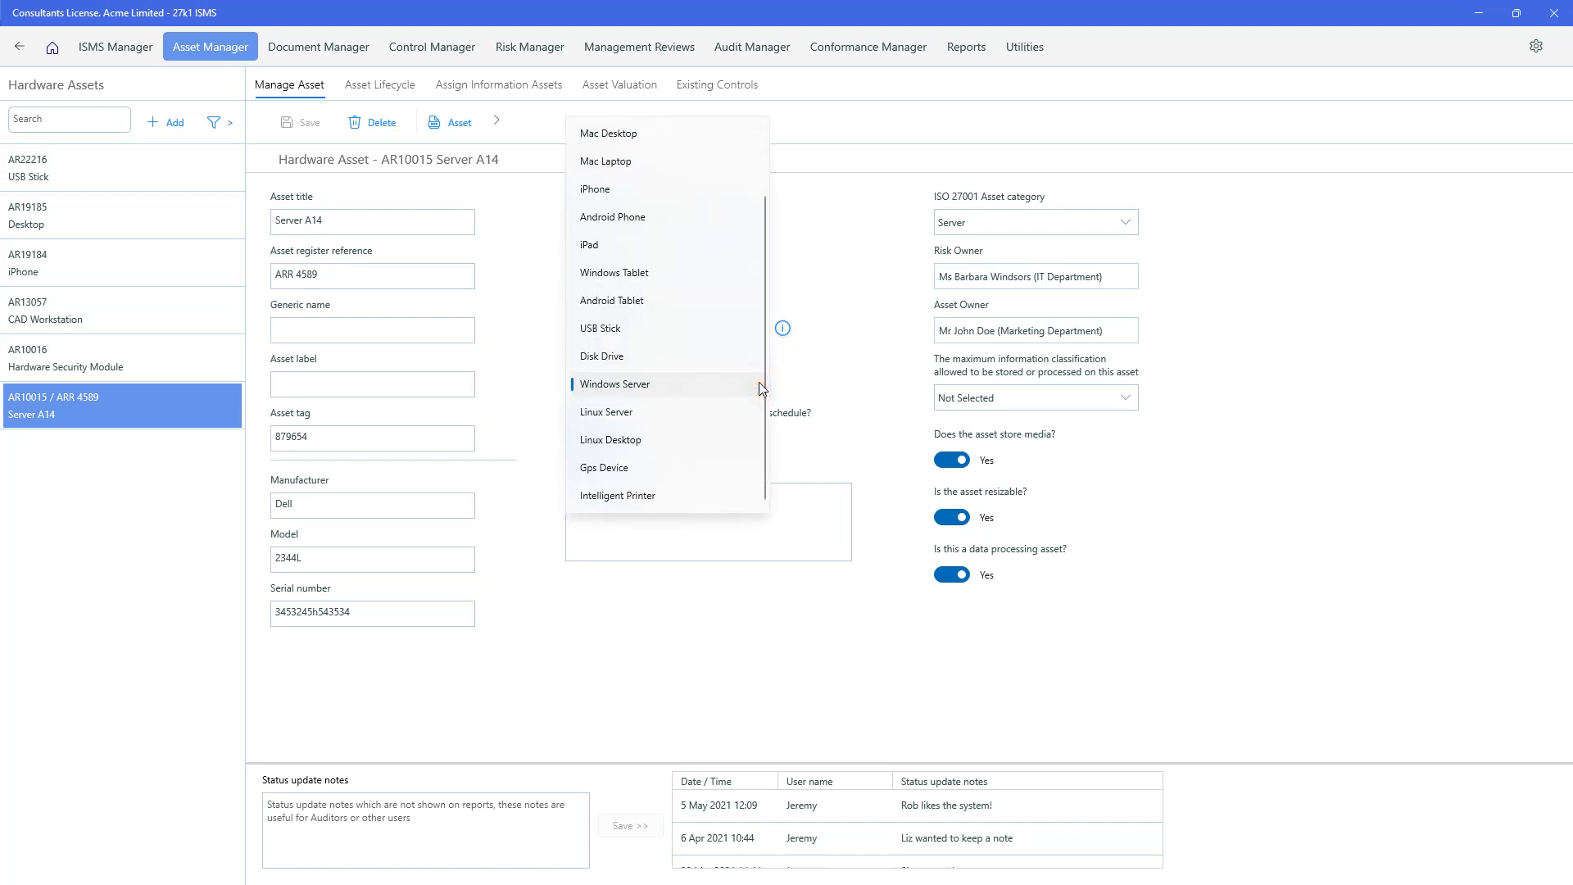
{"action": "left_click", "coordinate": [815, 385]}
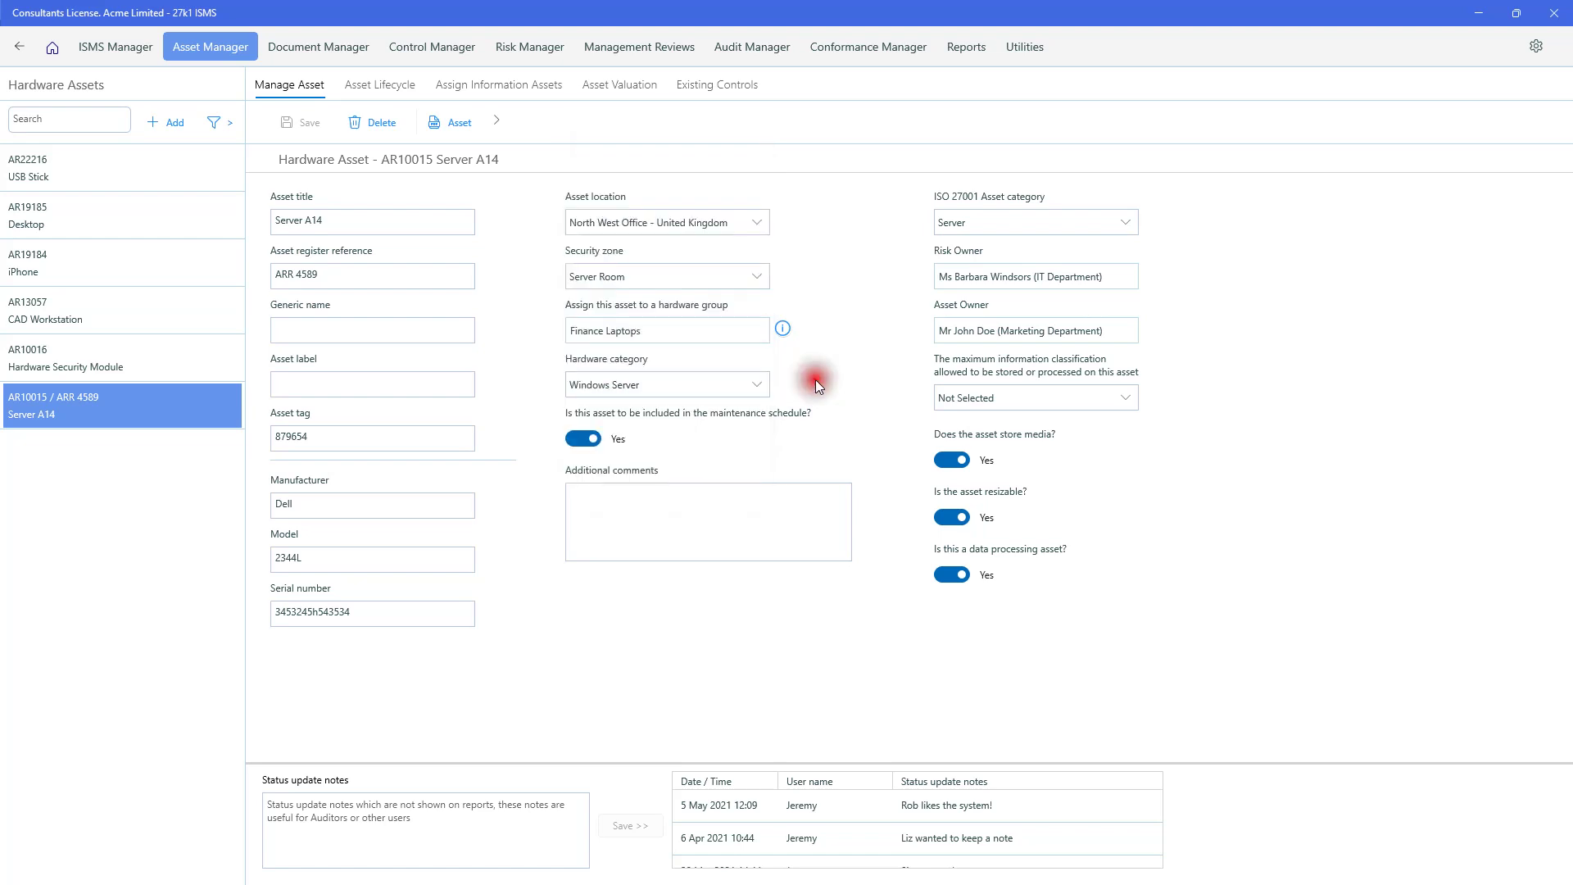
{"action": "left_click", "coordinate": [585, 441]}
Restore maintenance scheduling, keep ISO 27001 category Server, and set maximum classification to Confidential
{"action": "left_click", "coordinate": [580, 440]}
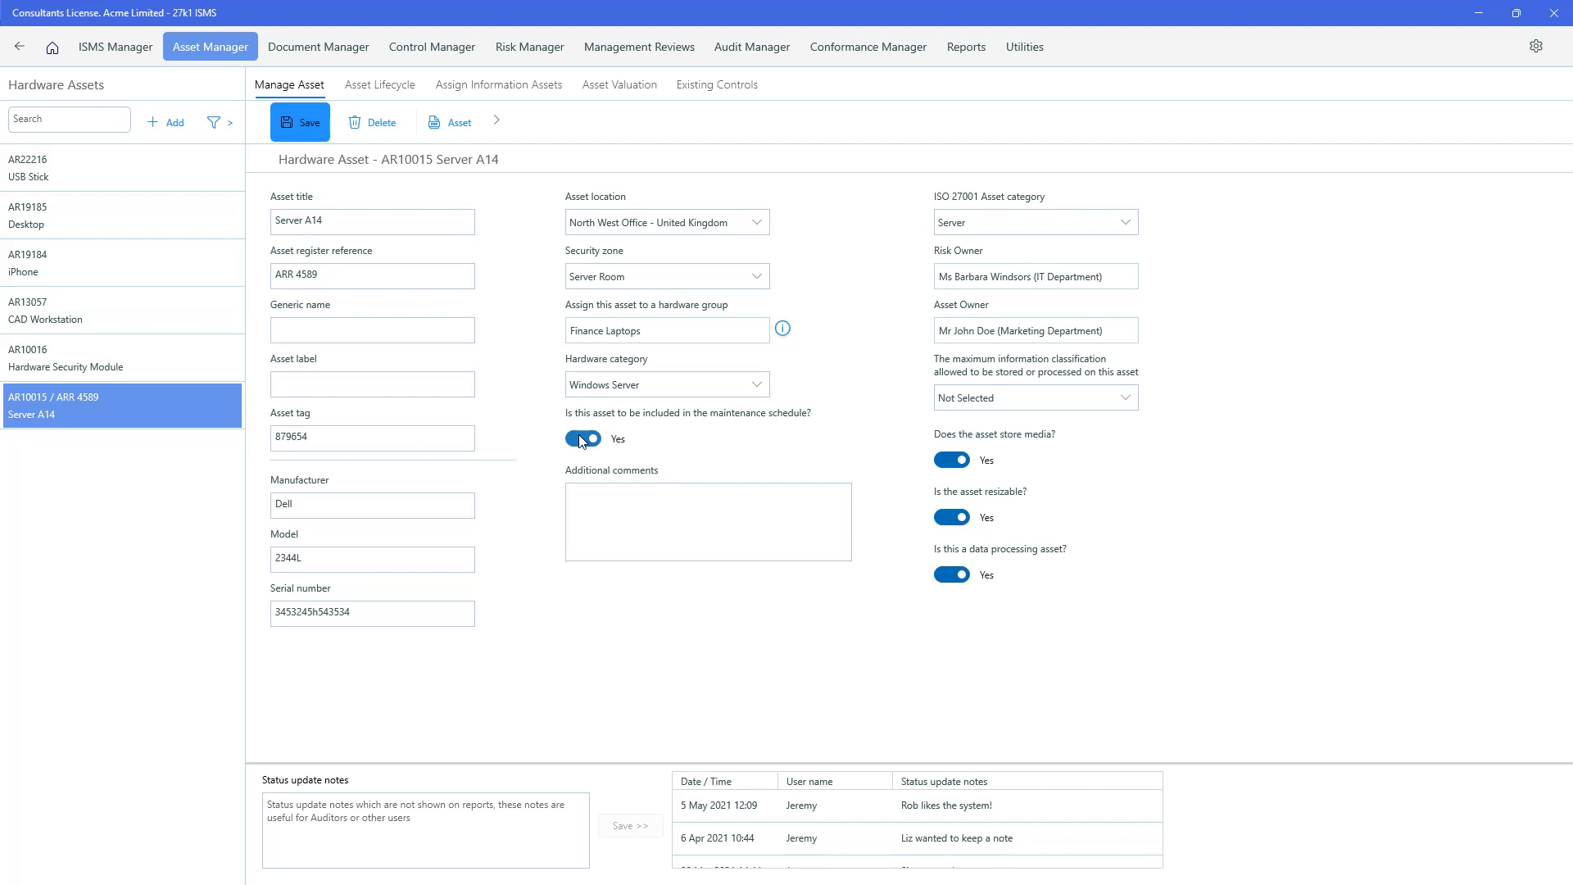
{"action": "left_click", "coordinate": [1129, 224]}
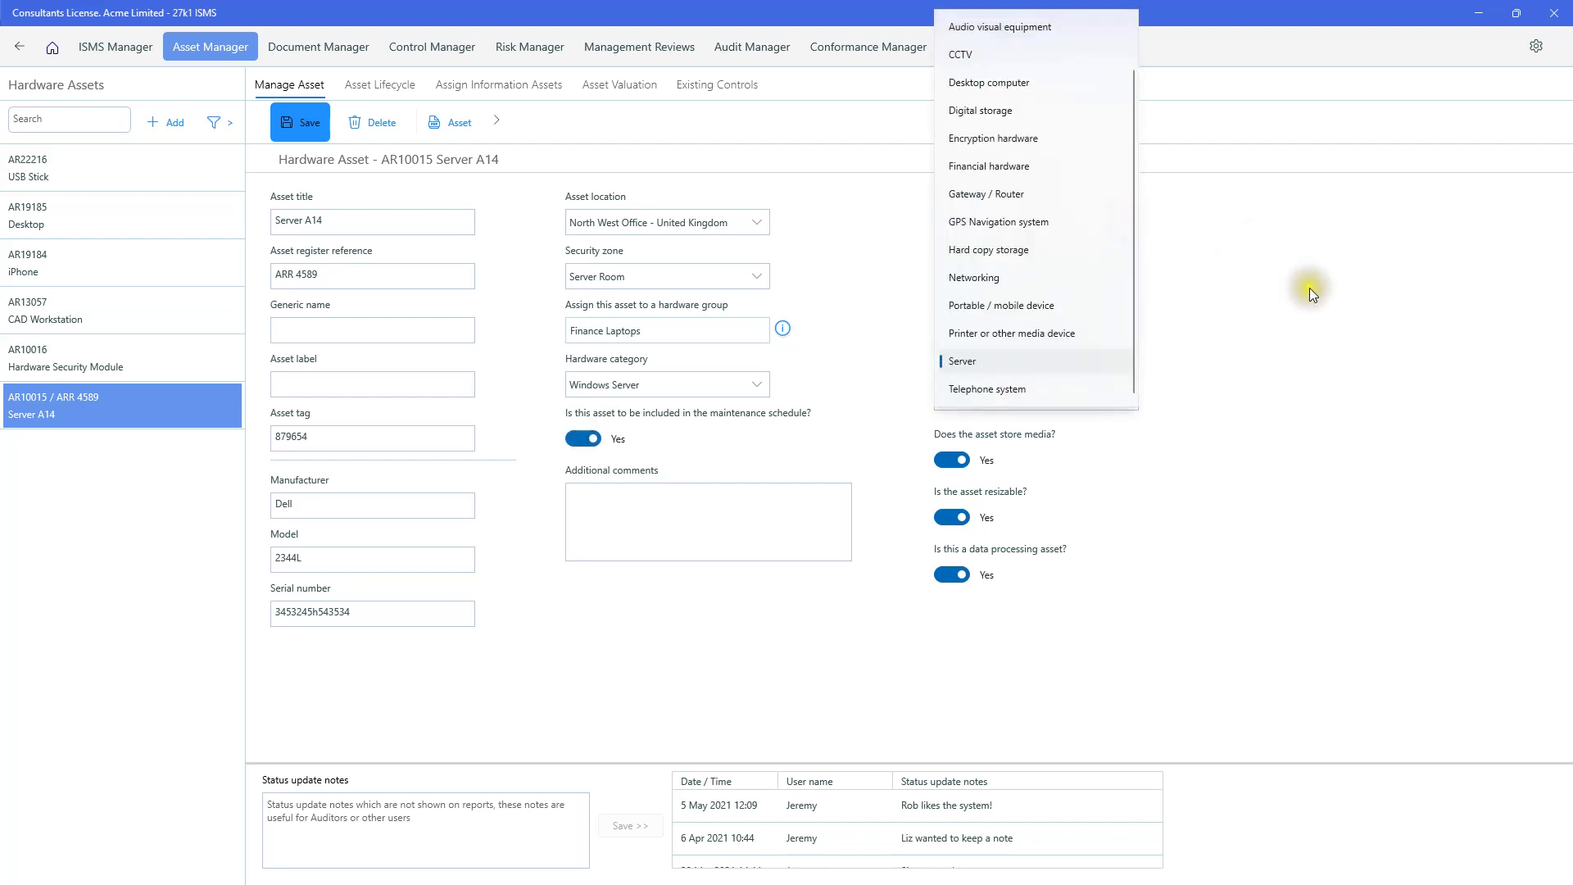
{"action": "left_click", "coordinate": [1071, 365]}
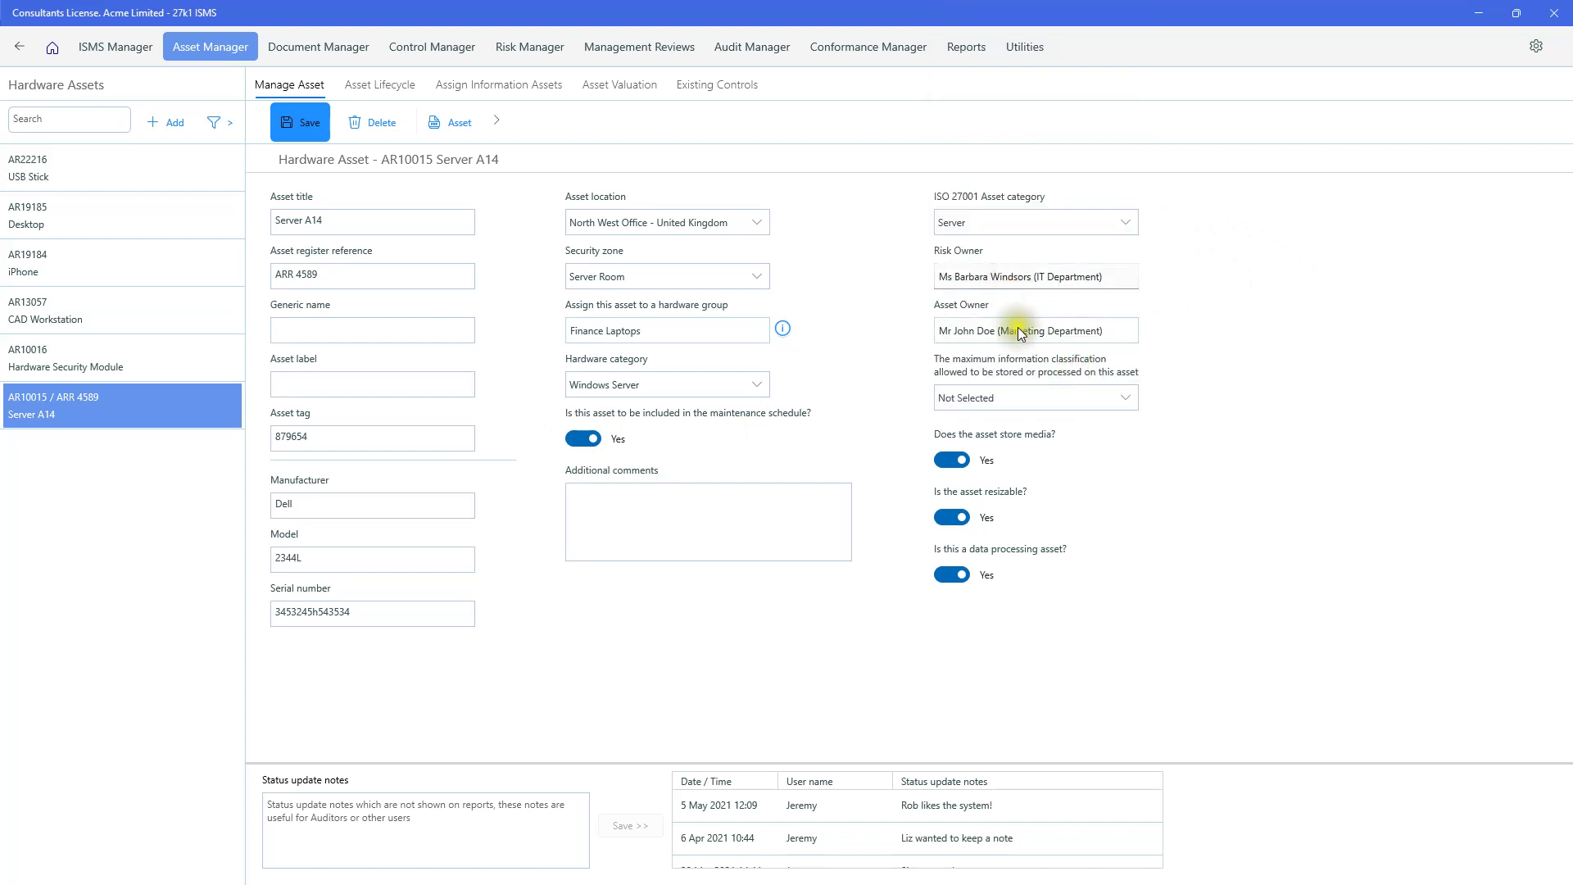
{"action": "left_click", "coordinate": [1130, 401]}
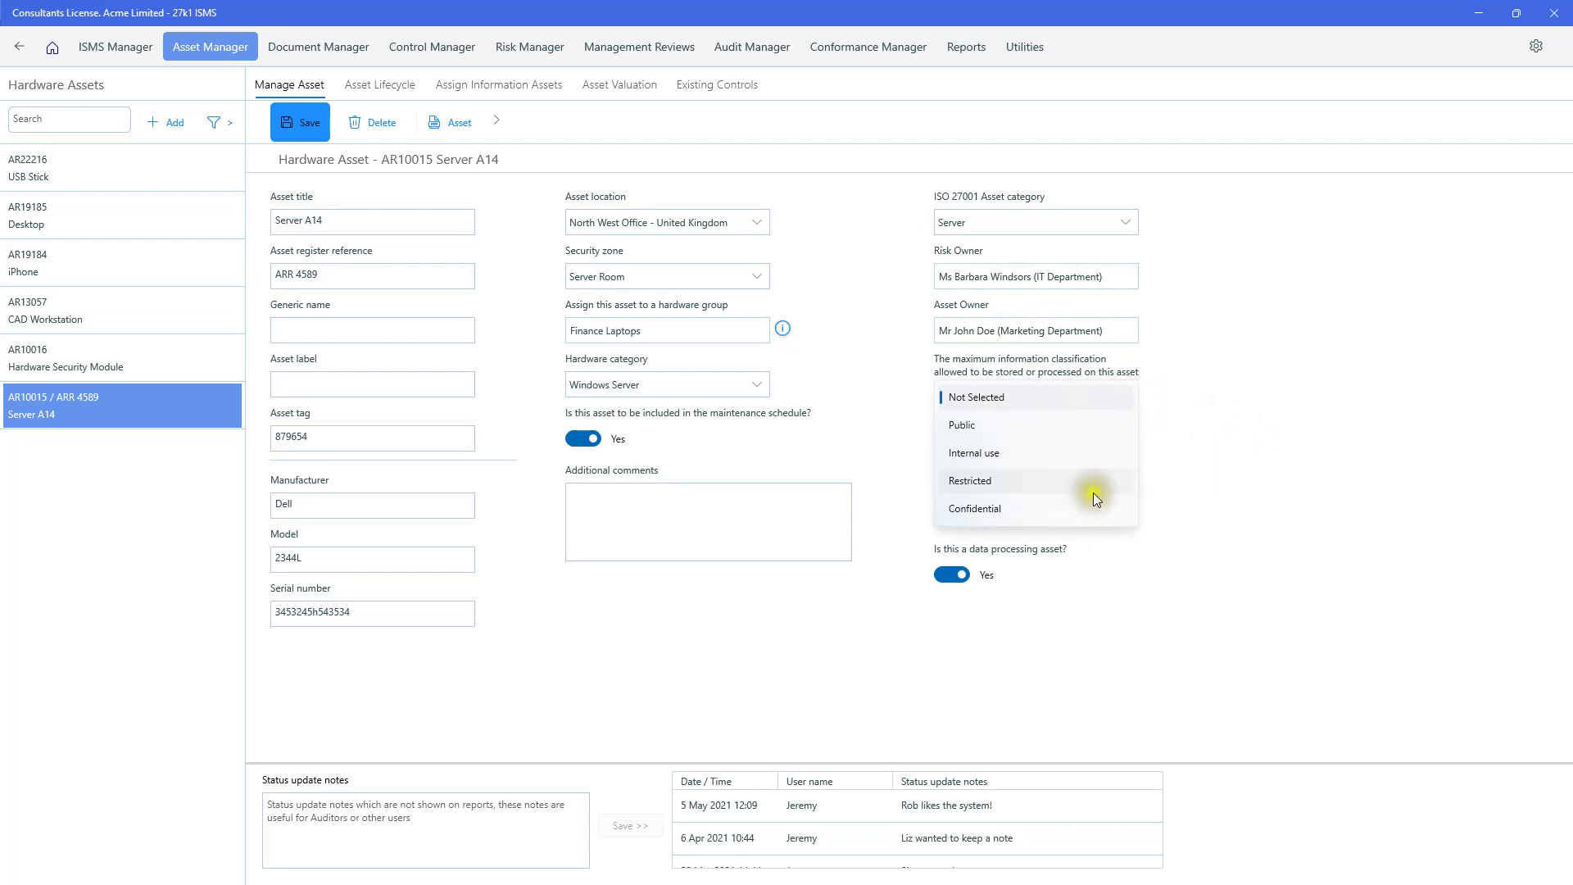
{"action": "left_click", "coordinate": [1004, 508]}
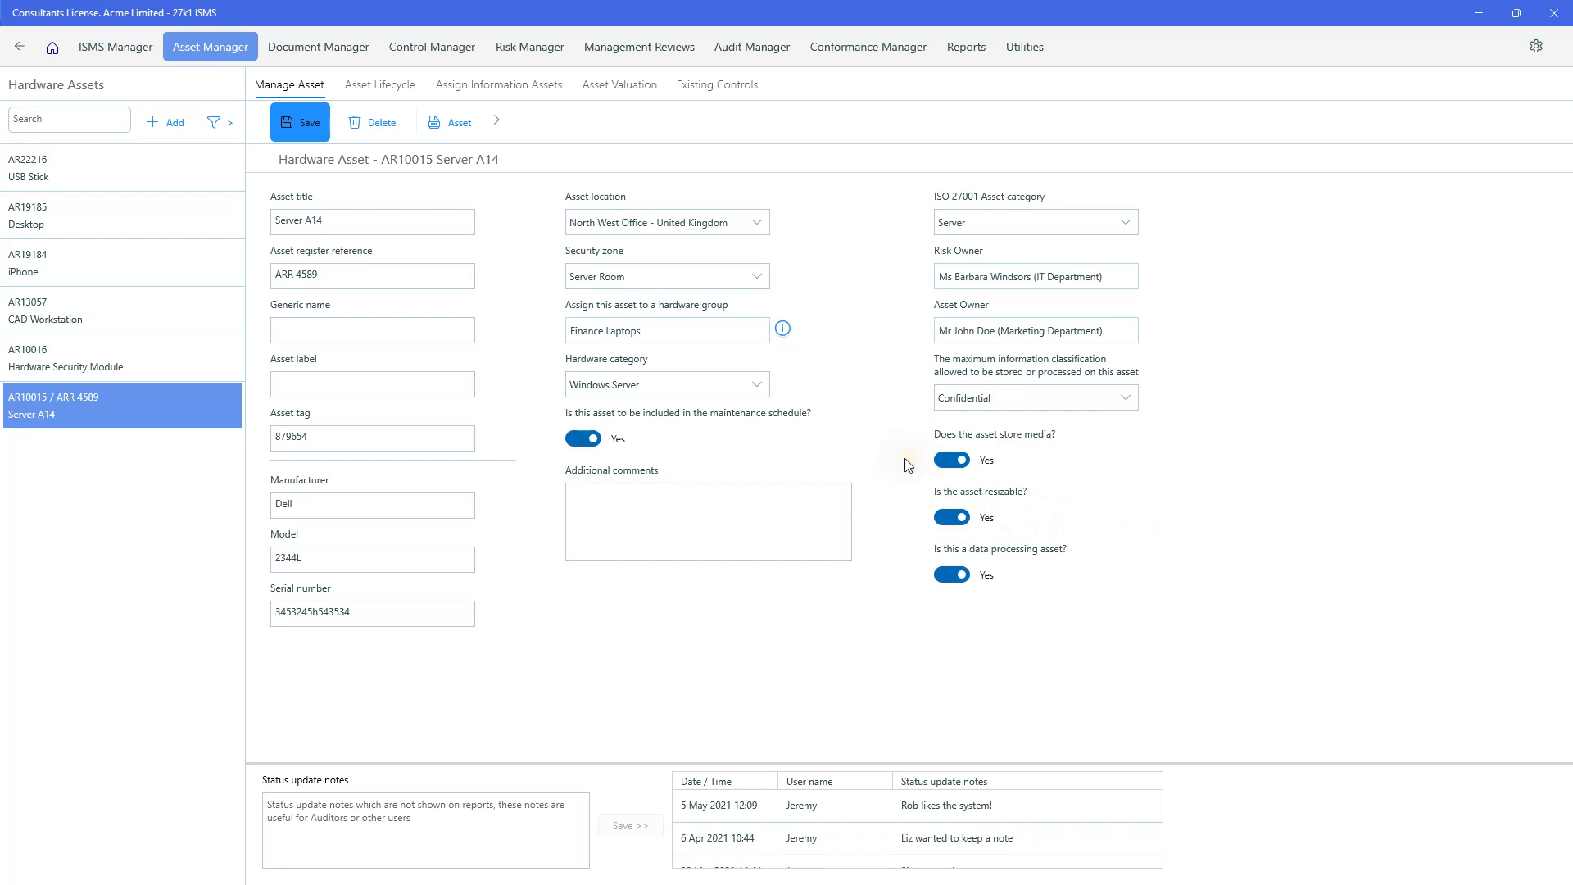
Set the stores media, resizable and data processing switches to Yes
{"action": "left_click", "coordinate": [946, 465]}
{"action": "left_click", "coordinate": [948, 462]}
{"action": "left_click", "coordinate": [956, 516]}
{"action": "left_click", "coordinate": [949, 575]}
{"action": "left_click", "coordinate": [529, 55]}
{"action": "left_click", "coordinate": [948, 610]}
On Asset Lifecycle, re-mark Server A14 as disposed and follow the disposal evidence link
{"action": "left_click", "coordinate": [373, 95]}
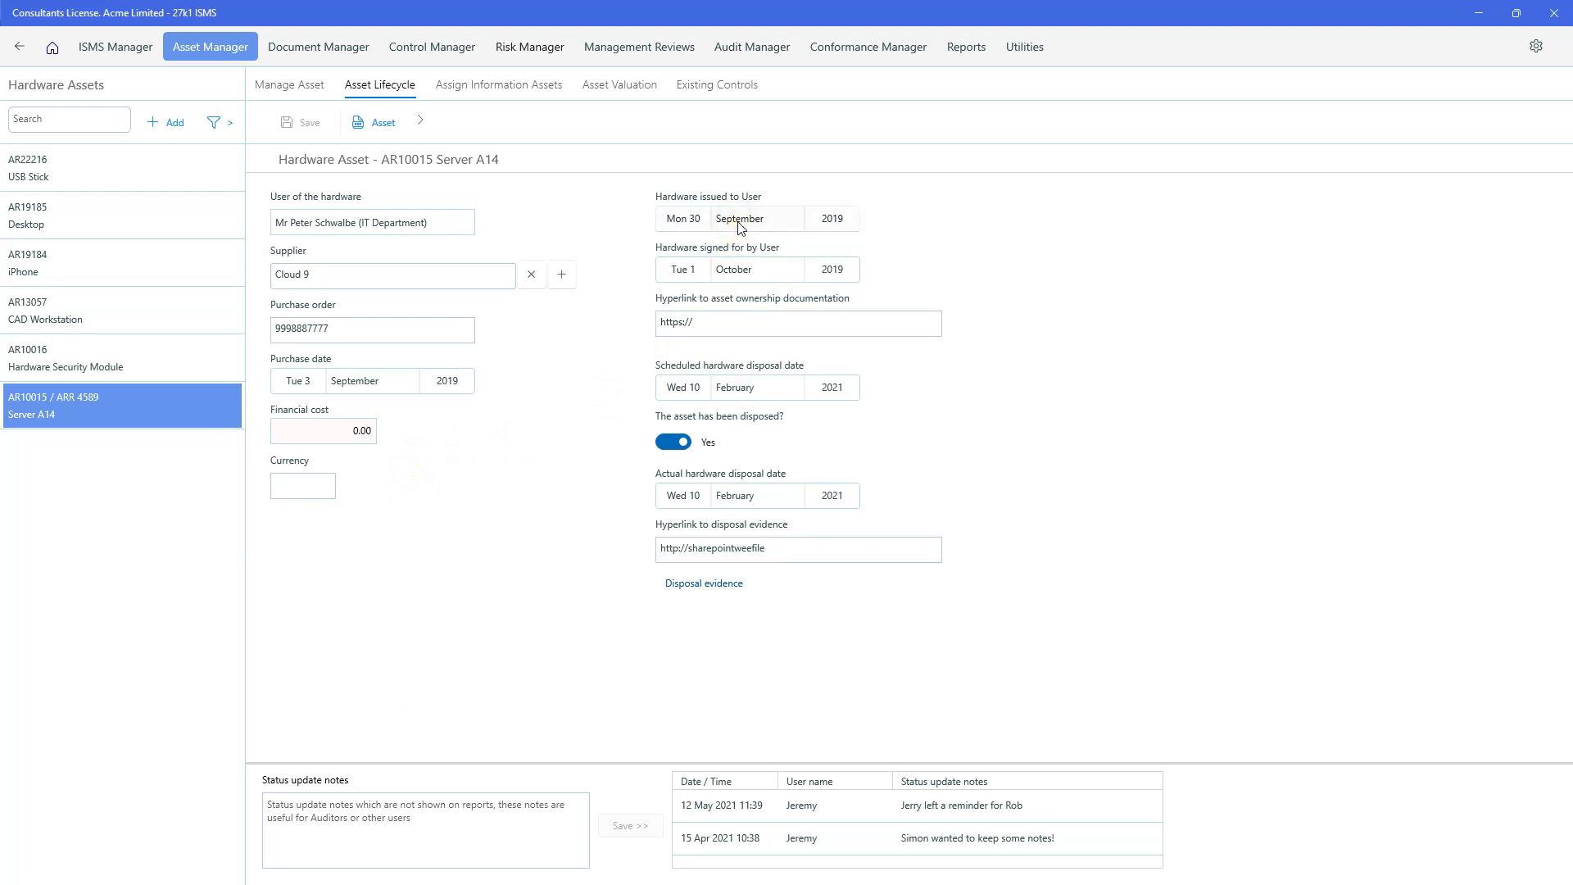
{"action": "left_click", "coordinate": [727, 319]}
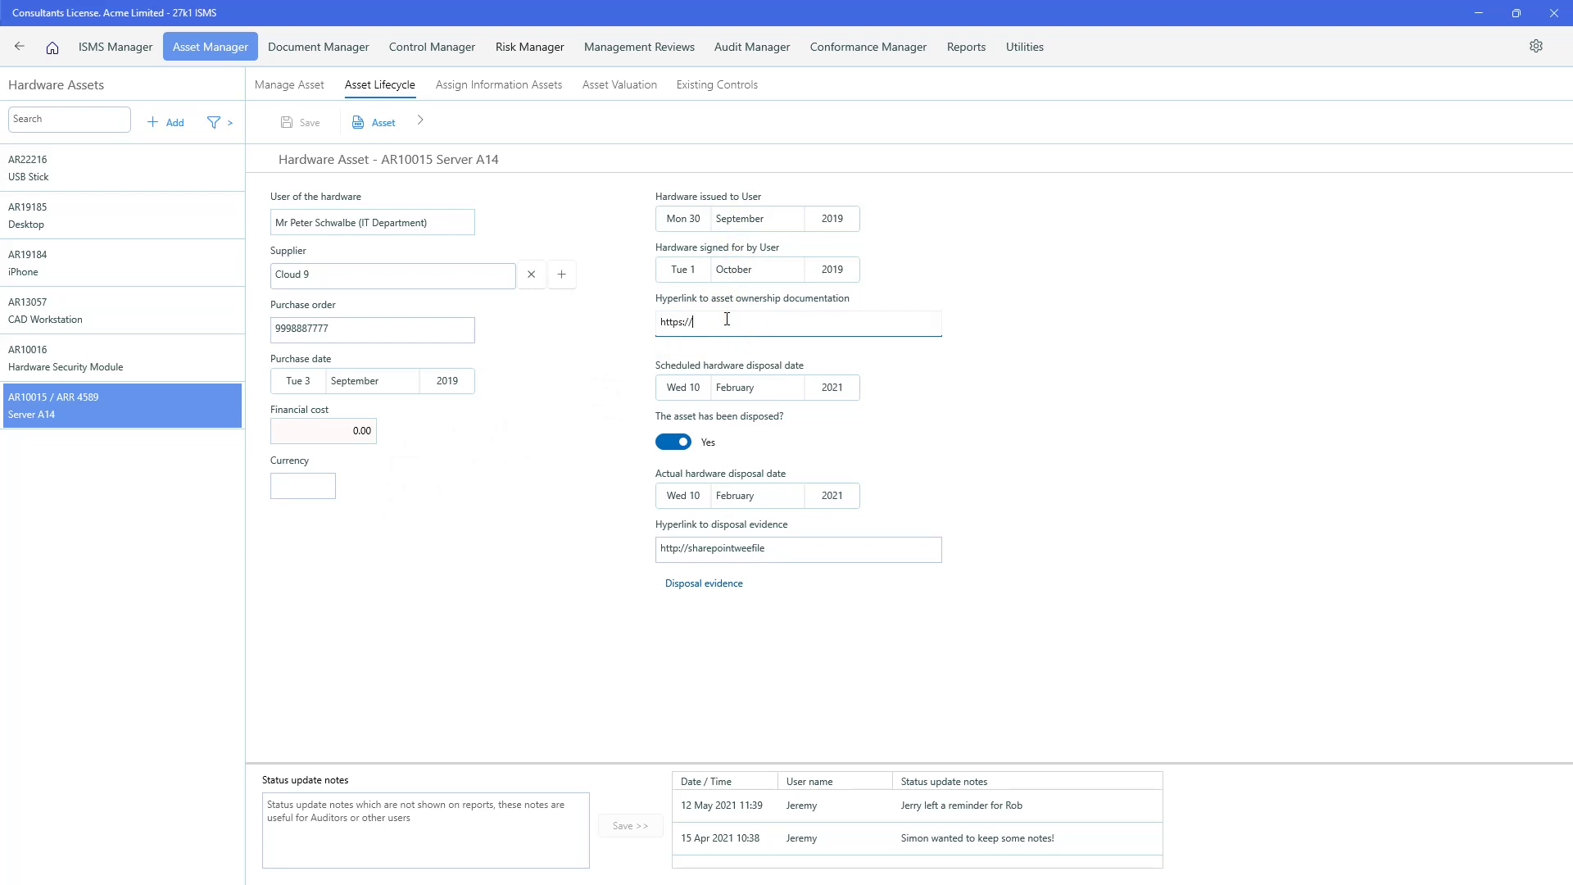
{"action": "type", "text": "sharepoint"}
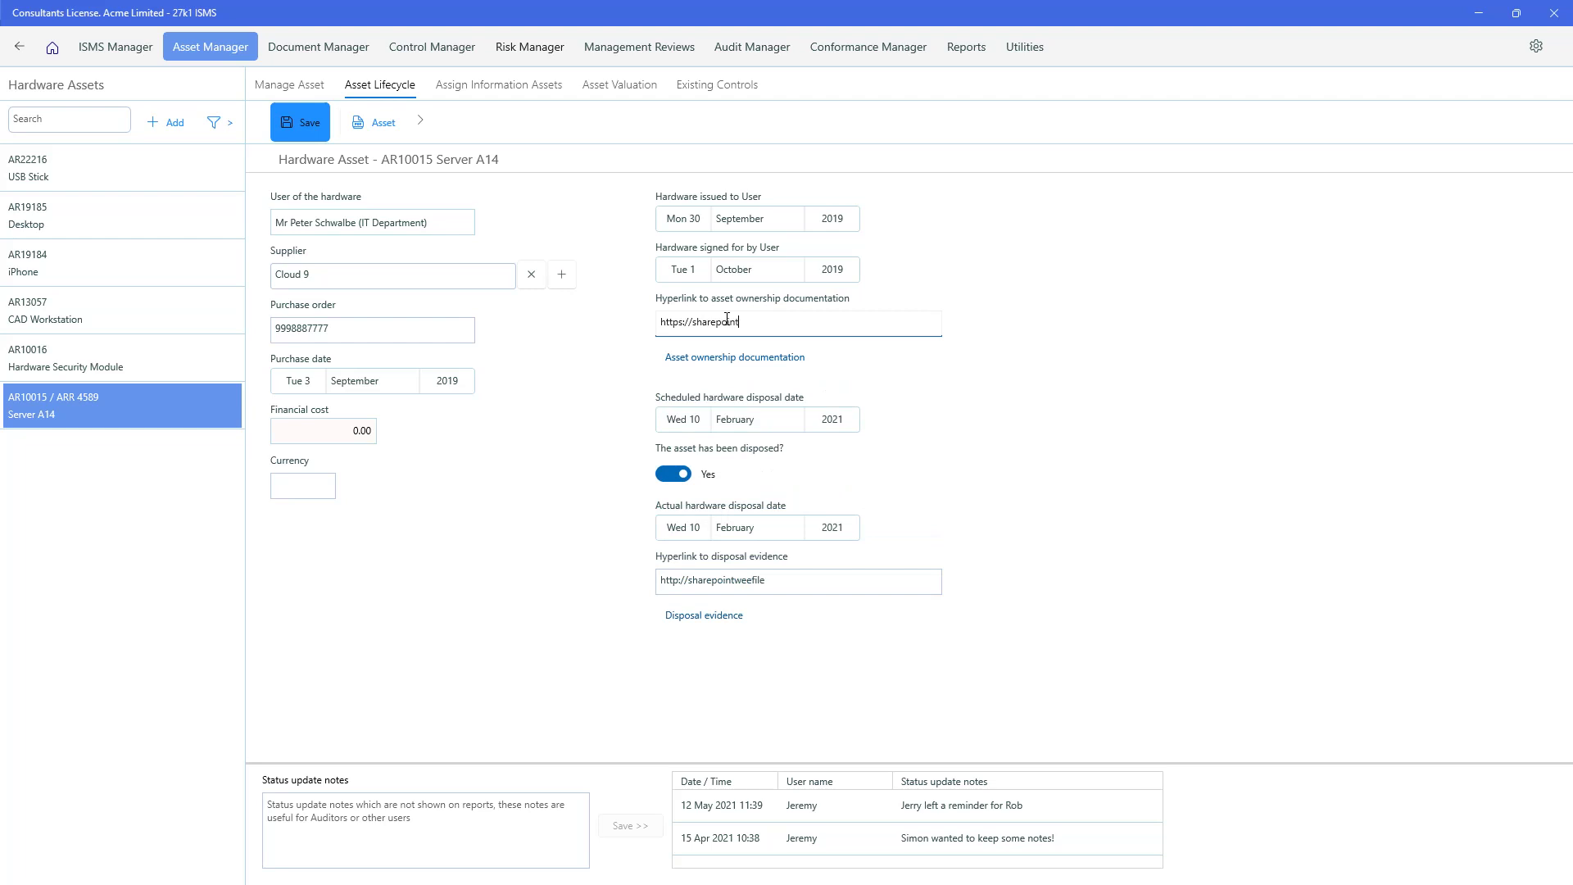
{"action": "type", "text": "server"}
{"action": "left_click", "coordinate": [705, 360]}
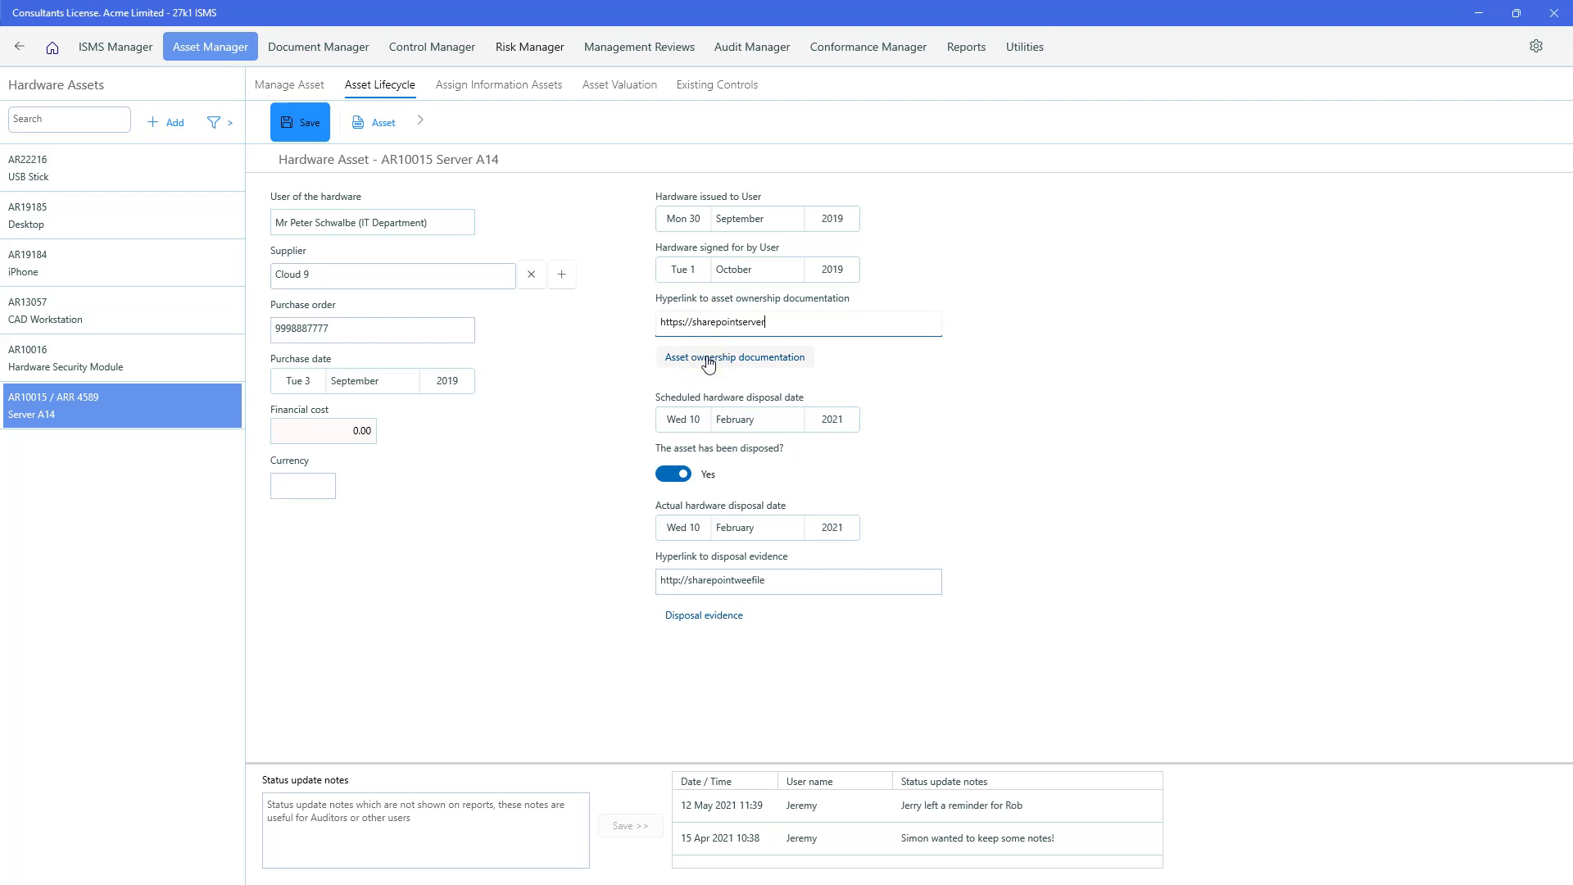
{"action": "left_click", "coordinate": [673, 474]}
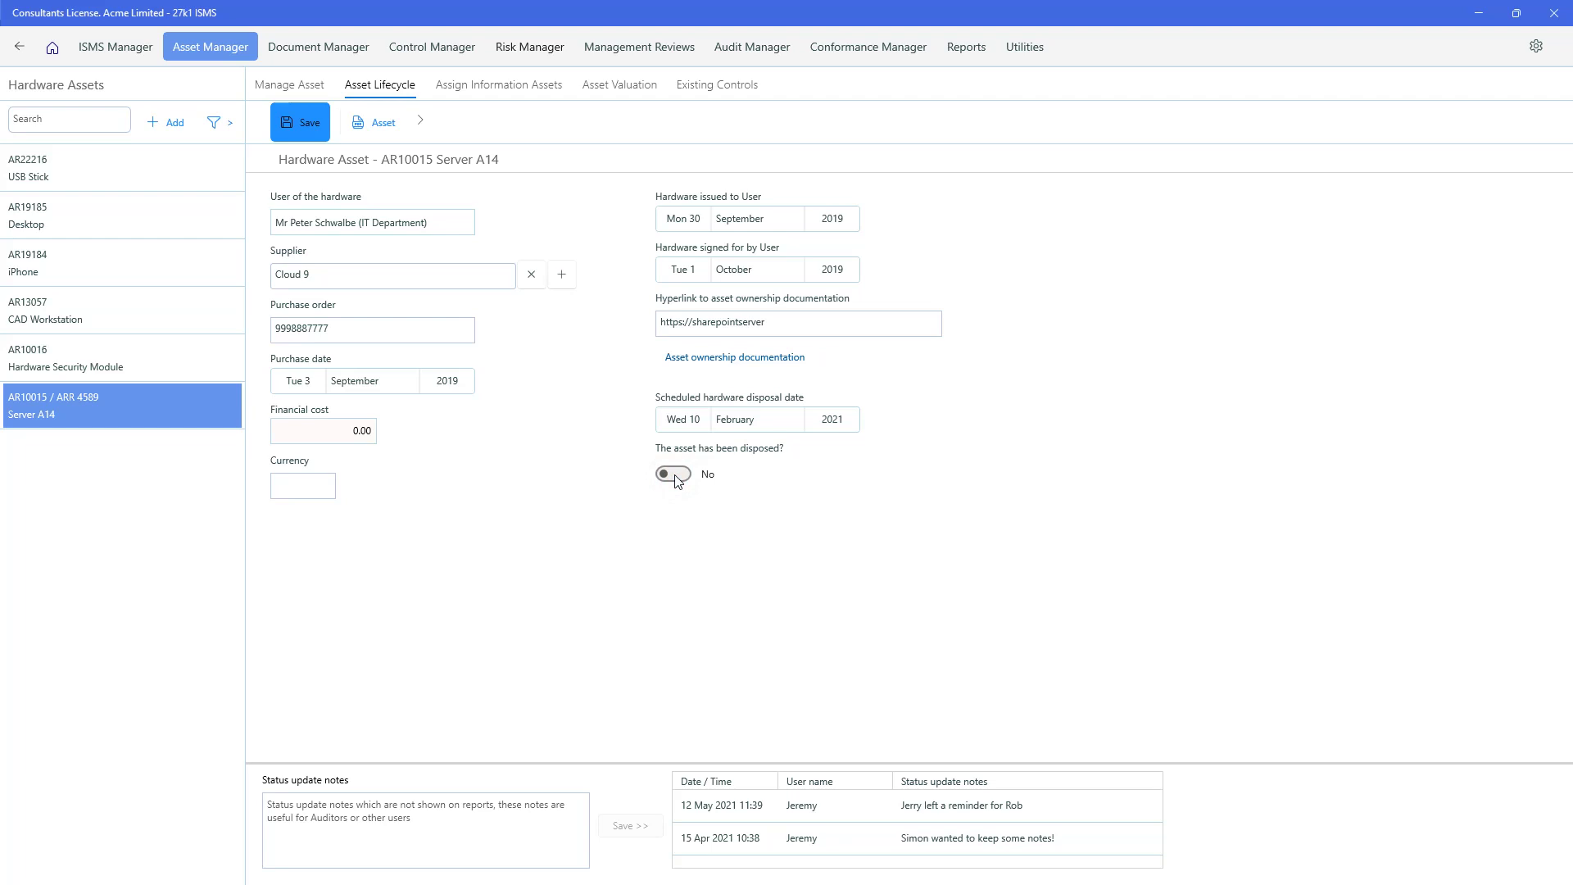
{"action": "left_click", "coordinate": [674, 475]}
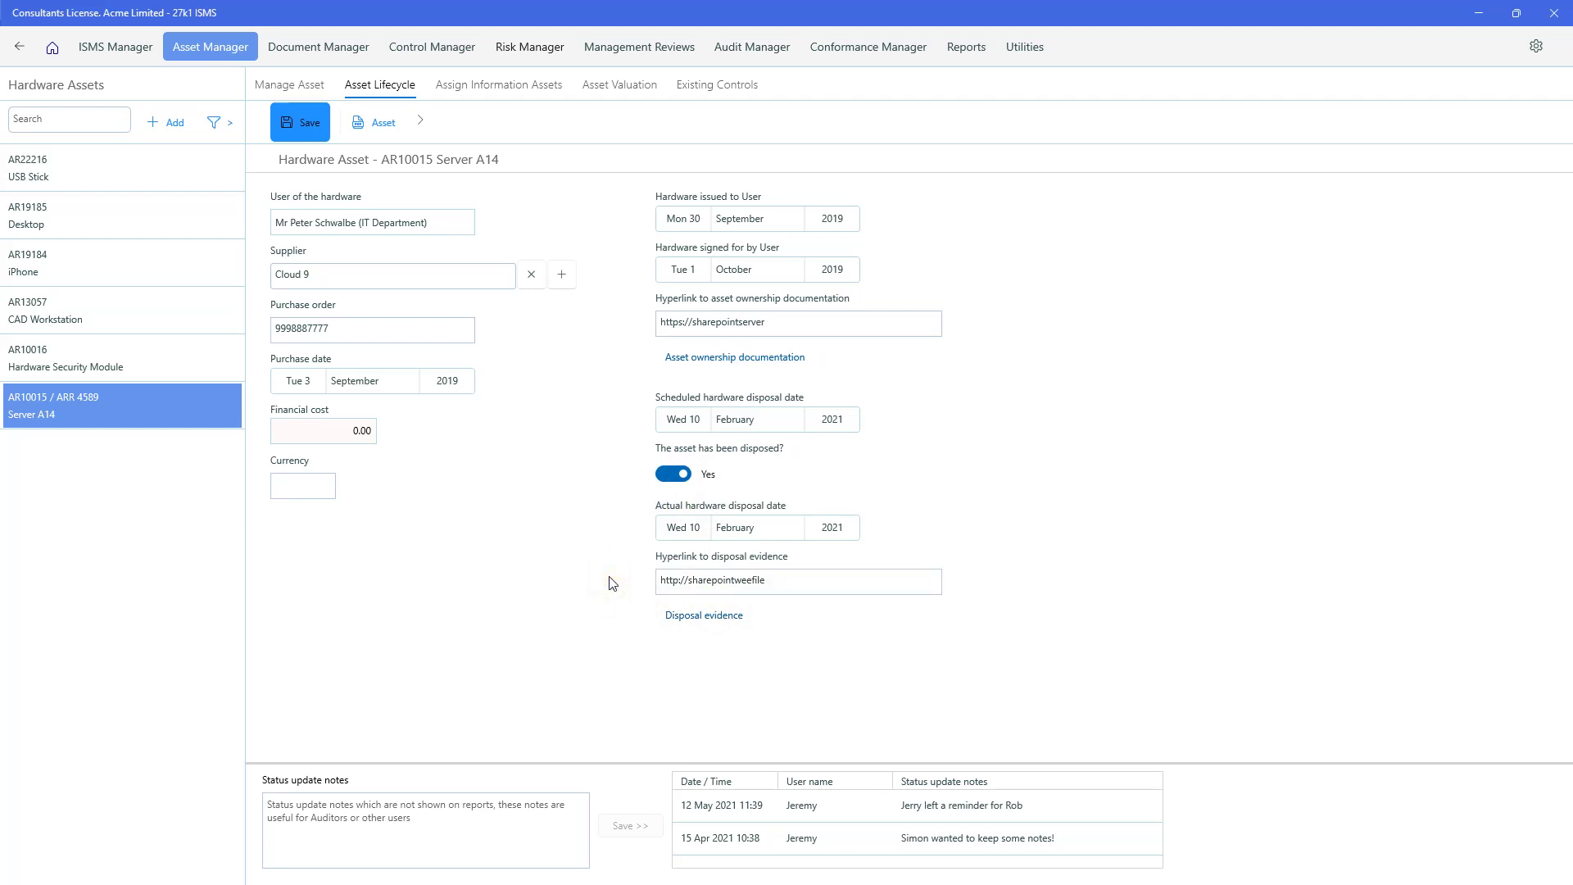
{"action": "left_click", "coordinate": [691, 618]}
Show the assigned information assets list: ISMS Policies, Legal Contracts and Encryption Keys
{"action": "left_click", "coordinate": [490, 85]}
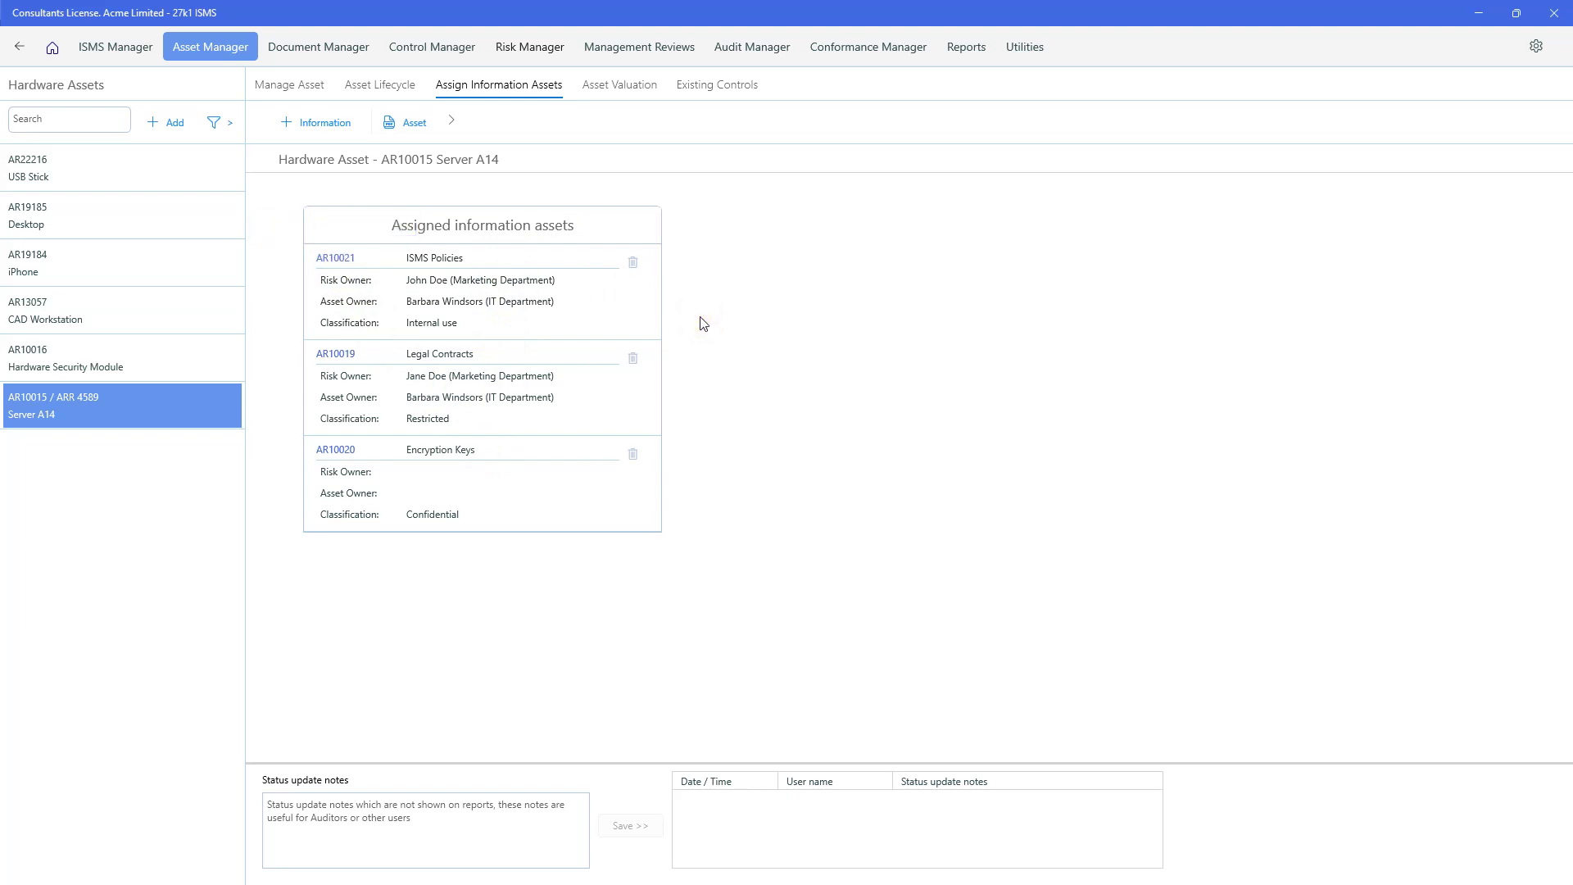
Open Asset Valuation and check the Low availability rating alongside total value 4
{"action": "left_click", "coordinate": [632, 86]}
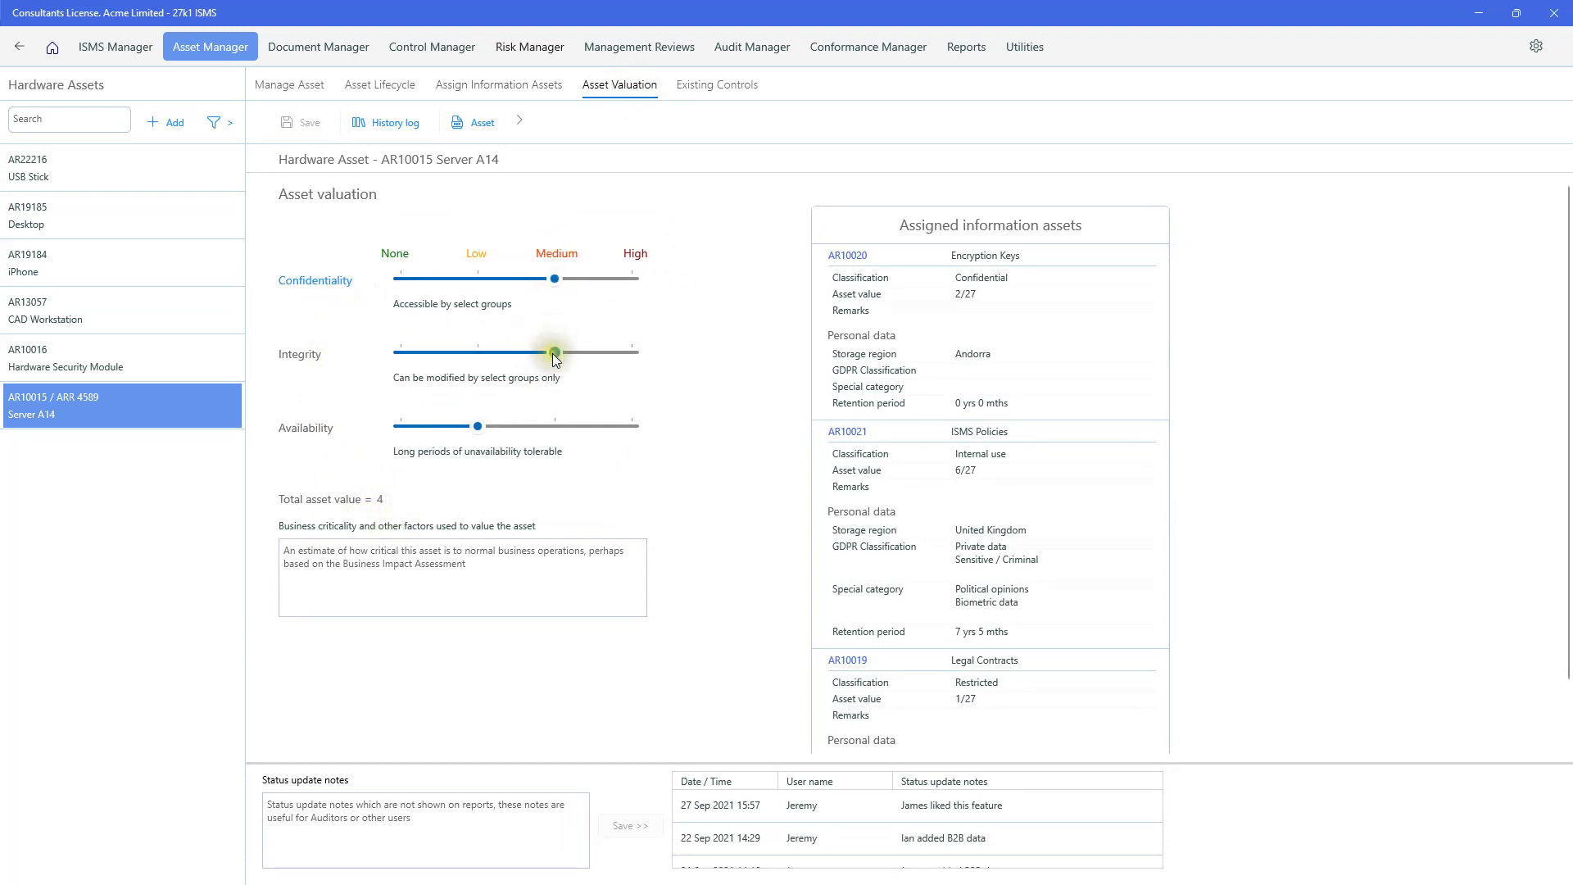
{"action": "left_click", "coordinate": [477, 429]}
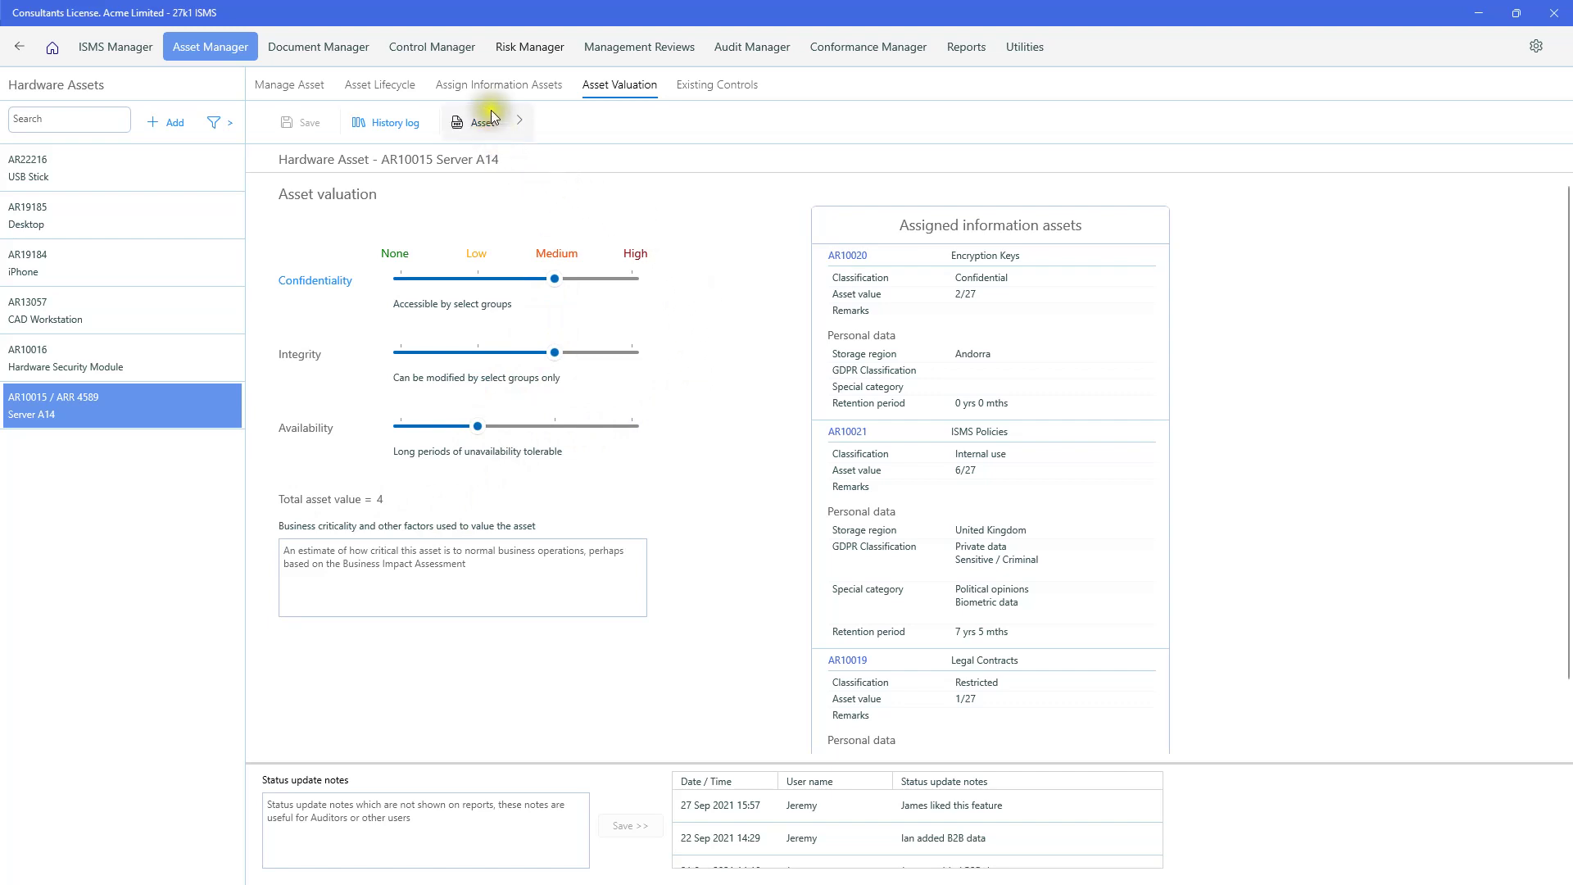
Assign information asset AR10022 B2B Customer details to Server A14 and save
{"action": "left_click", "coordinate": [489, 87]}
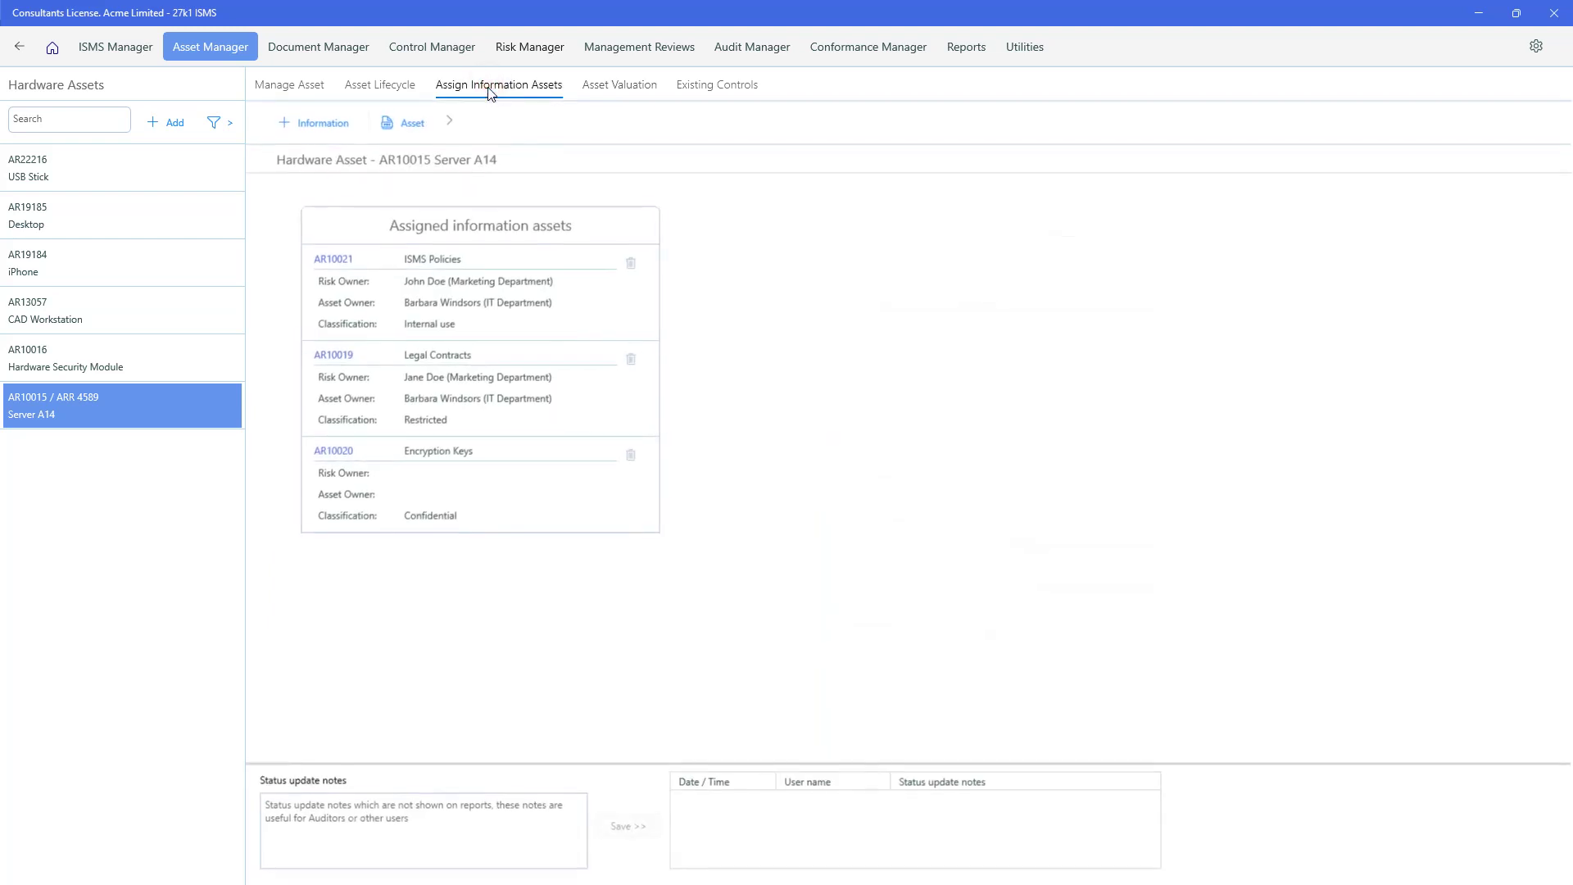
{"action": "left_click", "coordinate": [310, 127]}
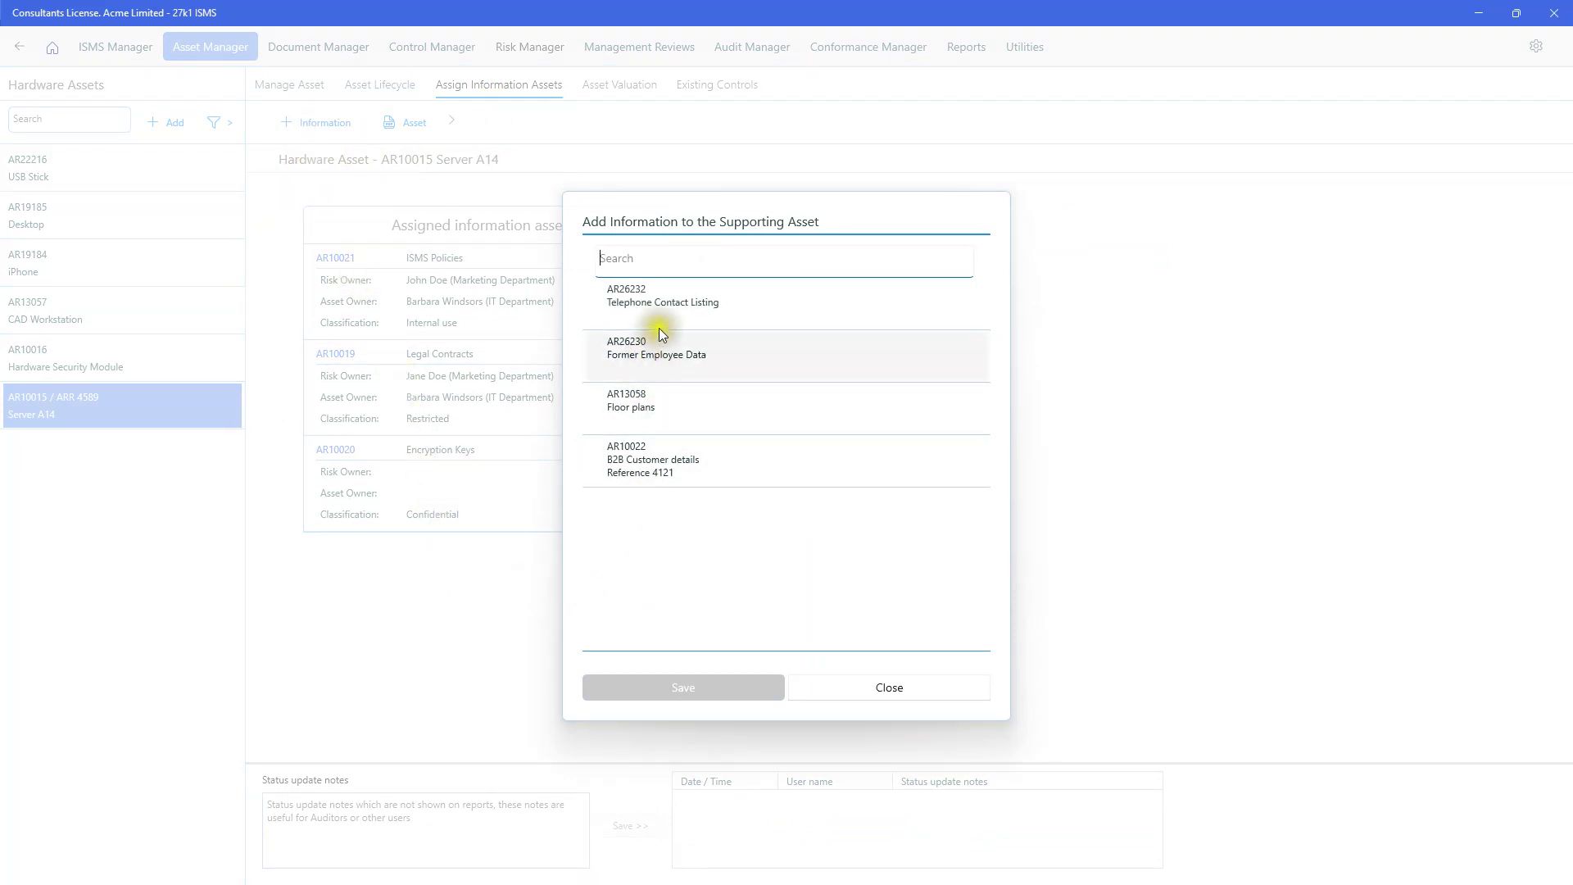
{"action": "left_click", "coordinate": [666, 461]}
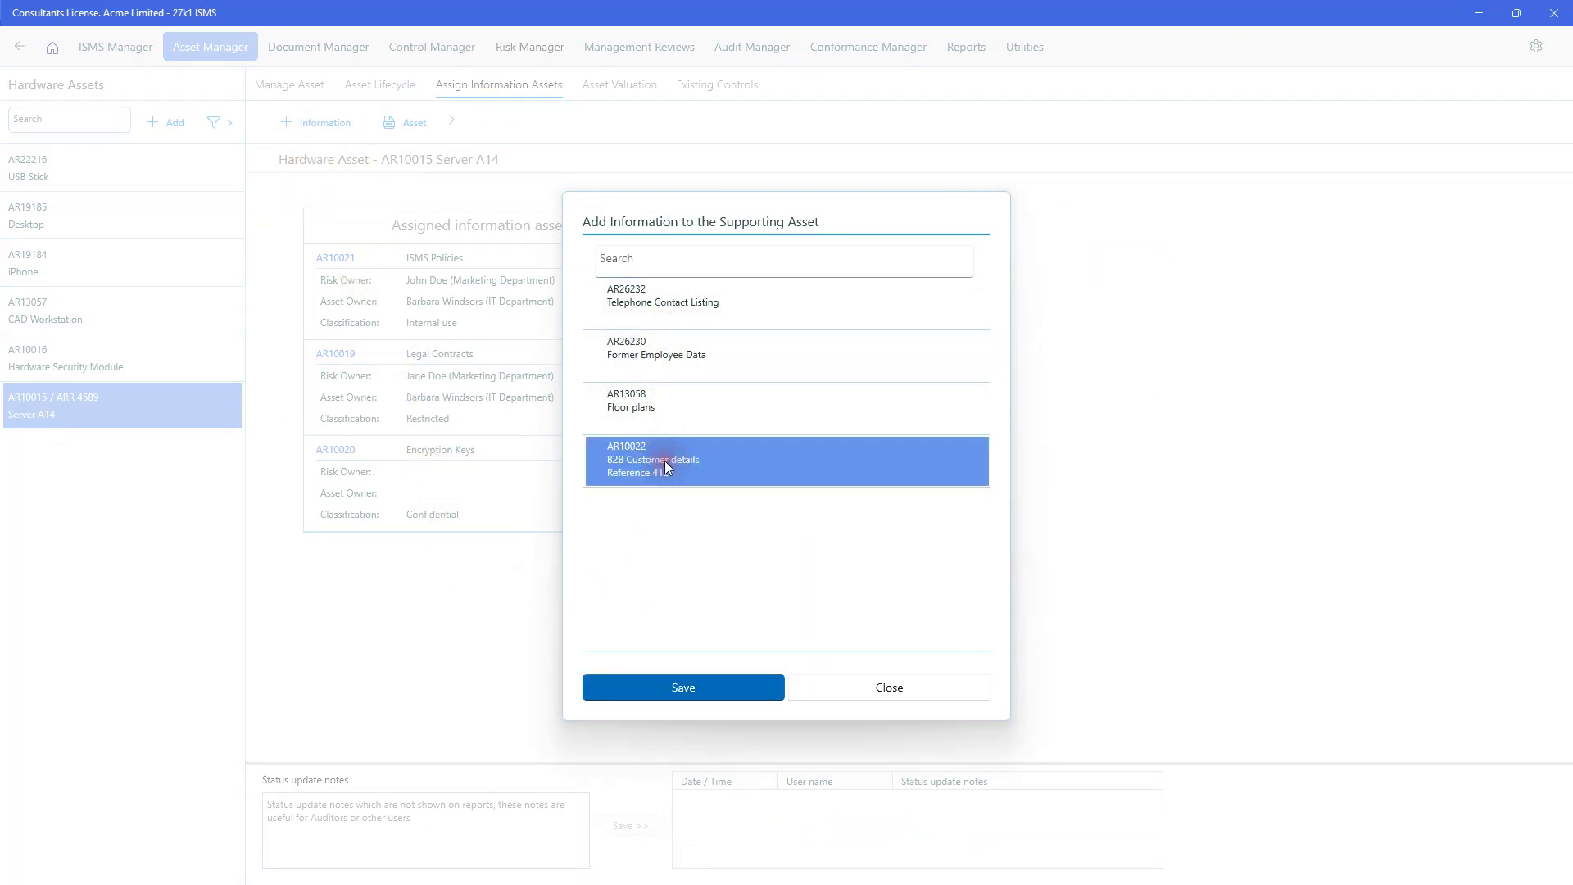
{"action": "left_click", "coordinate": [673, 687]}
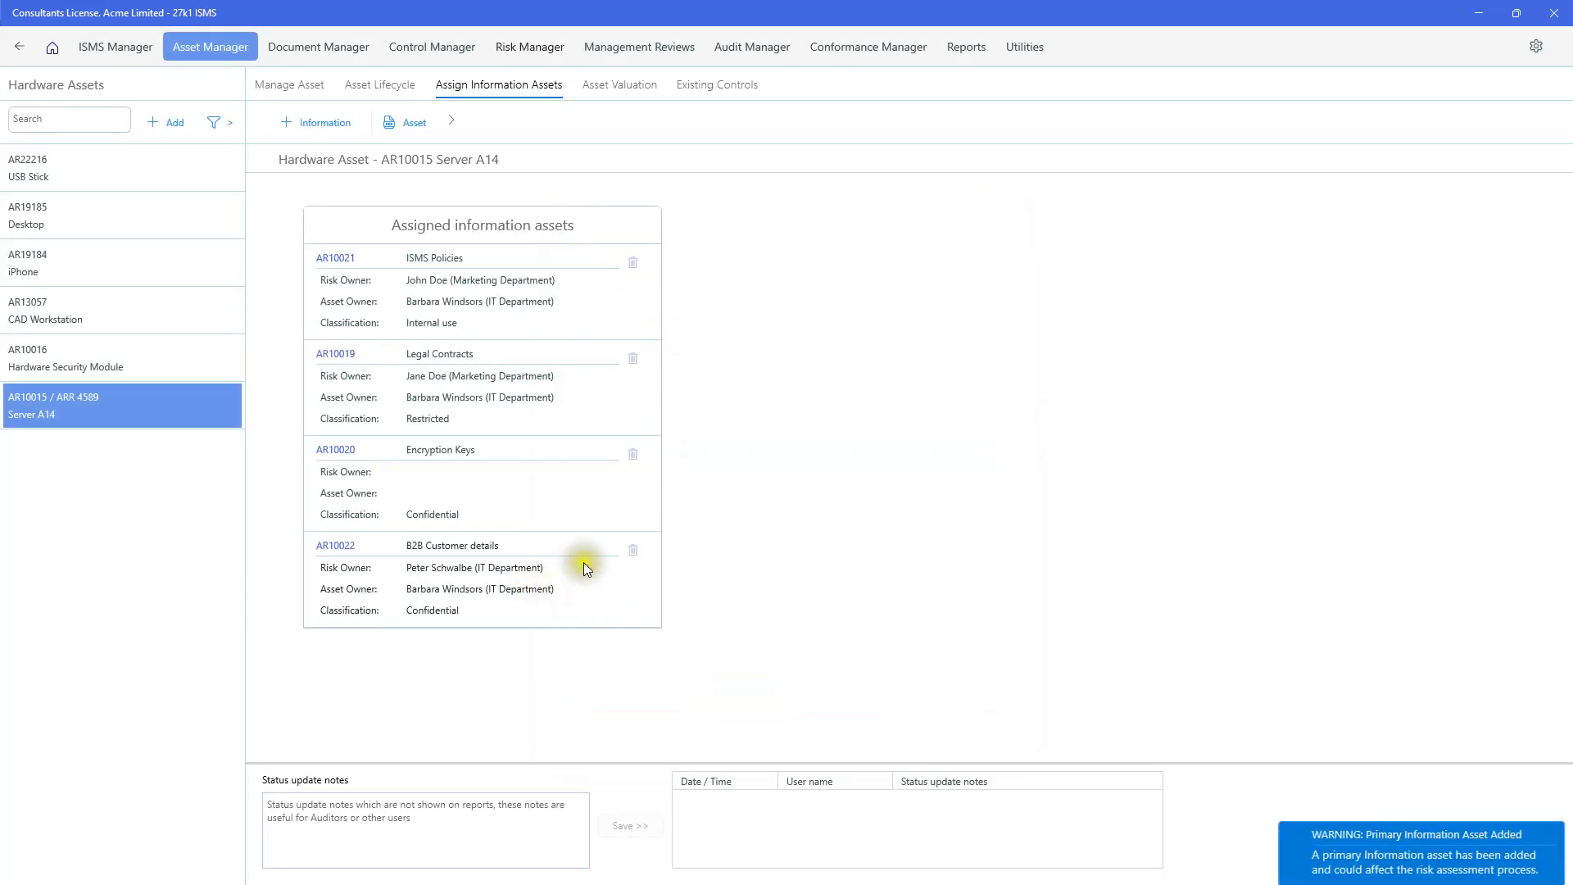
Raise confidentiality from Medium to High and start the business criticality comment
{"action": "left_click", "coordinate": [619, 86]}
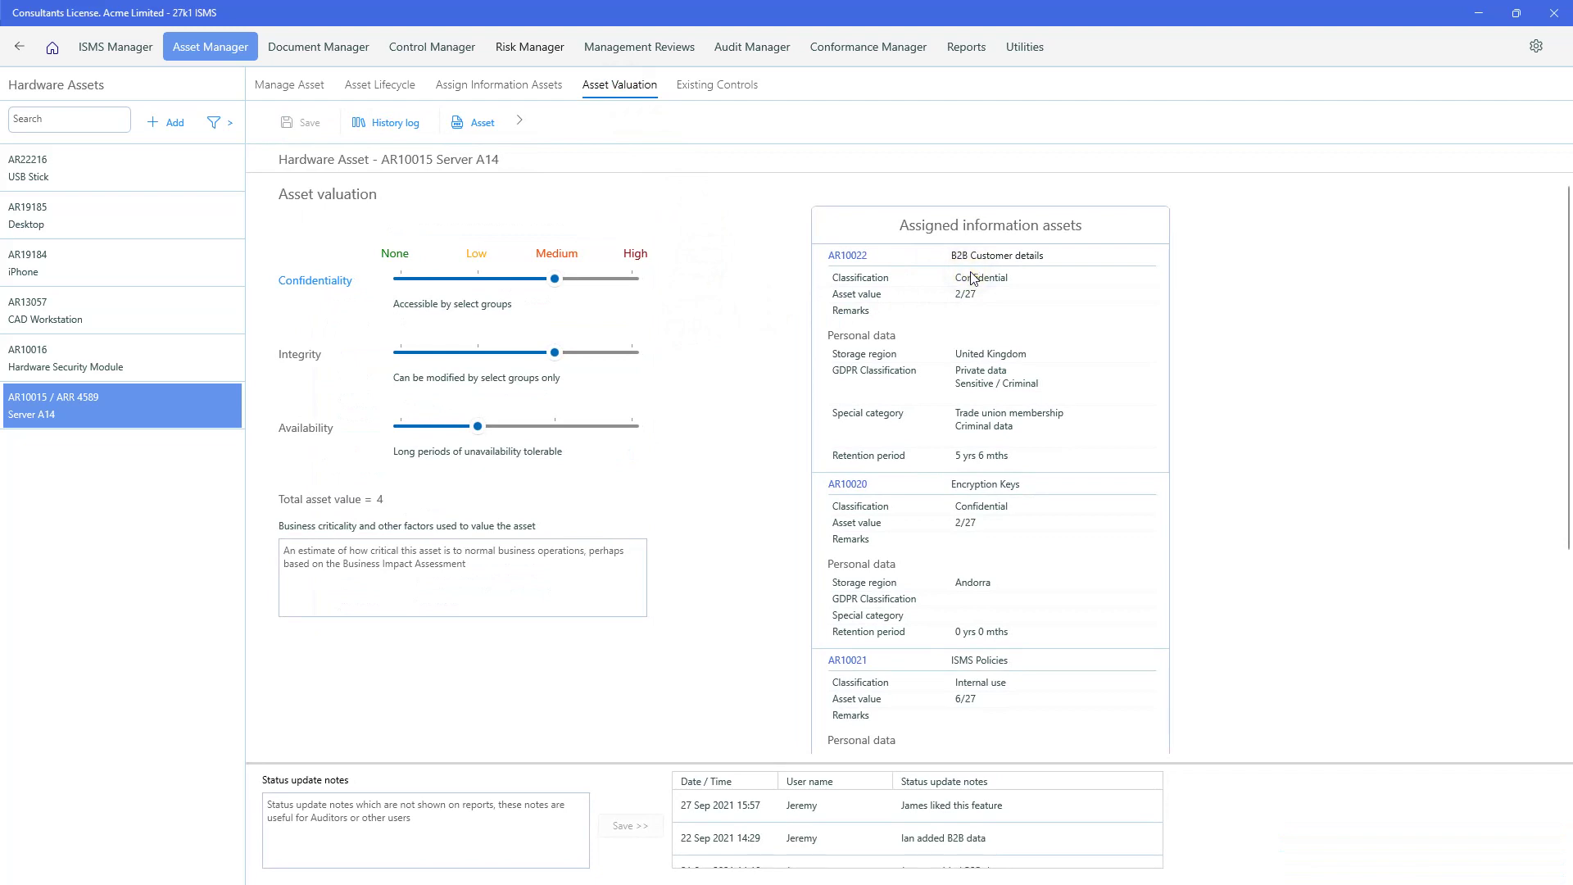
{"action": "mouse_move", "coordinate": [556, 281]}
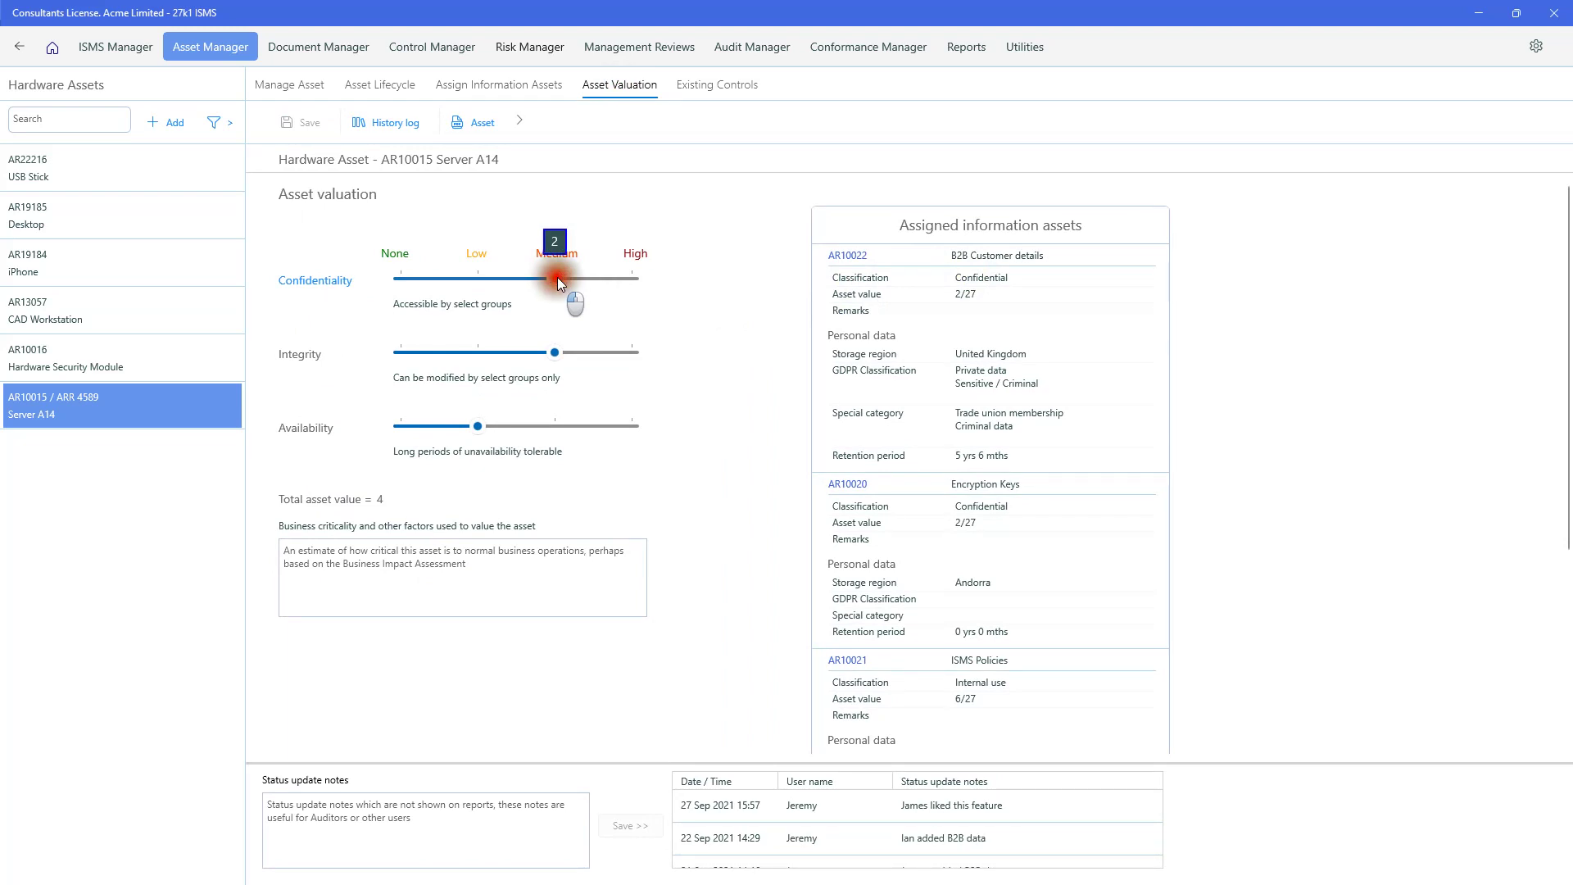
{"action": "left_click_drag", "start_coordinate": [553, 276], "coordinate": [635, 284]}
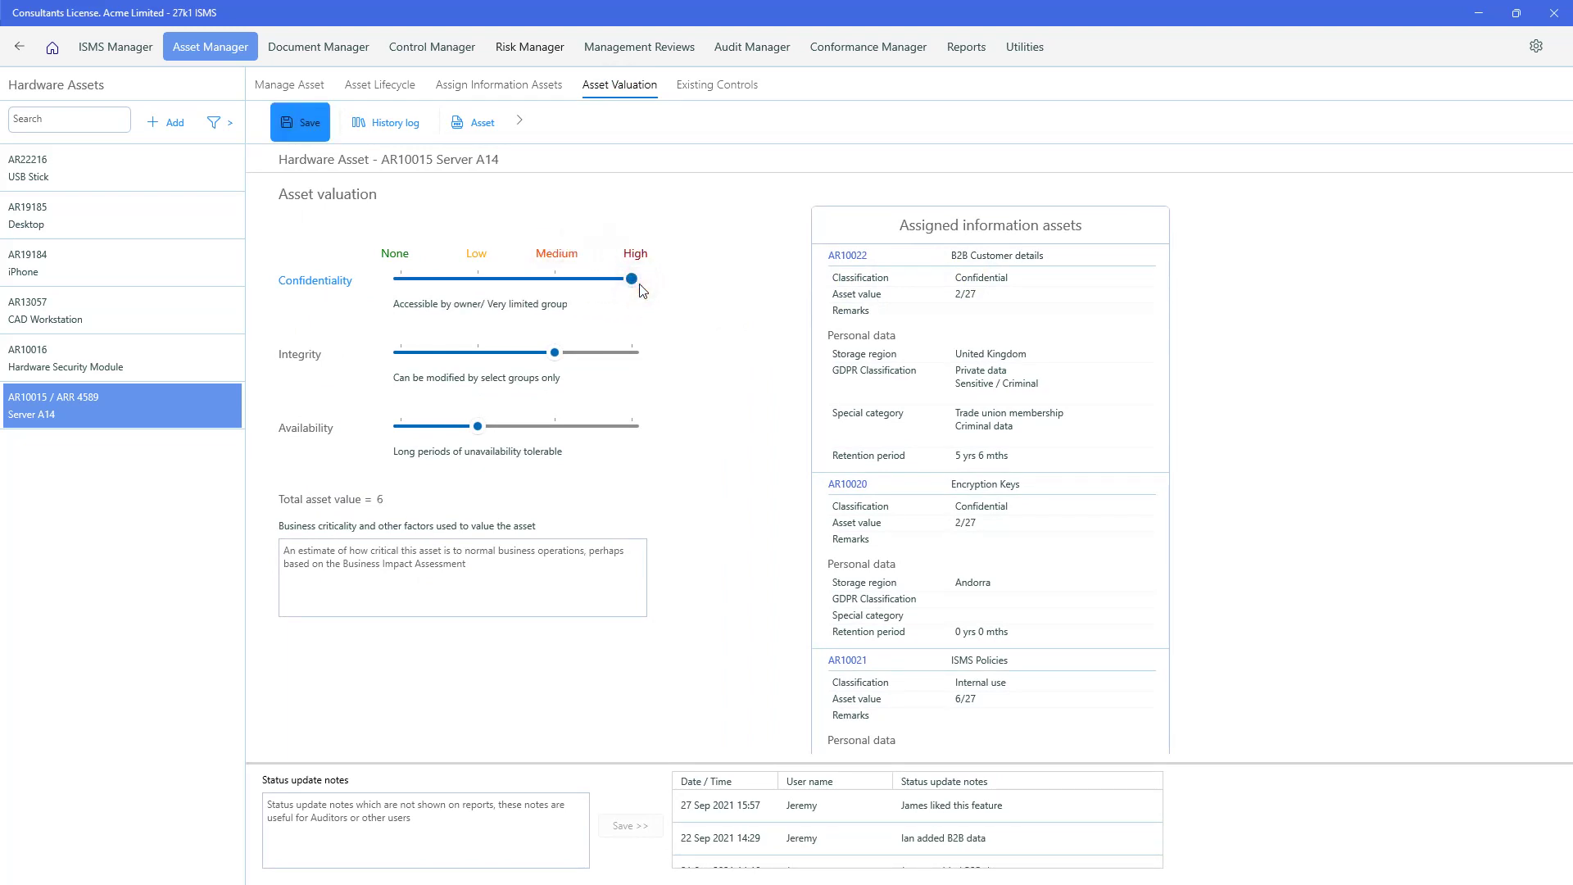
{"action": "left_click", "coordinate": [392, 561]}
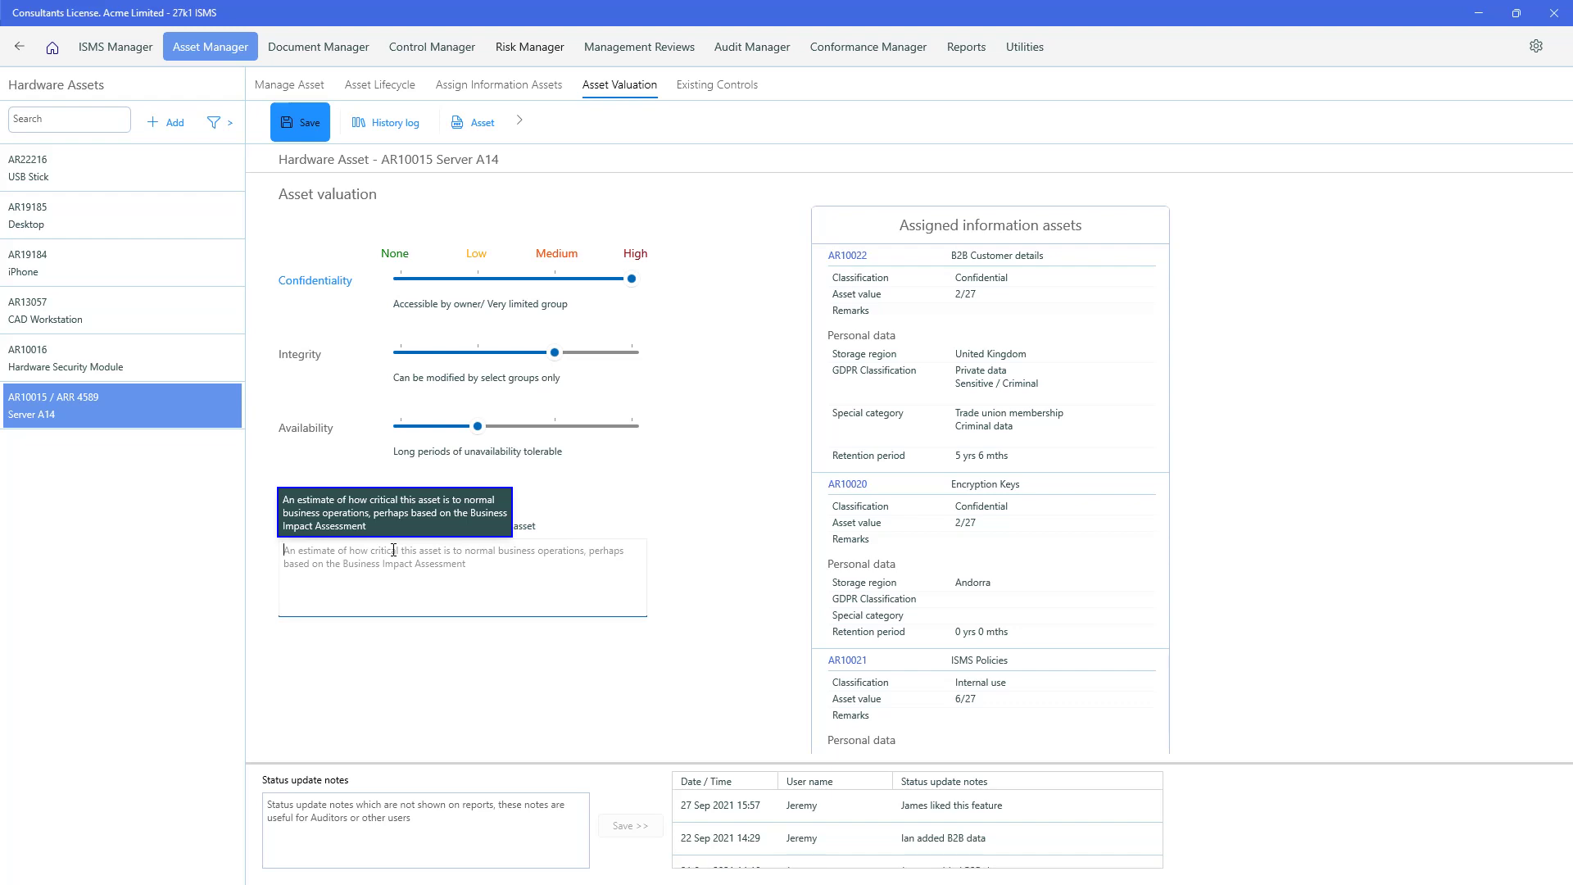
{"action": "type", "text": "Jeremy added "}
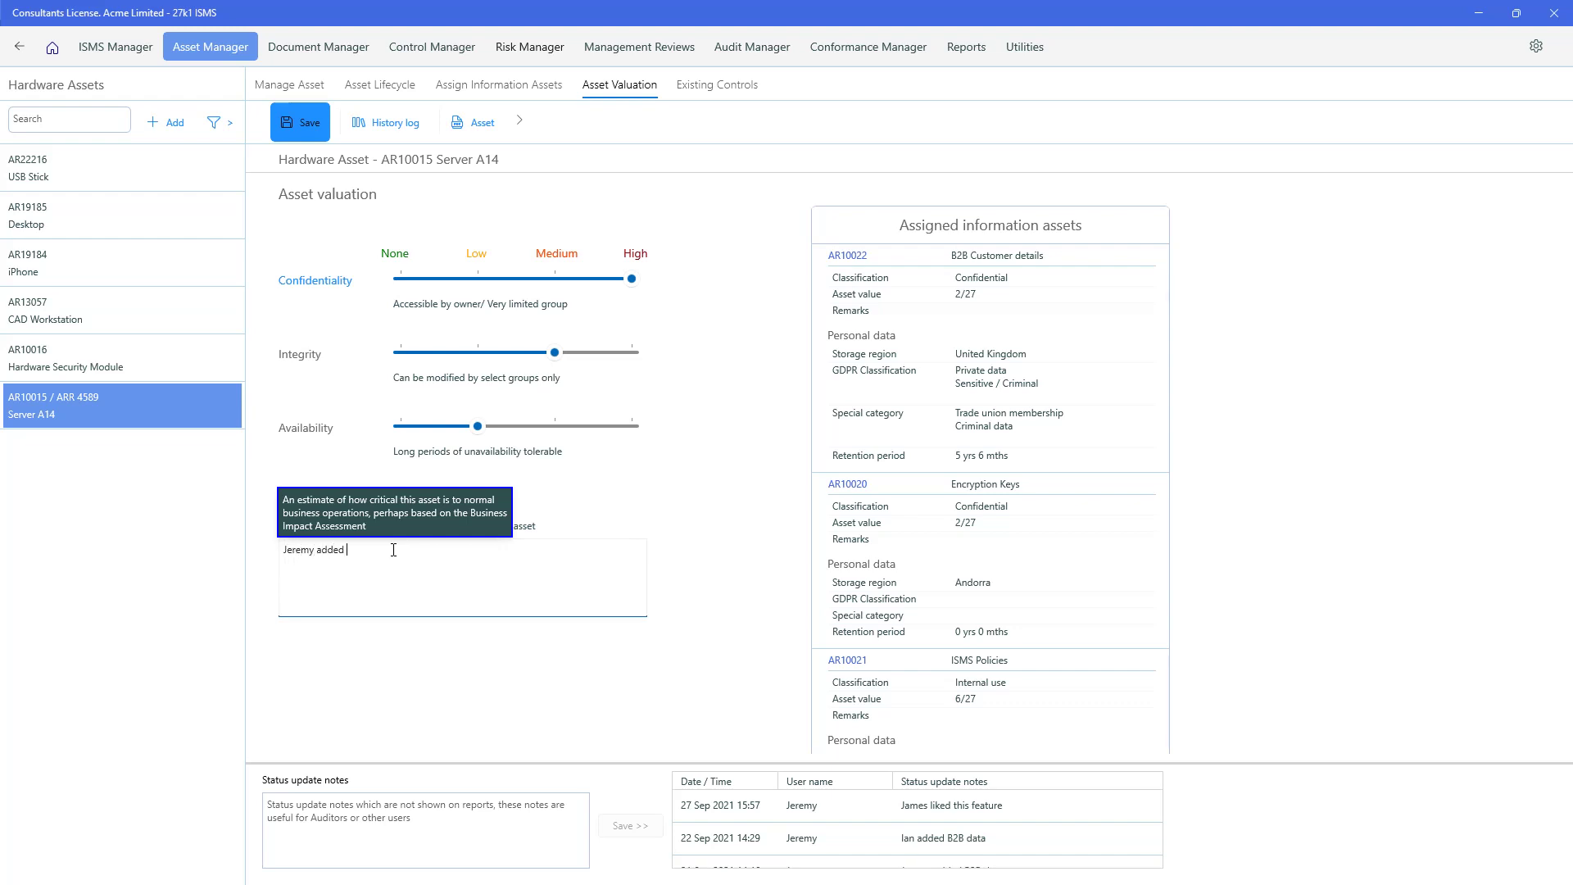
{"action": "type", "text": "B2B data"}
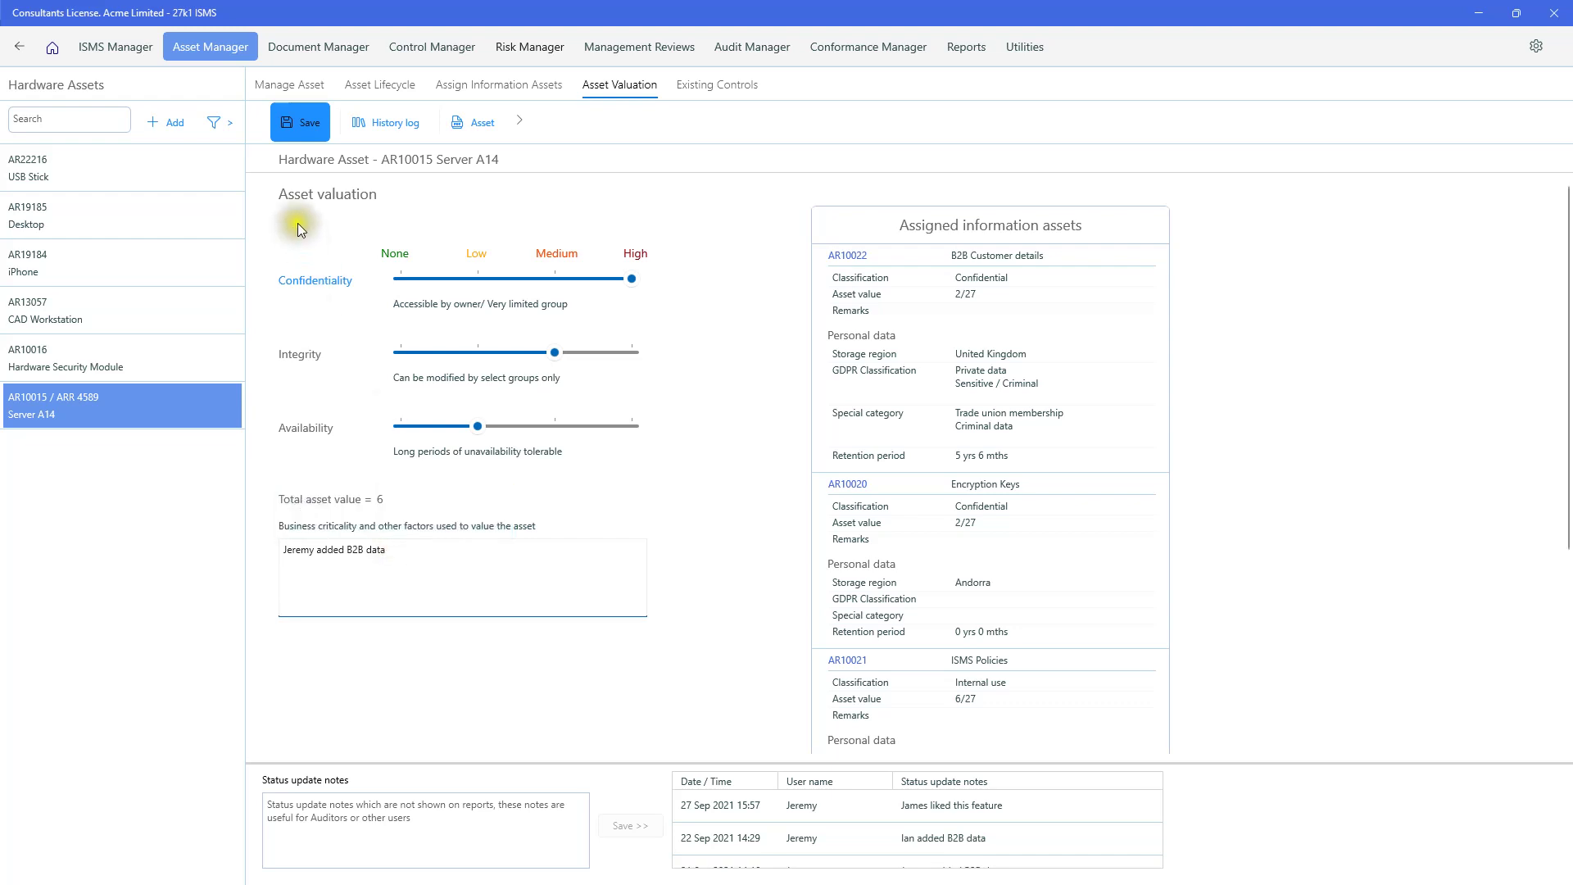
{"action": "left_click", "coordinate": [390, 126]}
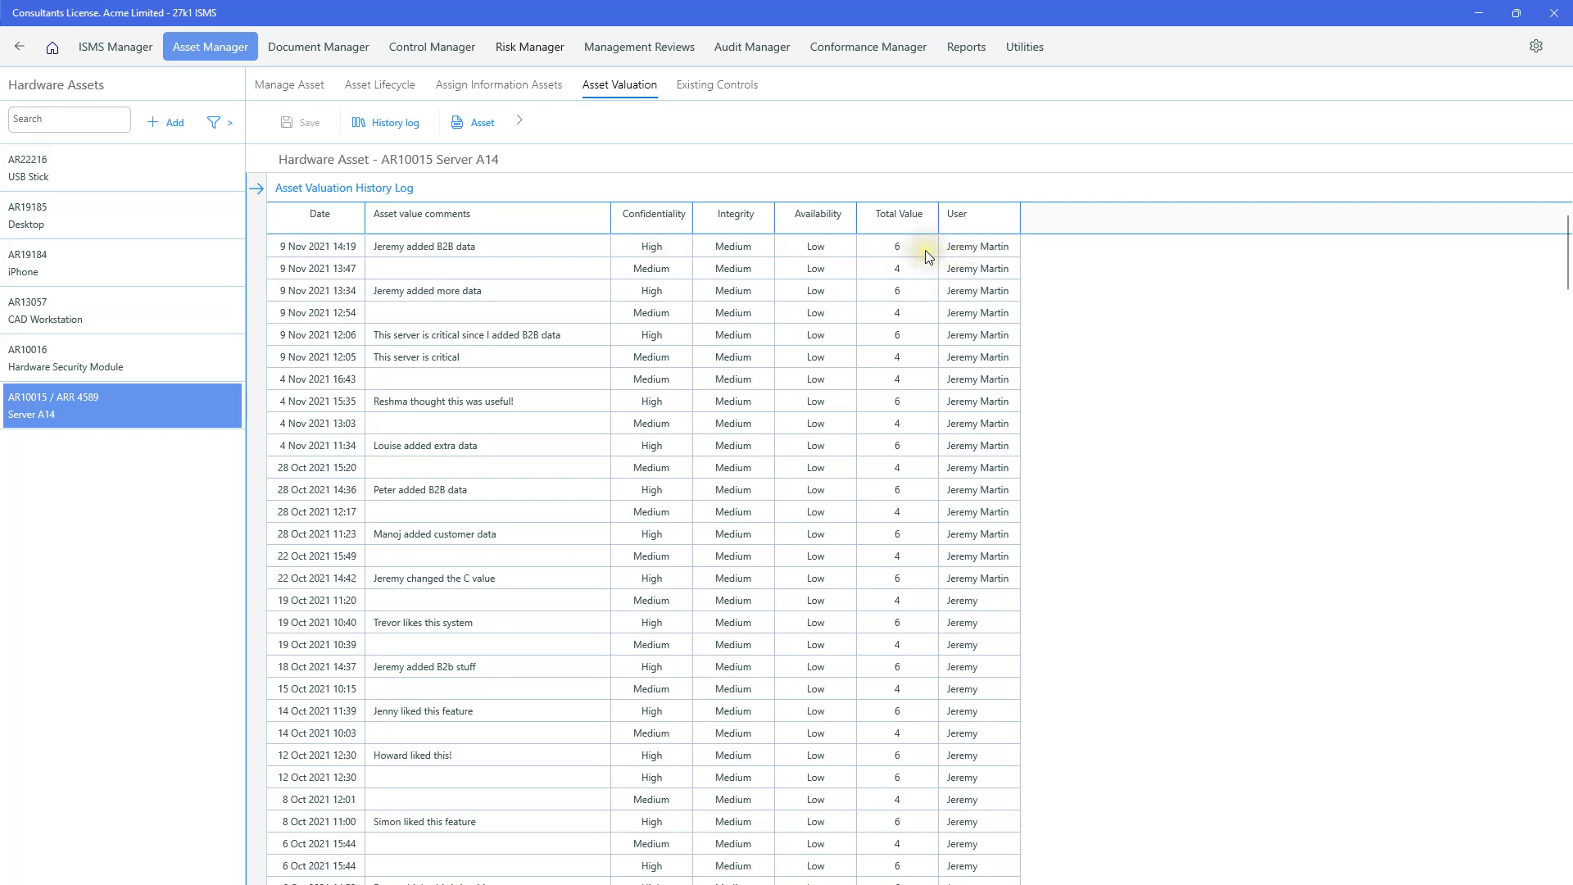
{"action": "left_click", "coordinate": [254, 188]}
Replace the Existing Controls text with 'Unused ports on server are disabled' and save
{"action": "left_click", "coordinate": [716, 87]}
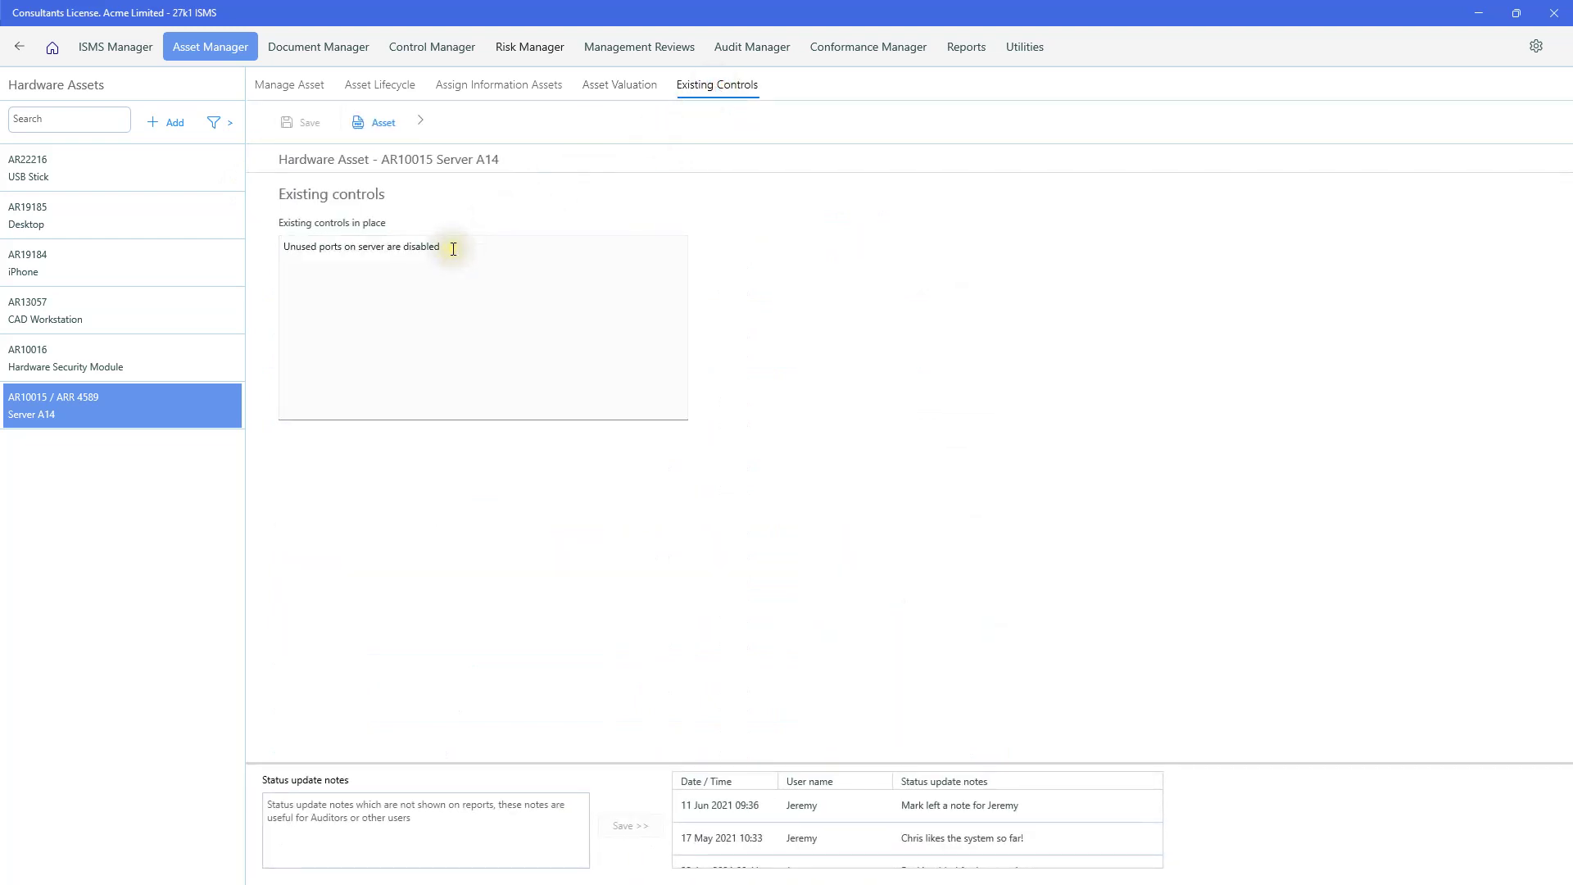
{"action": "left_click", "coordinate": [453, 249]}
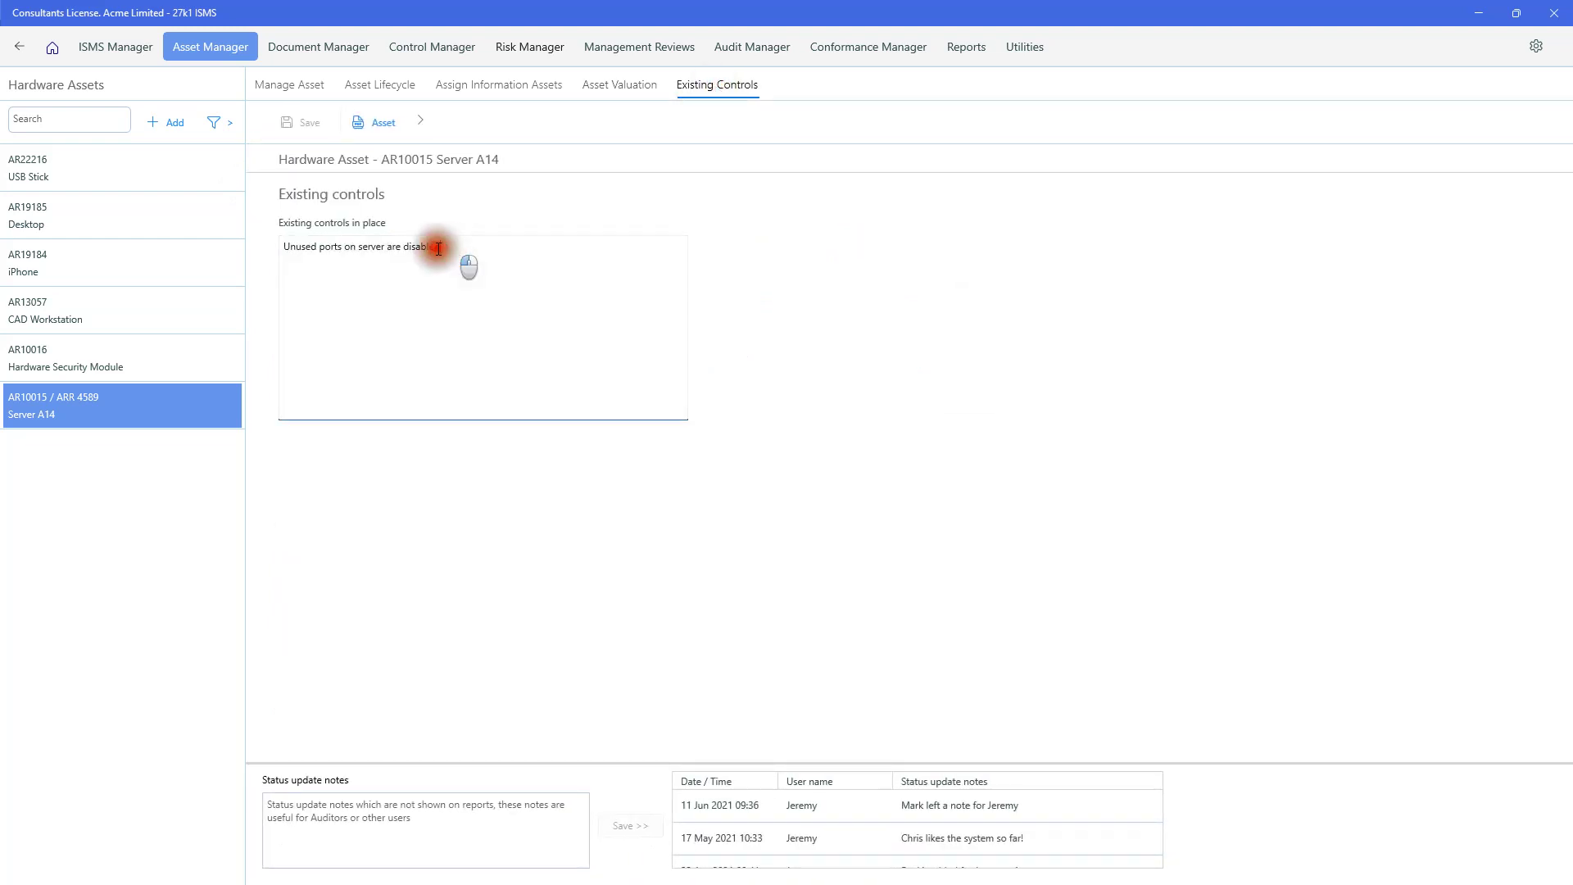
{"action": "left_click_drag", "start_coordinate": [442, 248], "coordinate": [278, 247]}
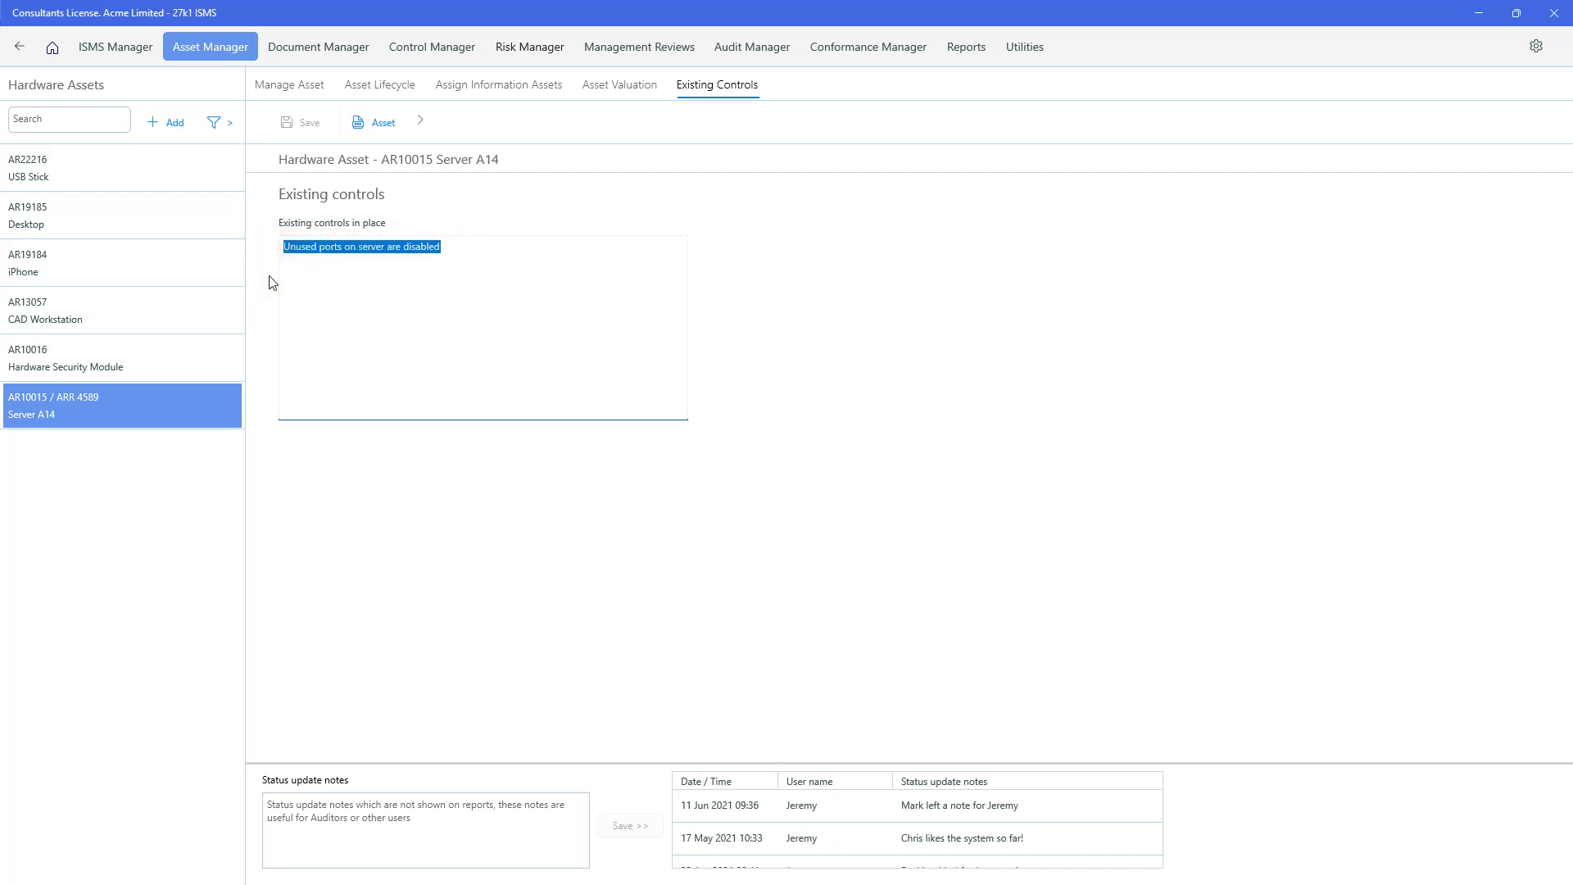
{"action": "key", "text": "BackSpace"}
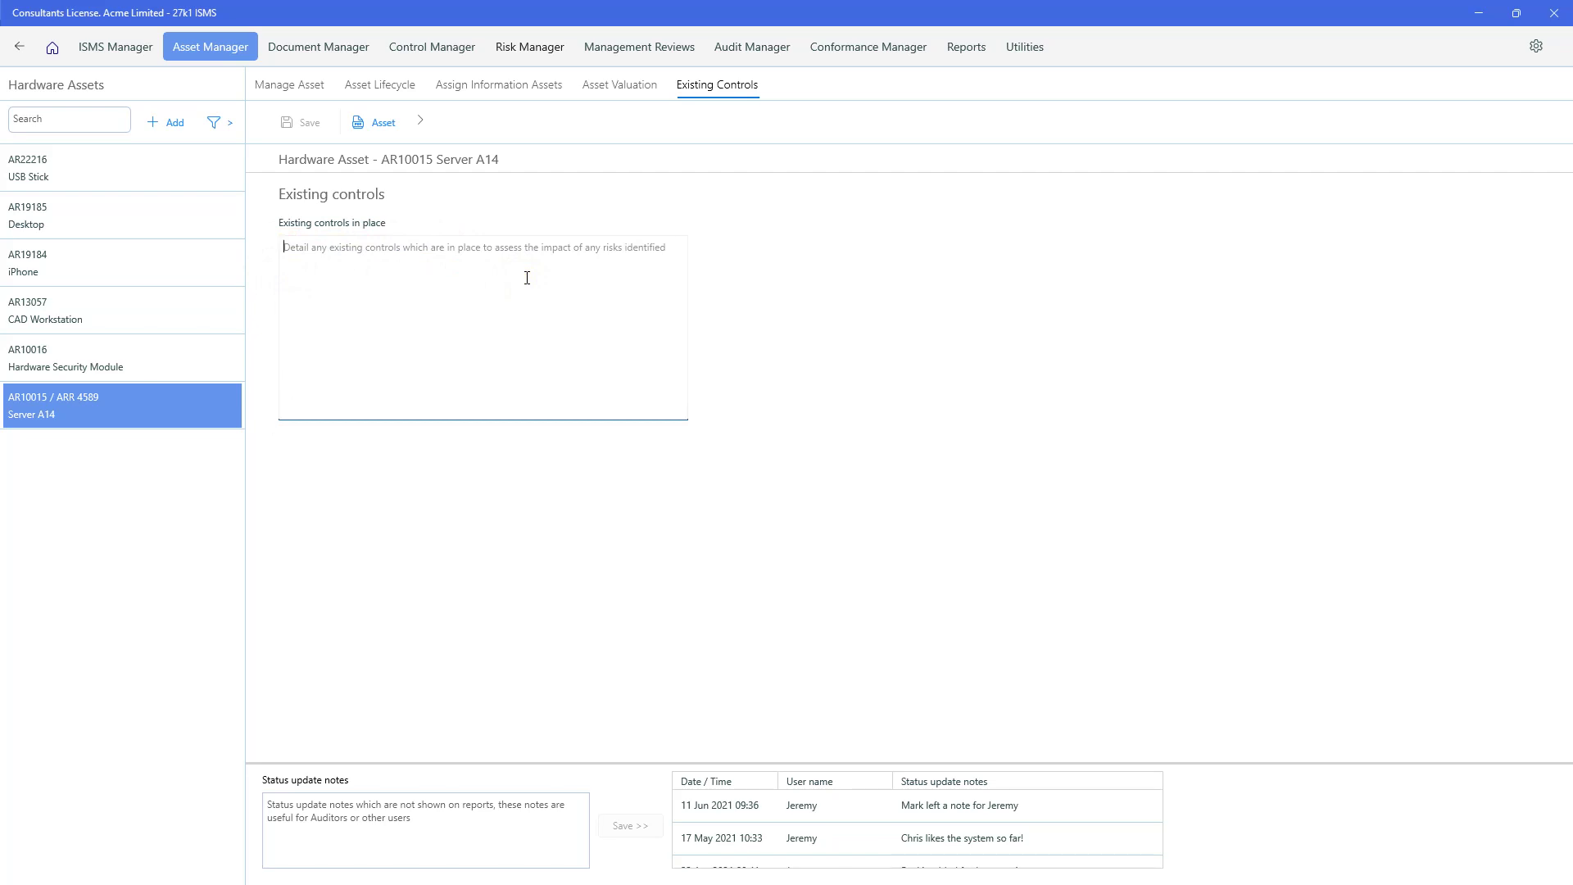
{"action": "type", "text": "Unused ports on server are disabled"}
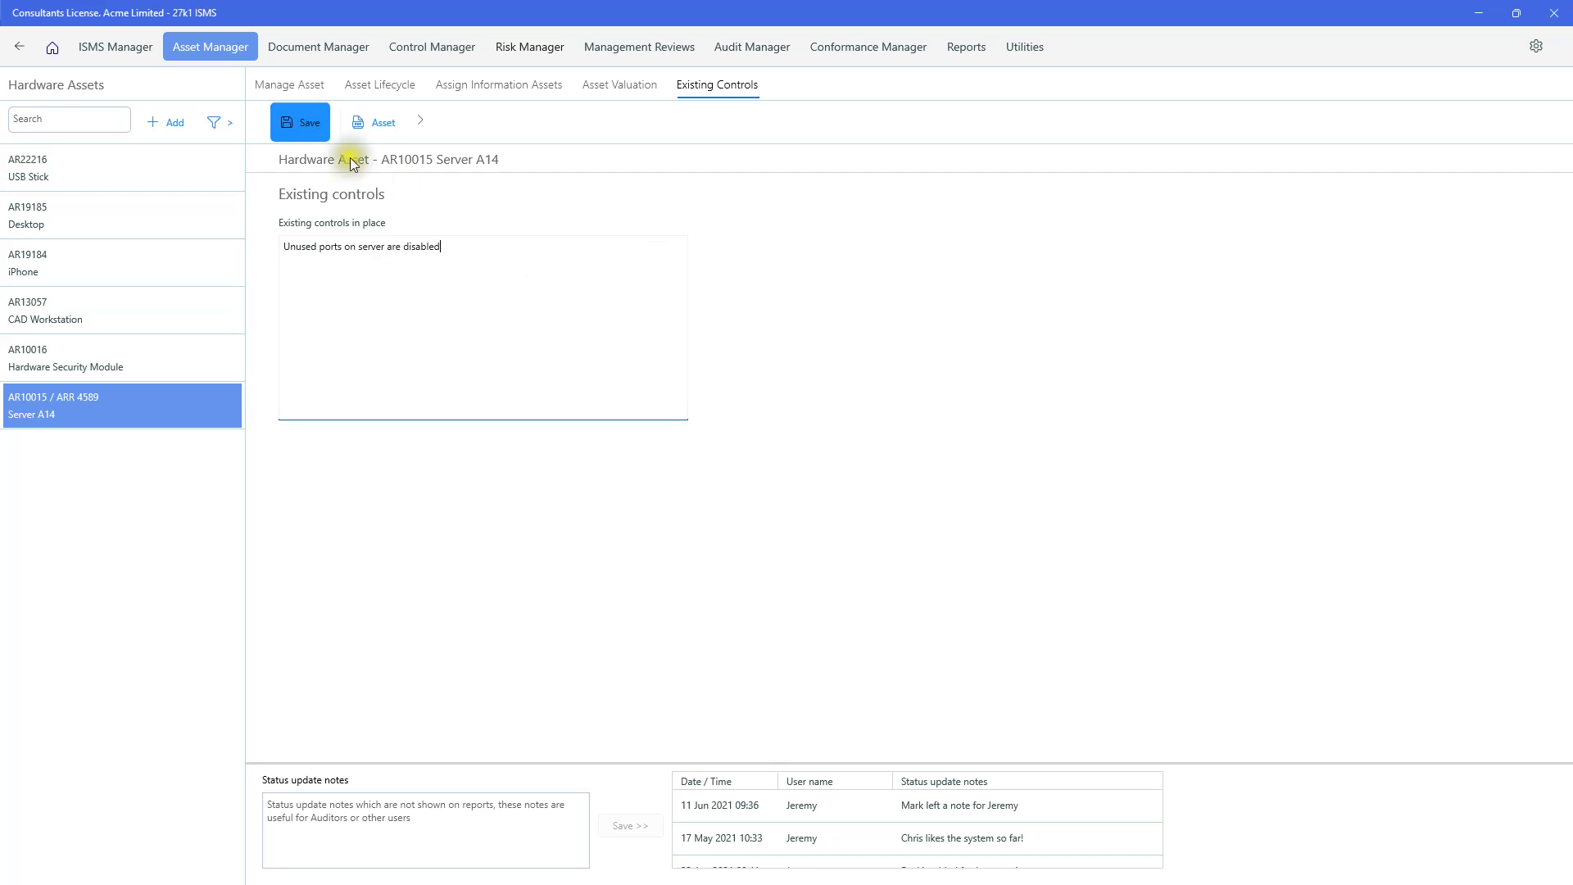
{"action": "left_click", "coordinate": [298, 122]}
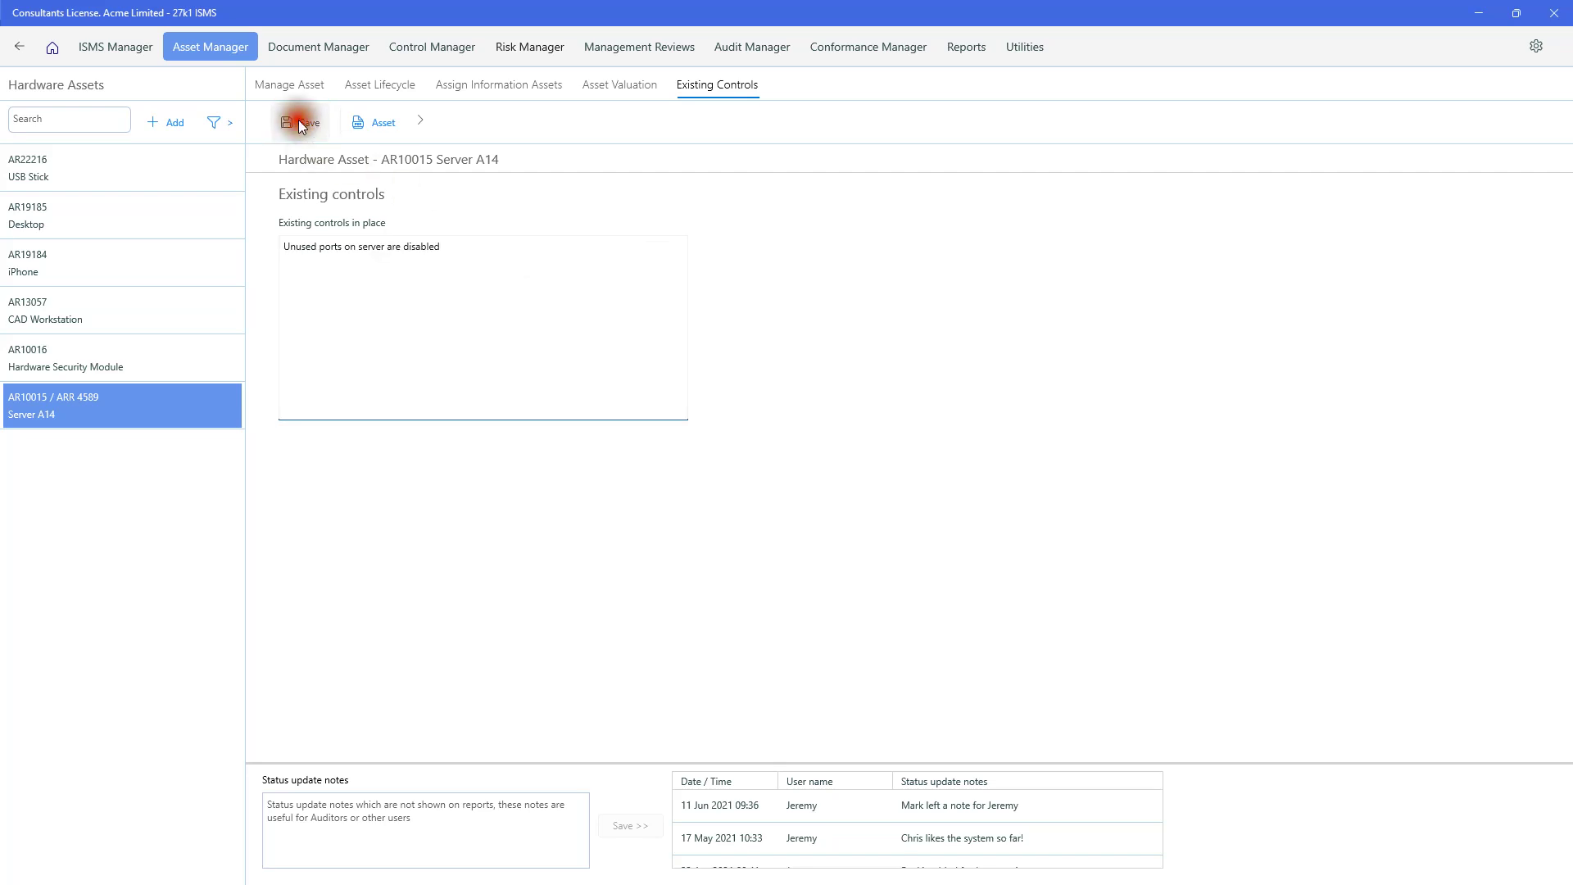
Generate the Server A14 asset report with header rows not repeated
{"action": "left_click", "coordinate": [381, 128]}
{"action": "left_click", "coordinate": [391, 184]}
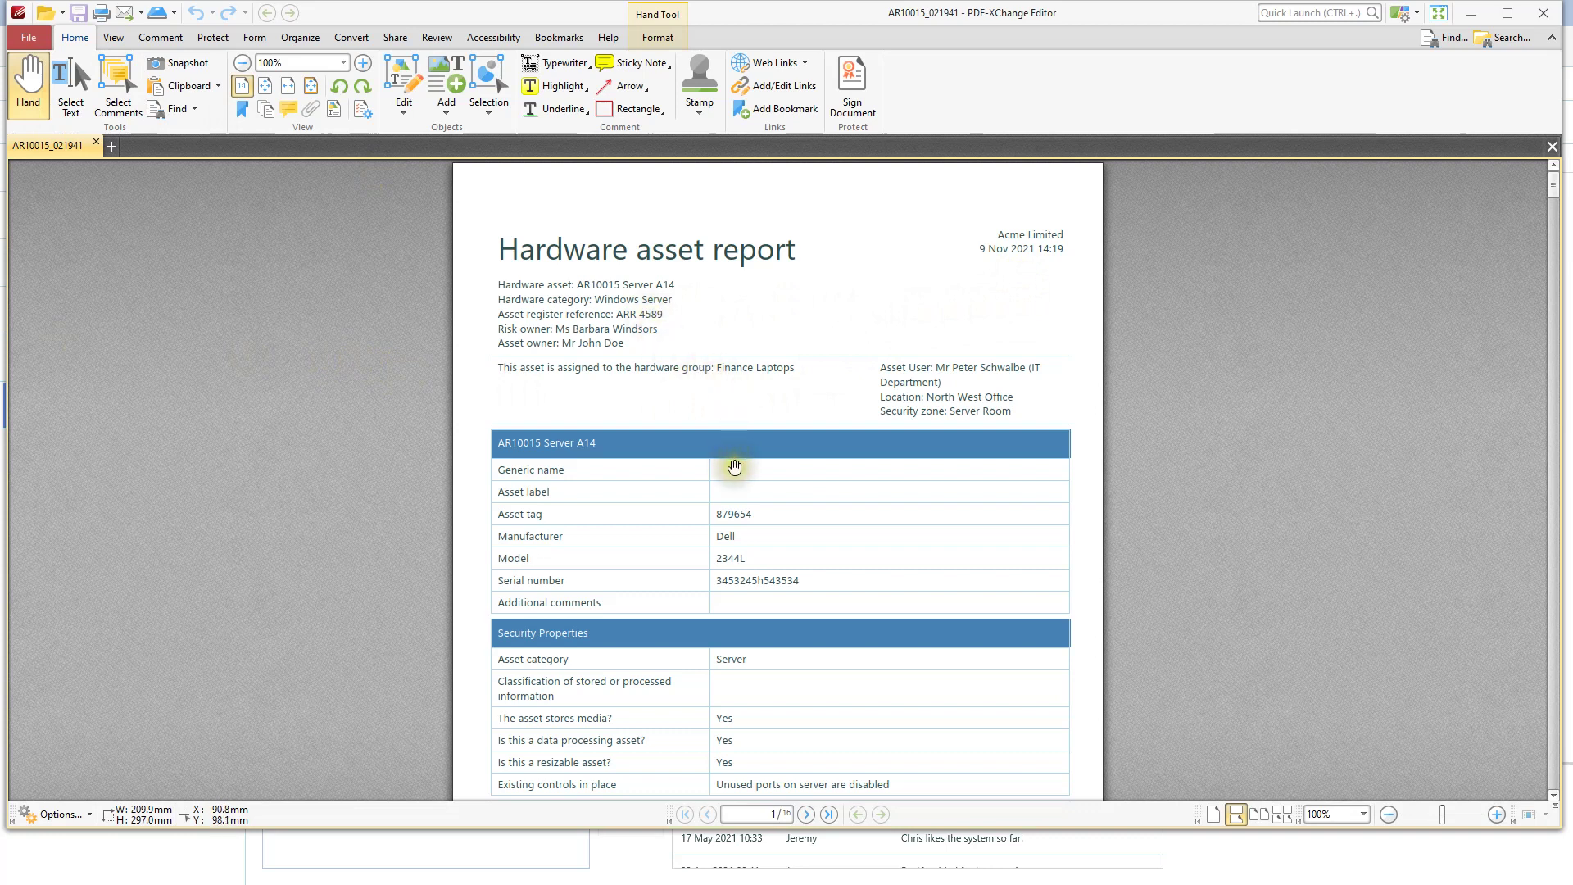
{"action": "scroll", "coordinate": [726, 457], "scroll_direction": "down", "scroll_amount": 2}
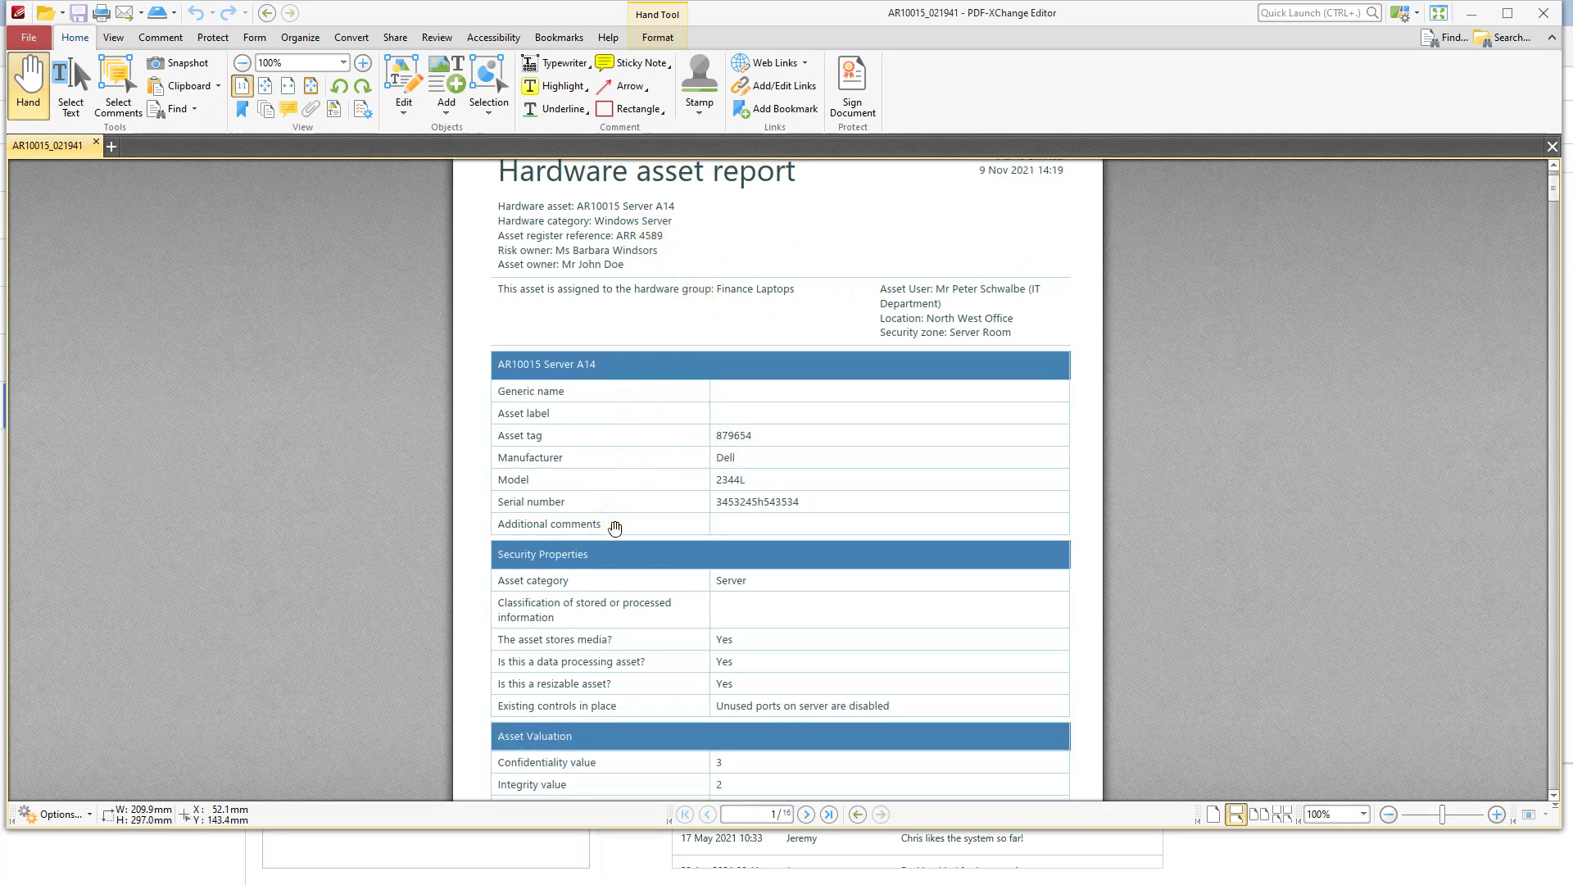
{"action": "scroll", "coordinate": [614, 527], "scroll_direction": "down", "scroll_amount": 3}
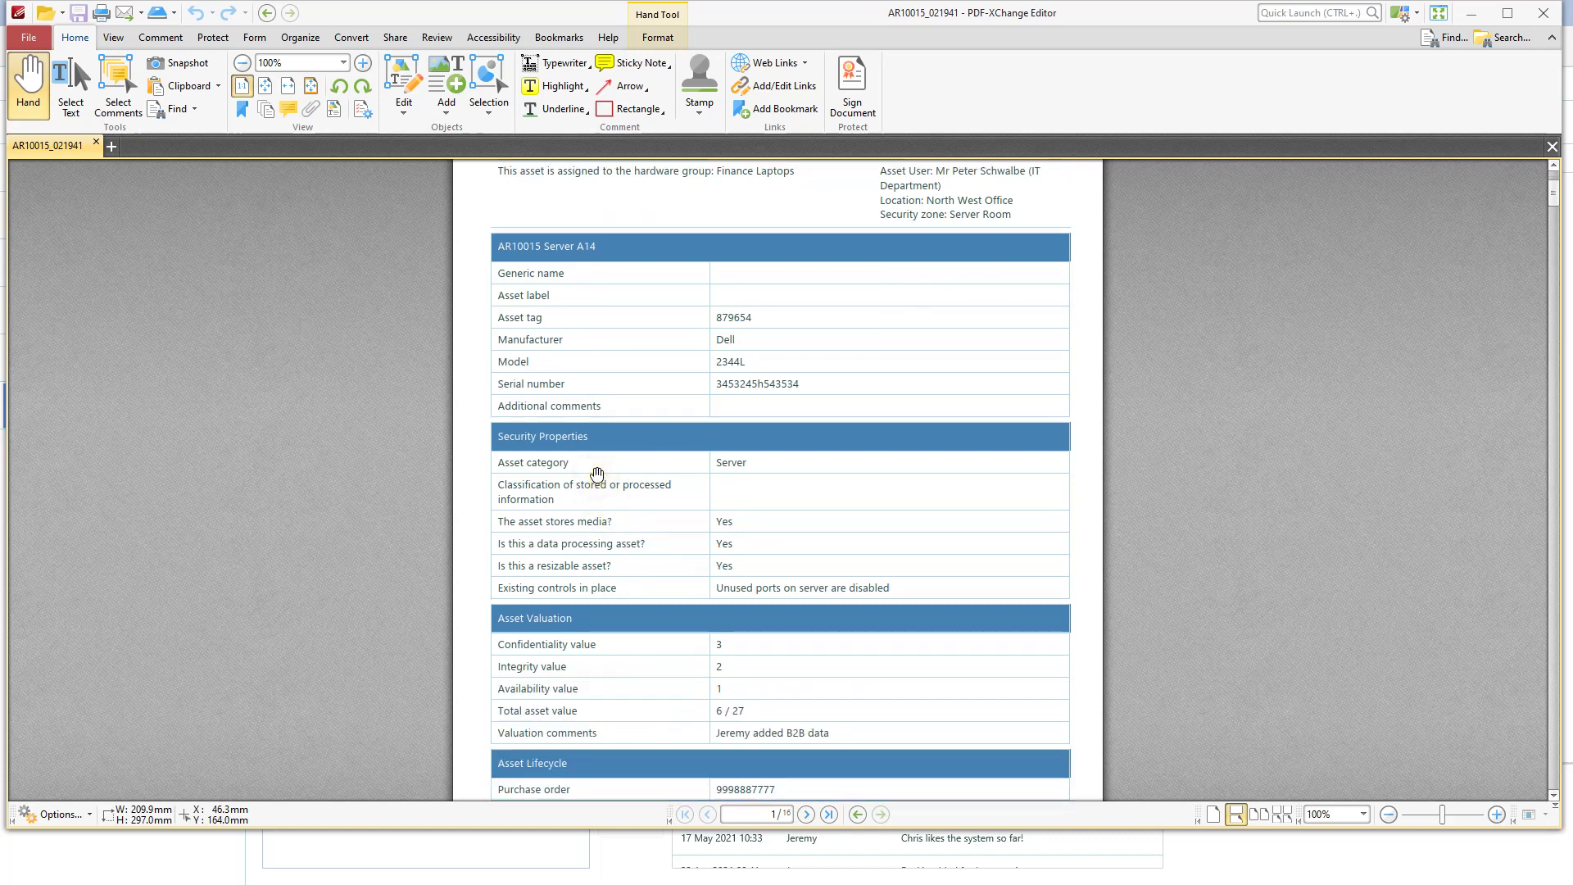
{"action": "scroll", "coordinate": [598, 475], "scroll_direction": "down", "scroll_amount": 3}
{"action": "scroll", "coordinate": [598, 474], "scroll_direction": "down", "scroll_amount": 1}
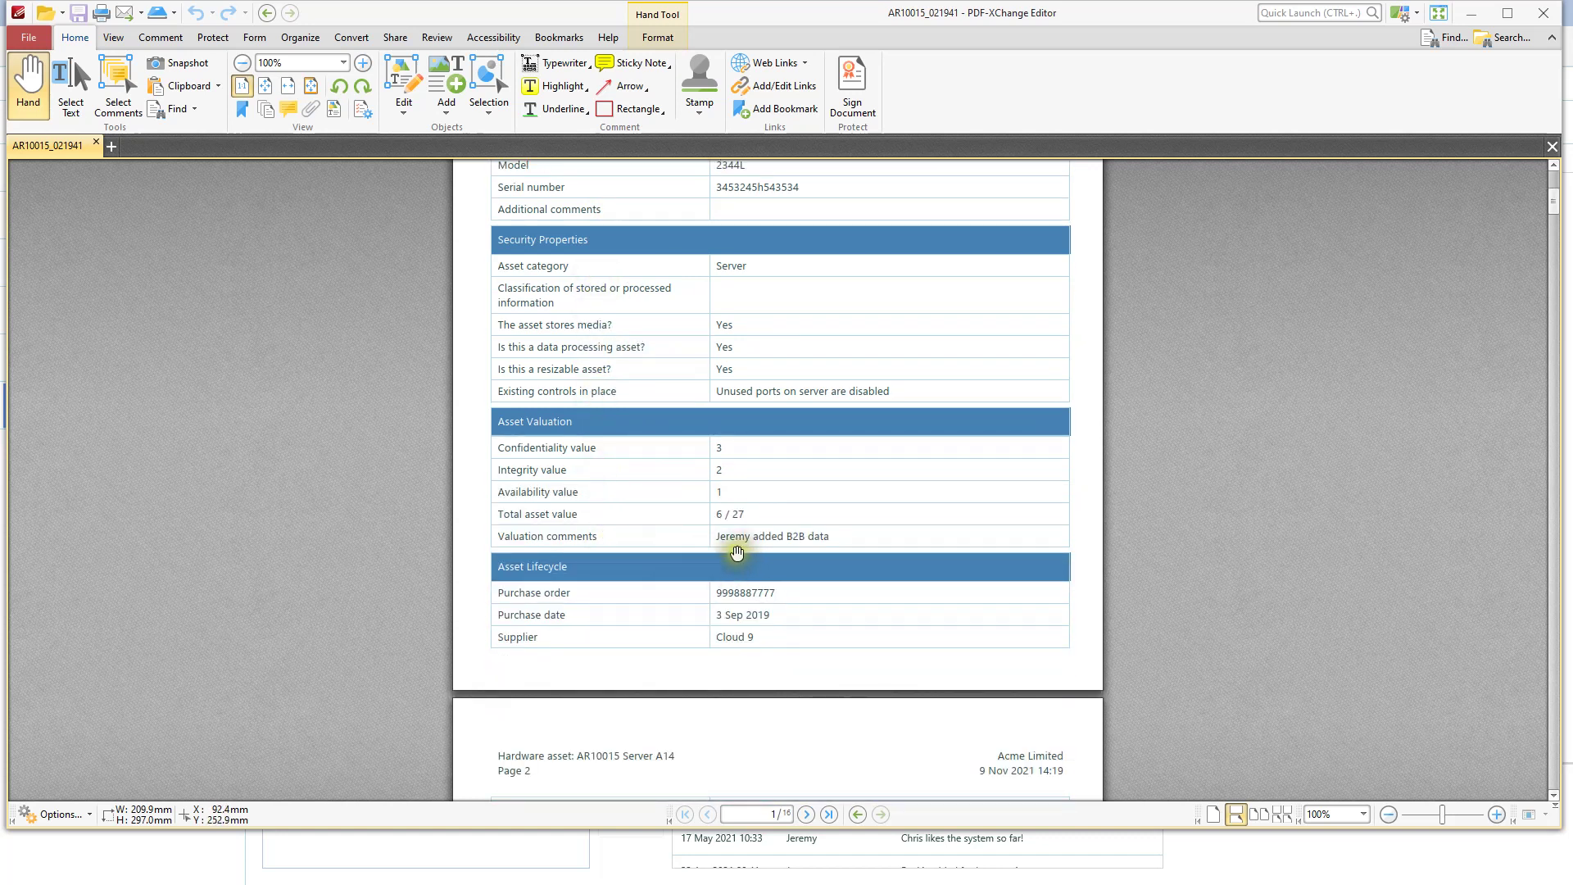
{"action": "scroll", "coordinate": [621, 547], "scroll_direction": "down", "scroll_amount": 2}
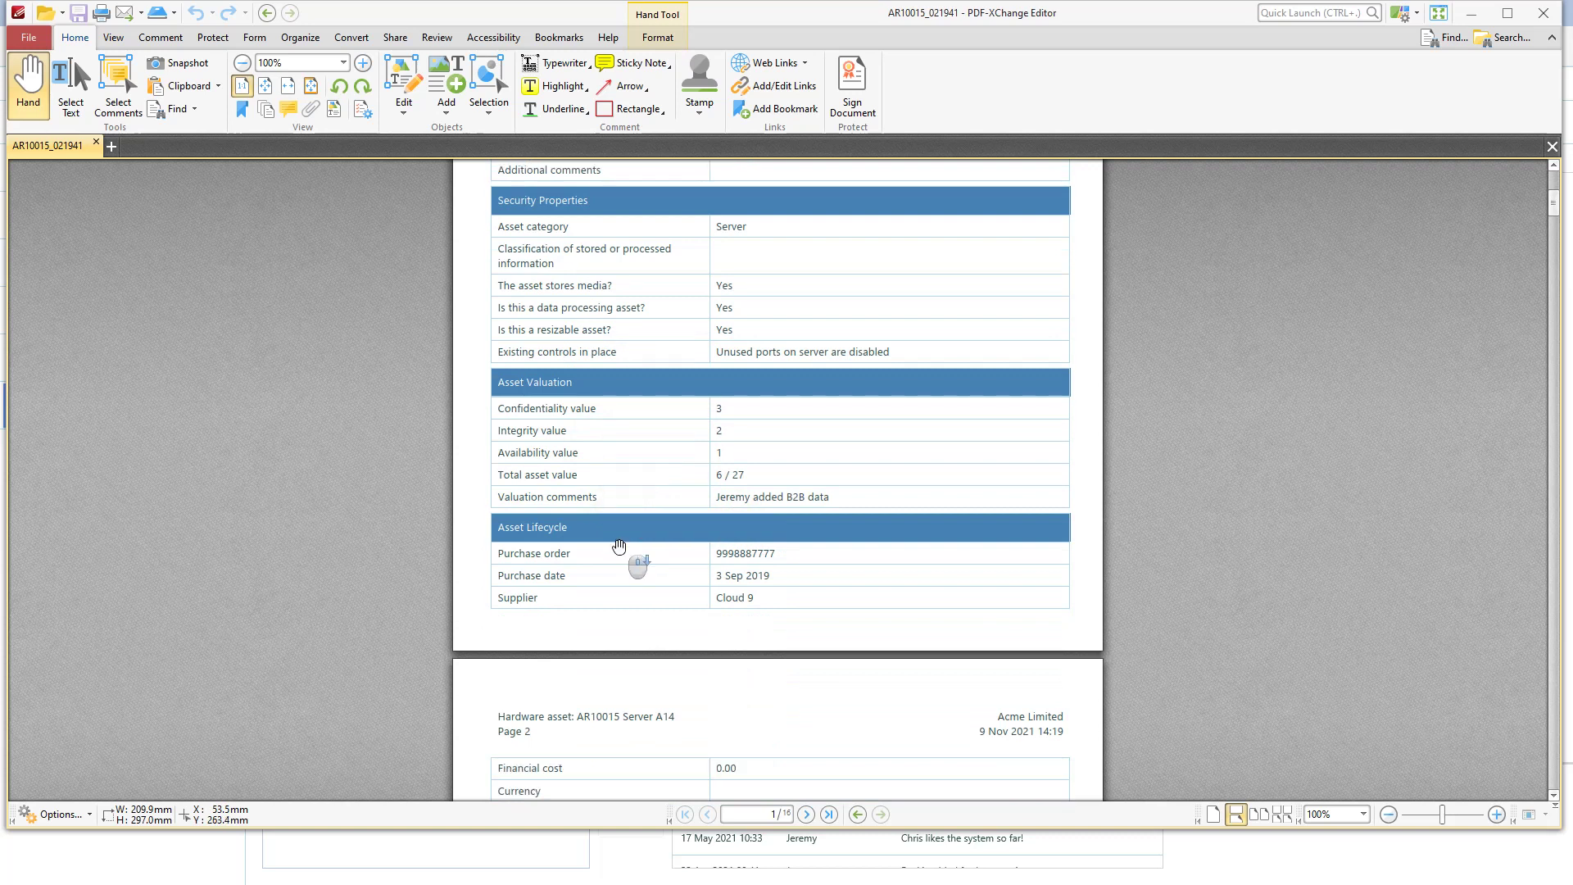
{"action": "scroll", "coordinate": [619, 465], "scroll_direction": "down", "scroll_amount": 3}
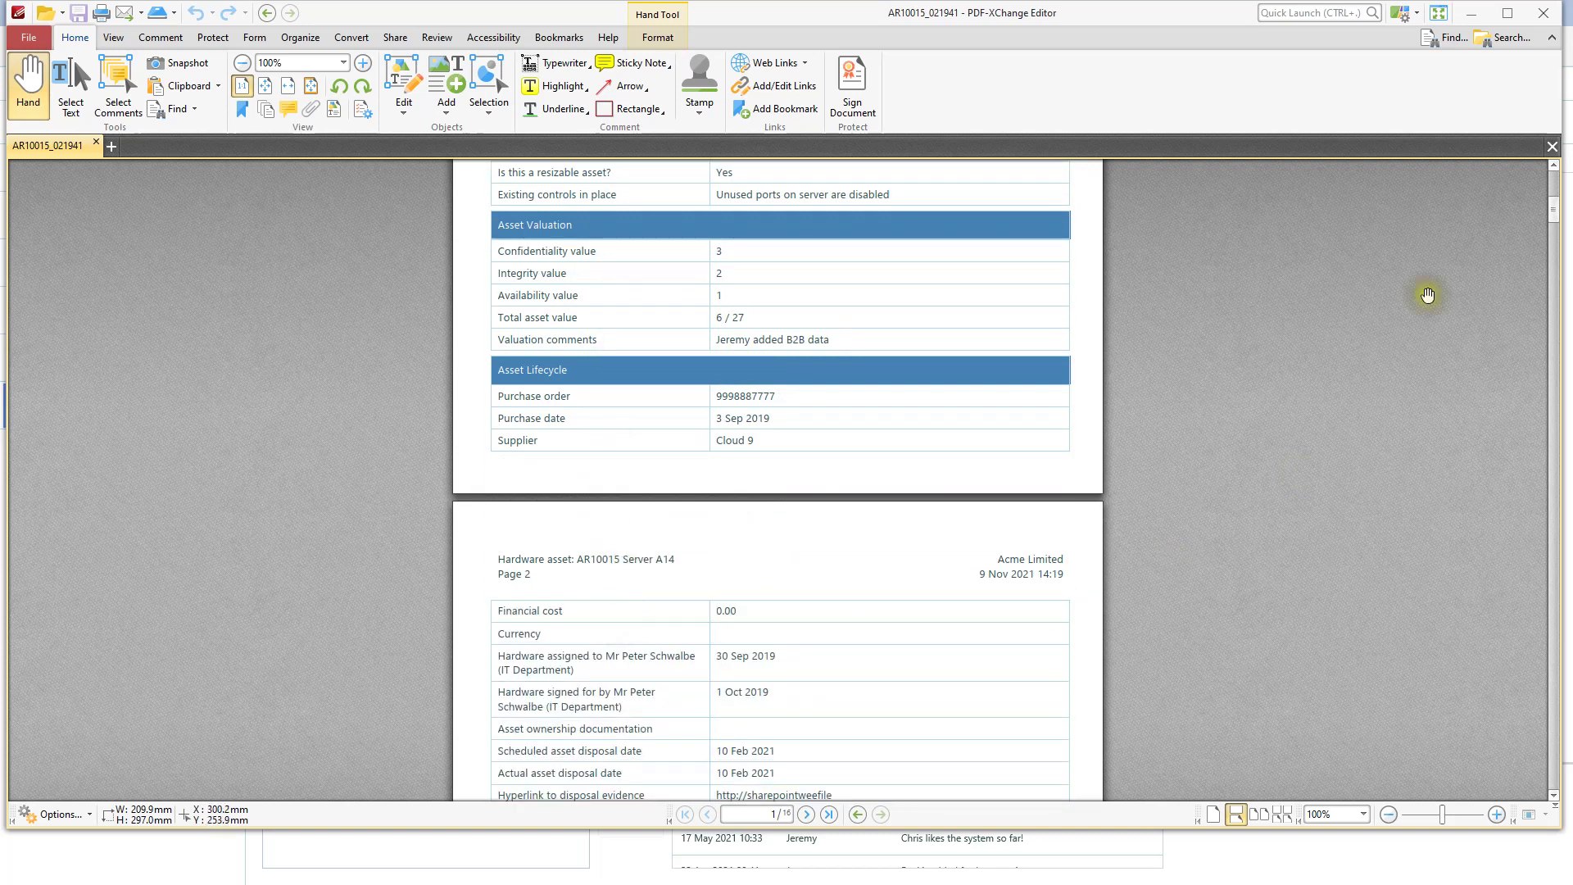
{"action": "left_click_drag", "start_coordinate": [1555, 226], "coordinate": [1553, 274]}
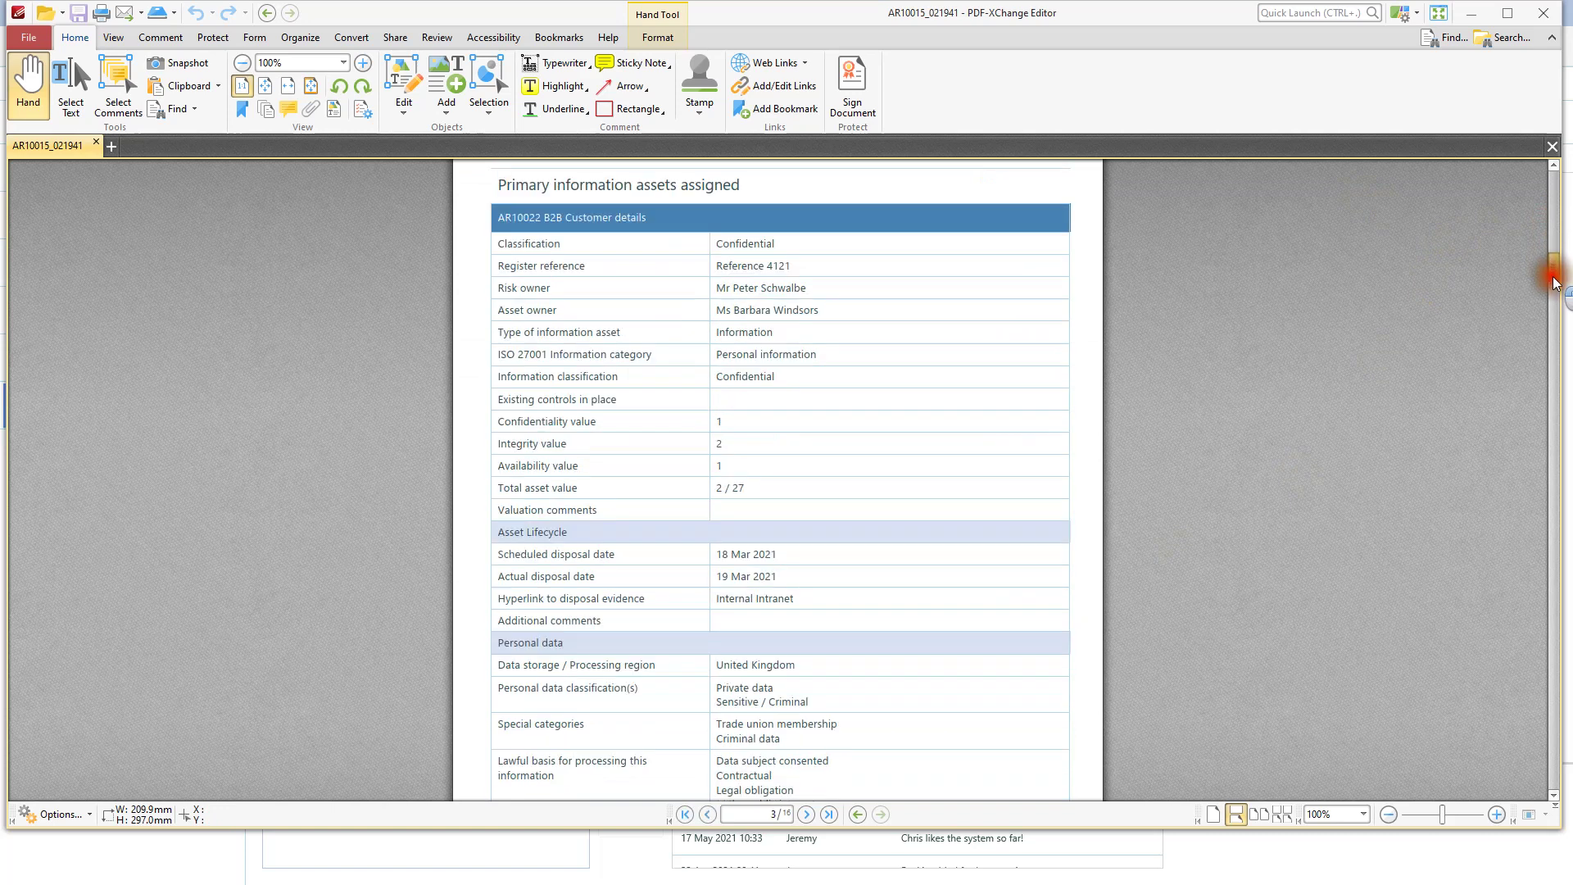
{"action": "left_click_drag", "start_coordinate": [1555, 274], "coordinate": [1553, 357]}
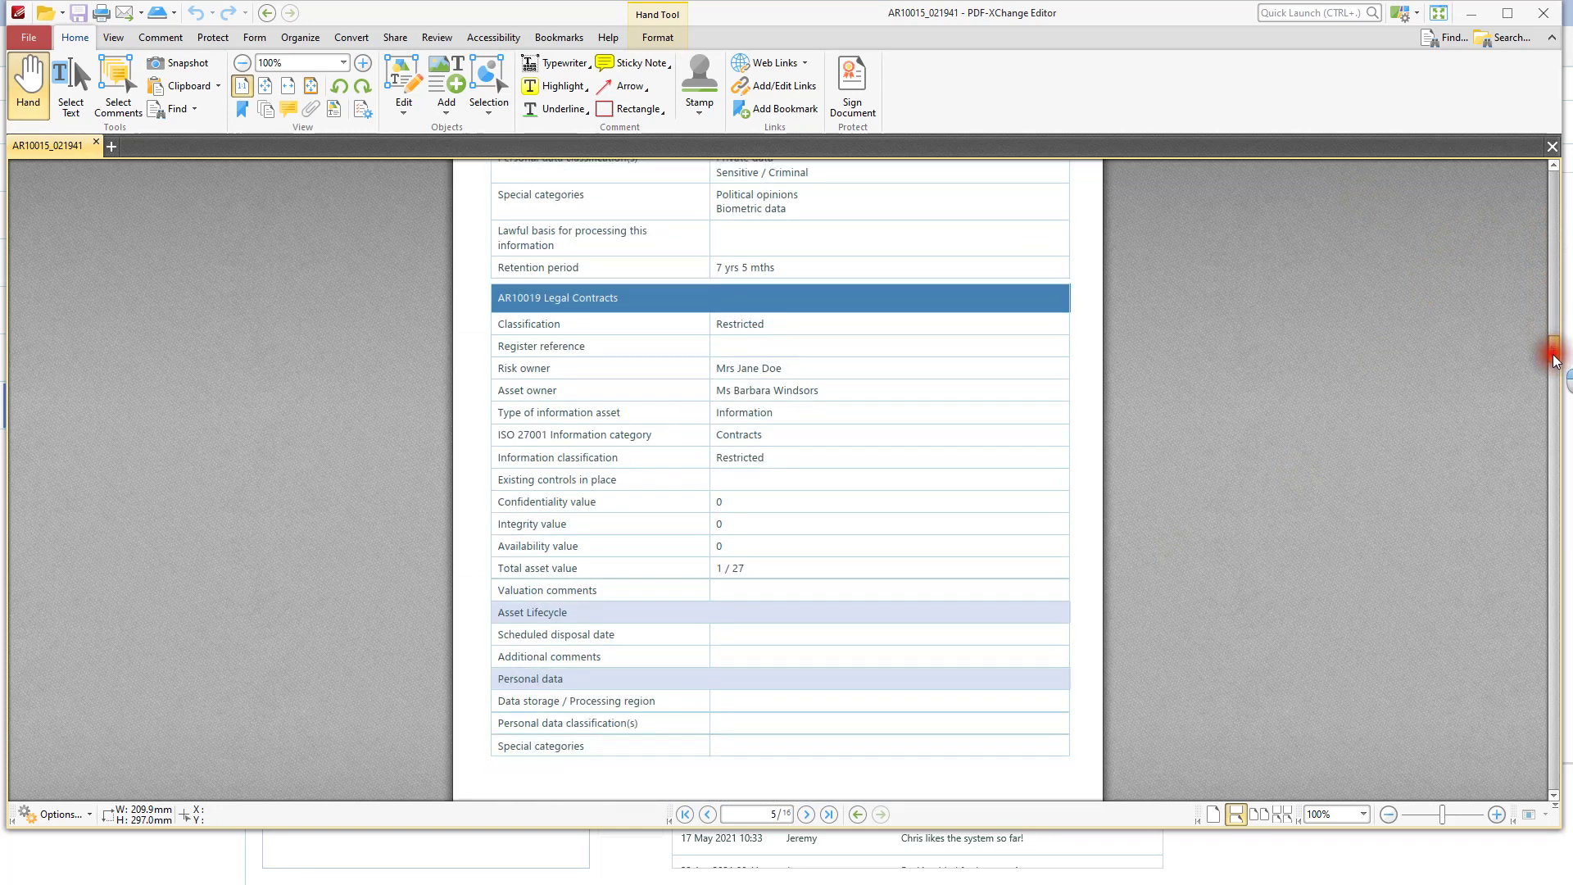
{"action": "left_click_drag", "start_coordinate": [1555, 358], "coordinate": [1565, 426]}
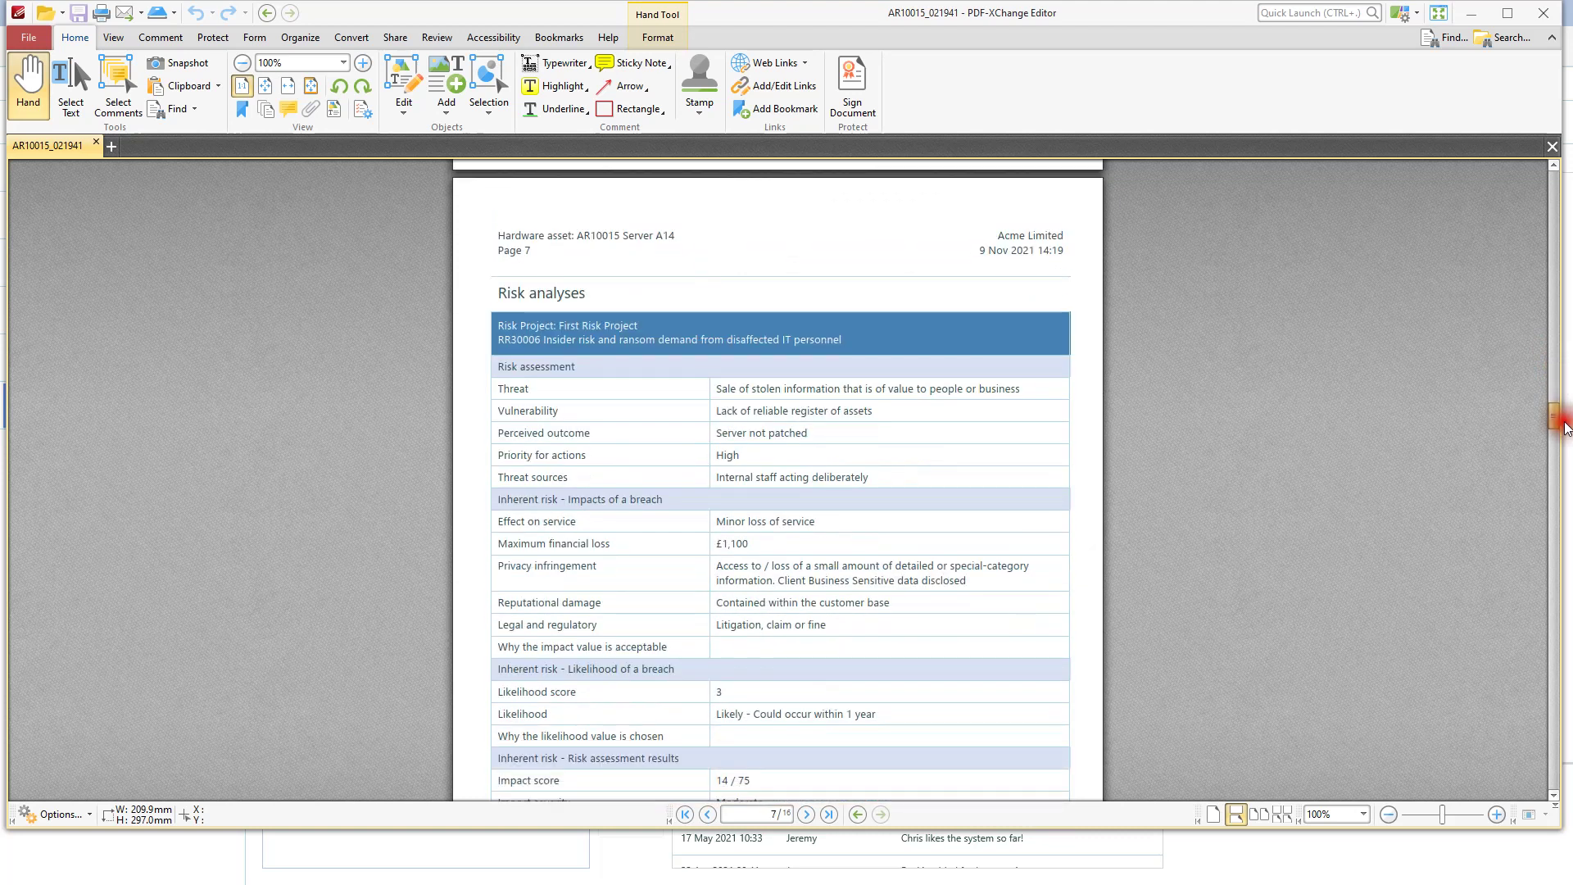
{"action": "mouse_move", "coordinate": [1565, 425]}
{"action": "left_mouse_down"}
{"action": "mouse_move", "coordinate": [1566, 475]}
{"action": "mouse_move", "coordinate": [1503, 475]}
{"action": "left_mouse_up"}
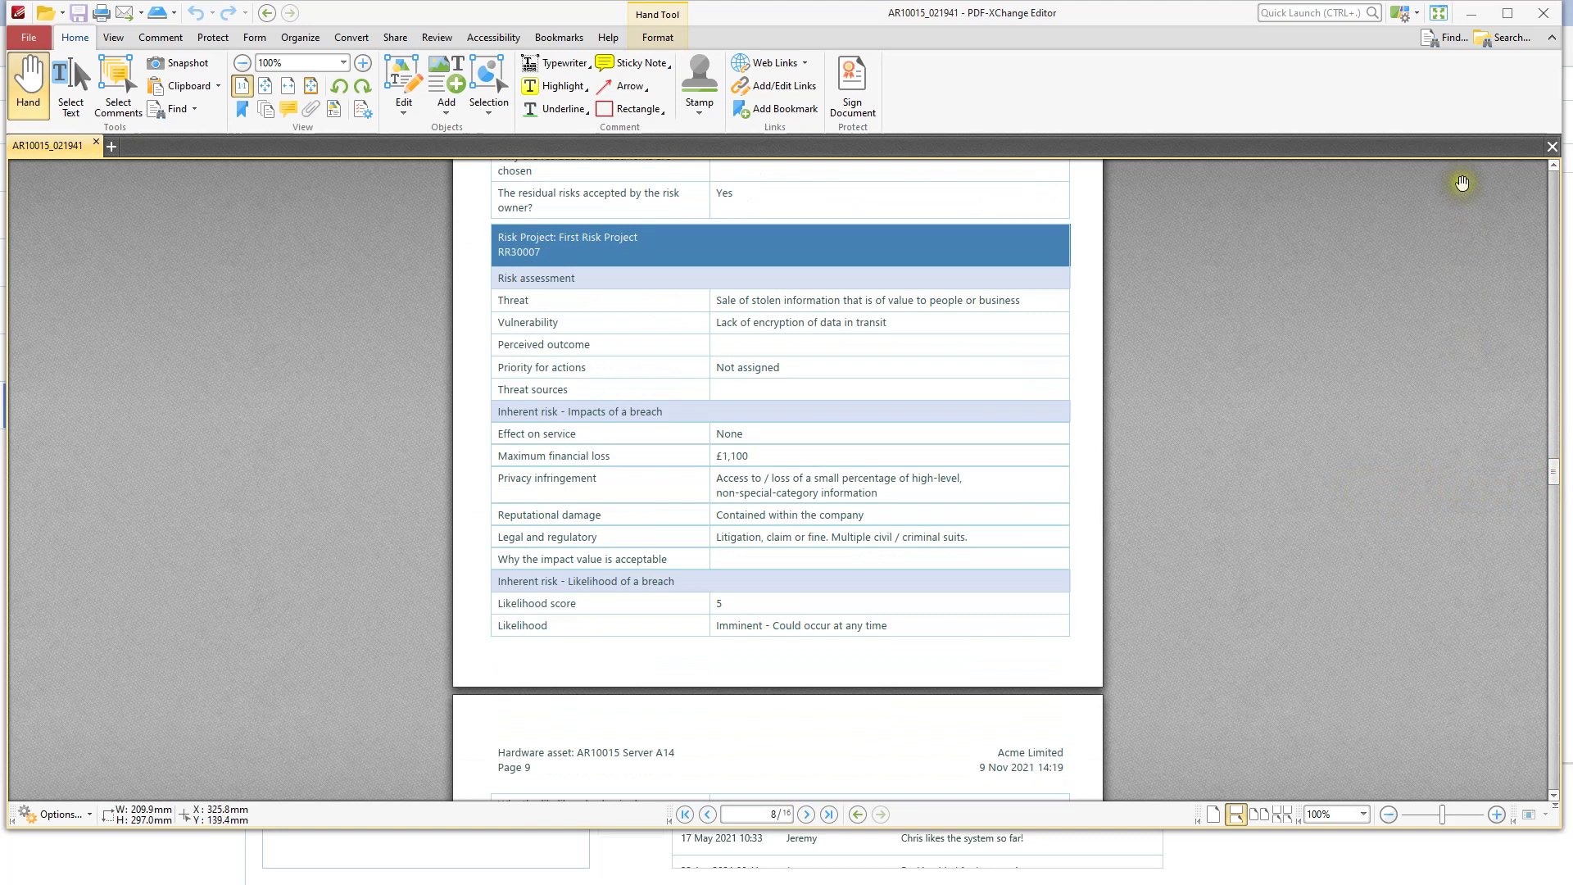
Close the PDF asset report and show the asset category panel over Server A14
{"action": "left_click", "coordinate": [1542, 15]}
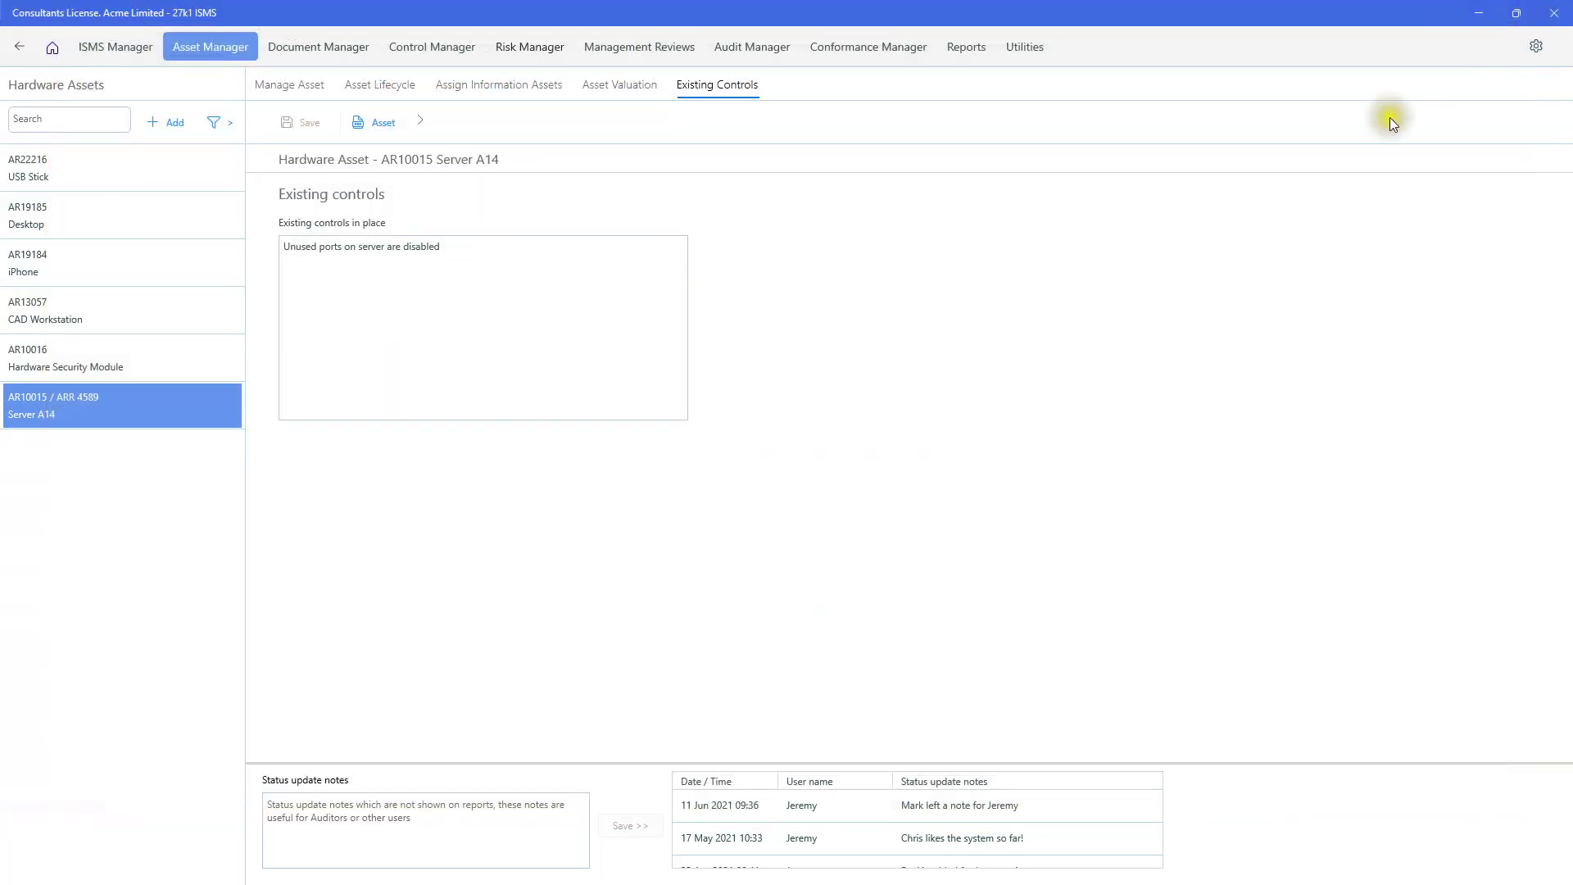
{"action": "left_click", "coordinate": [307, 87]}
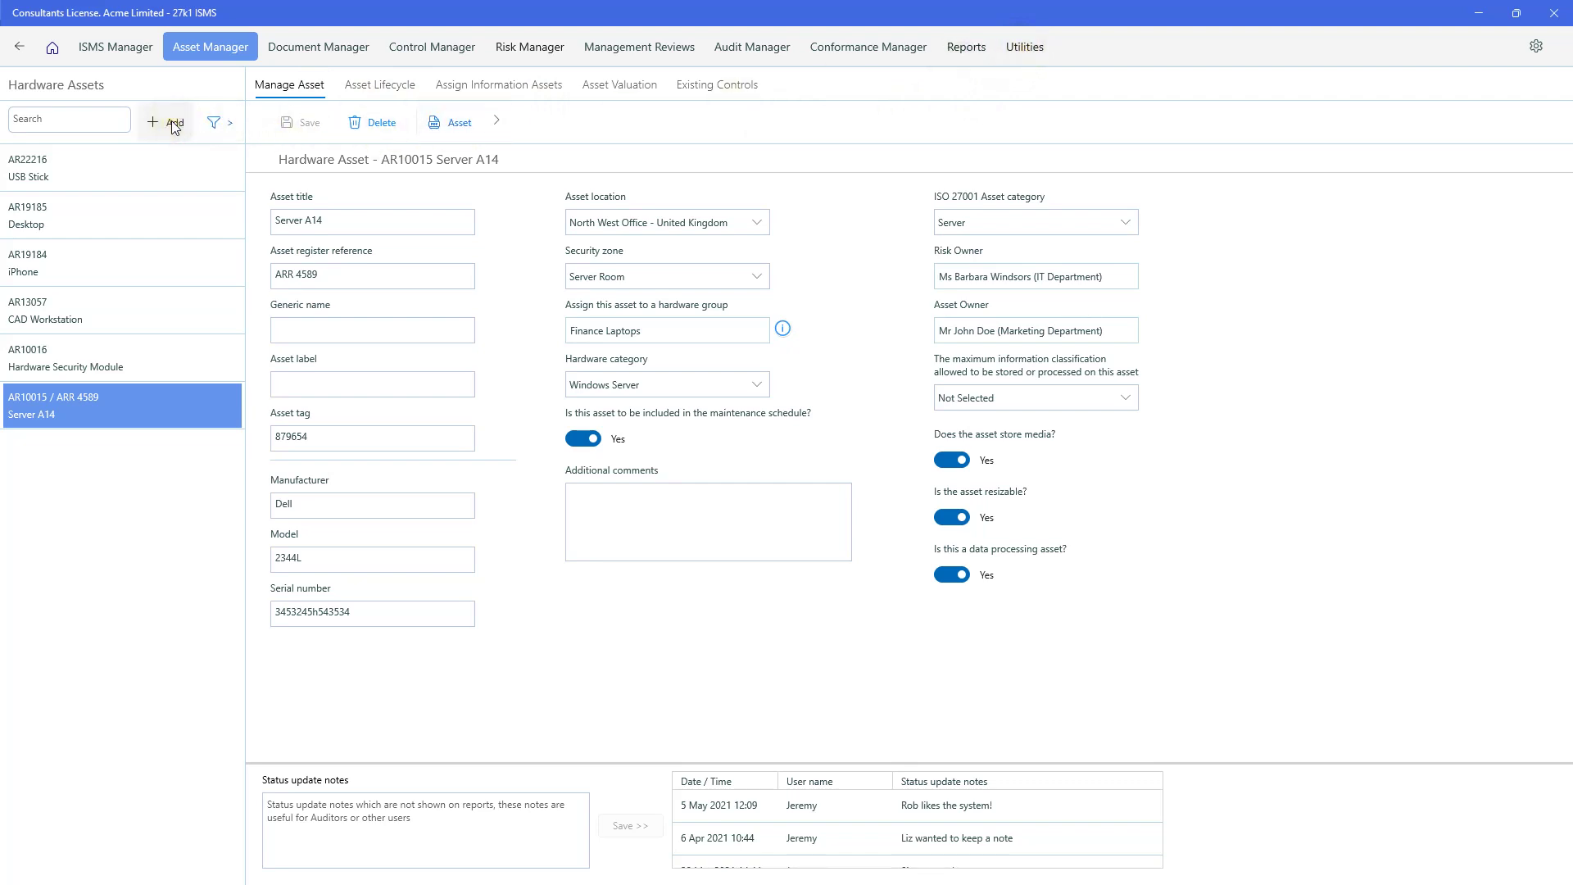
{"action": "left_click", "coordinate": [205, 56]}
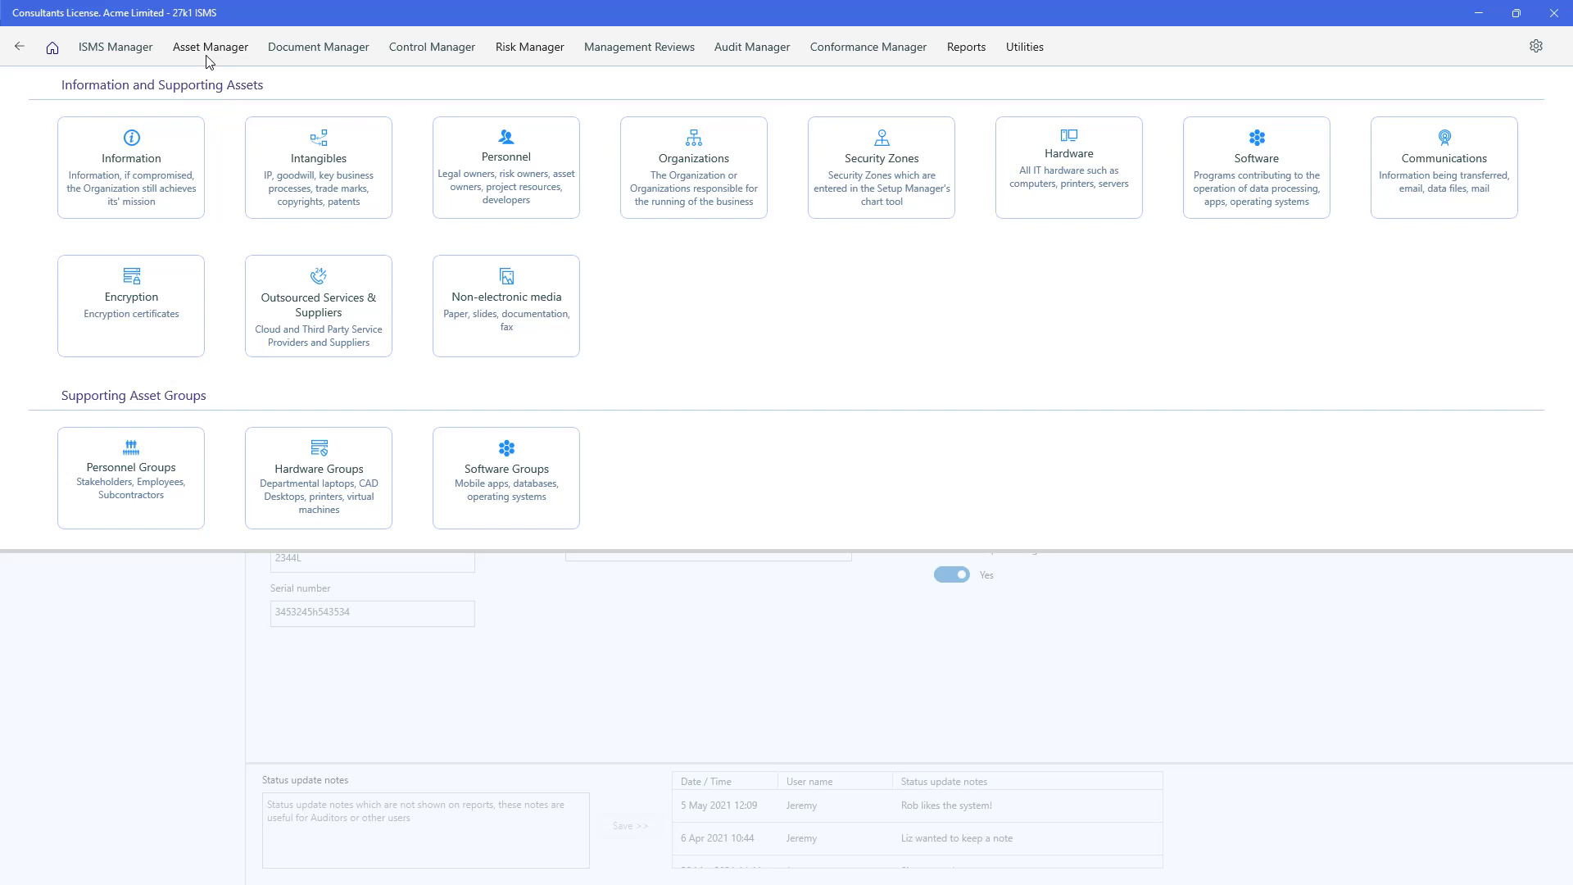
Open B2B Customer details in Information assets and keep its classification Confidential
{"action": "left_click", "coordinate": [142, 158]}
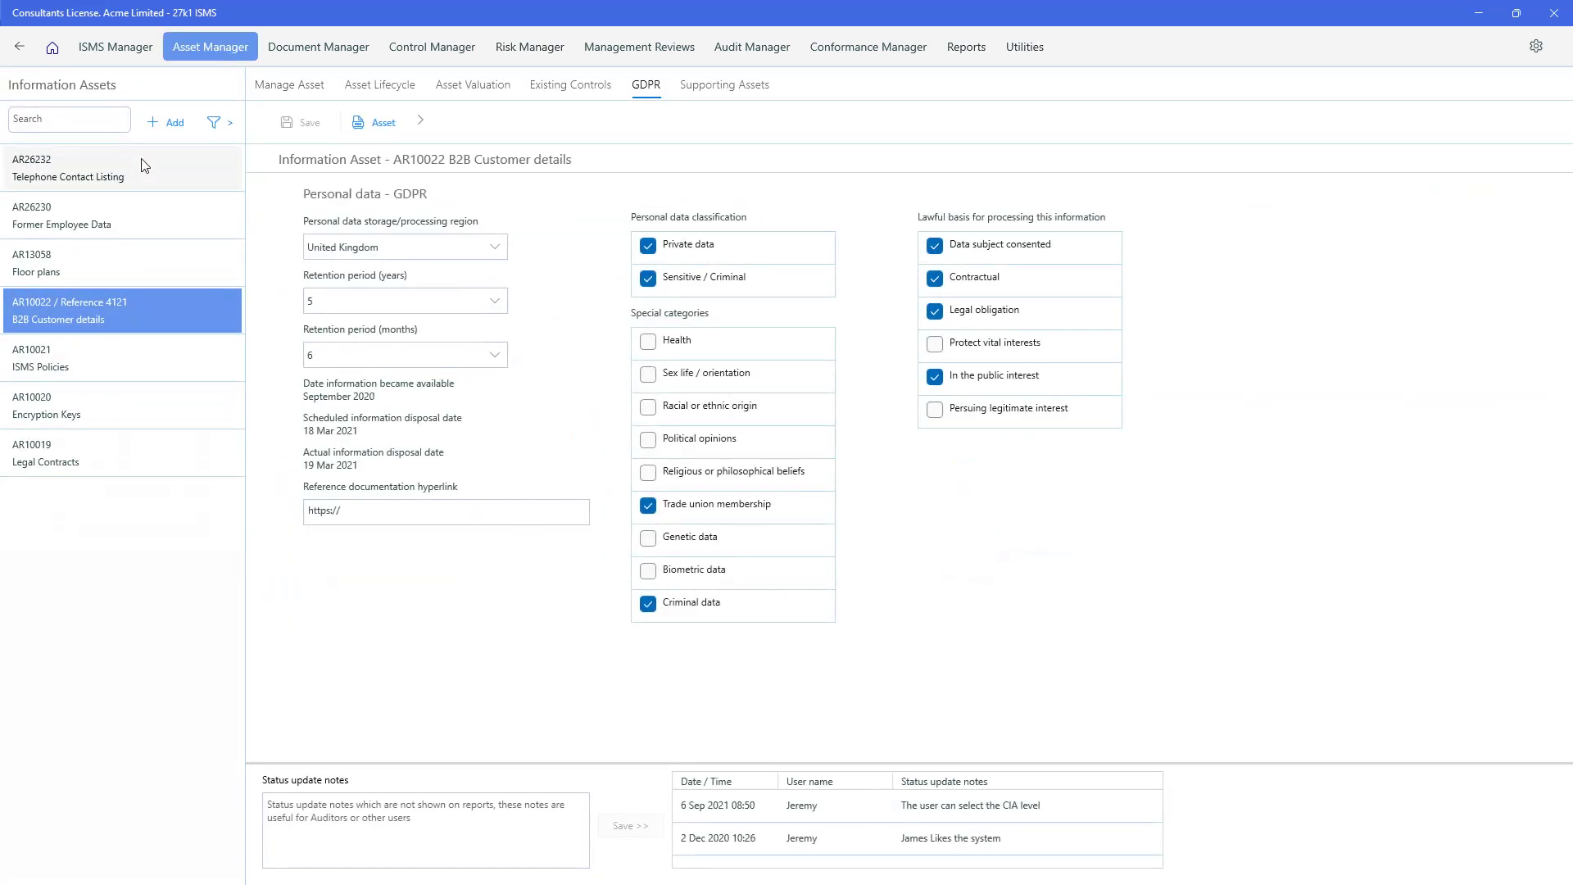
{"action": "left_click", "coordinate": [273, 86]}
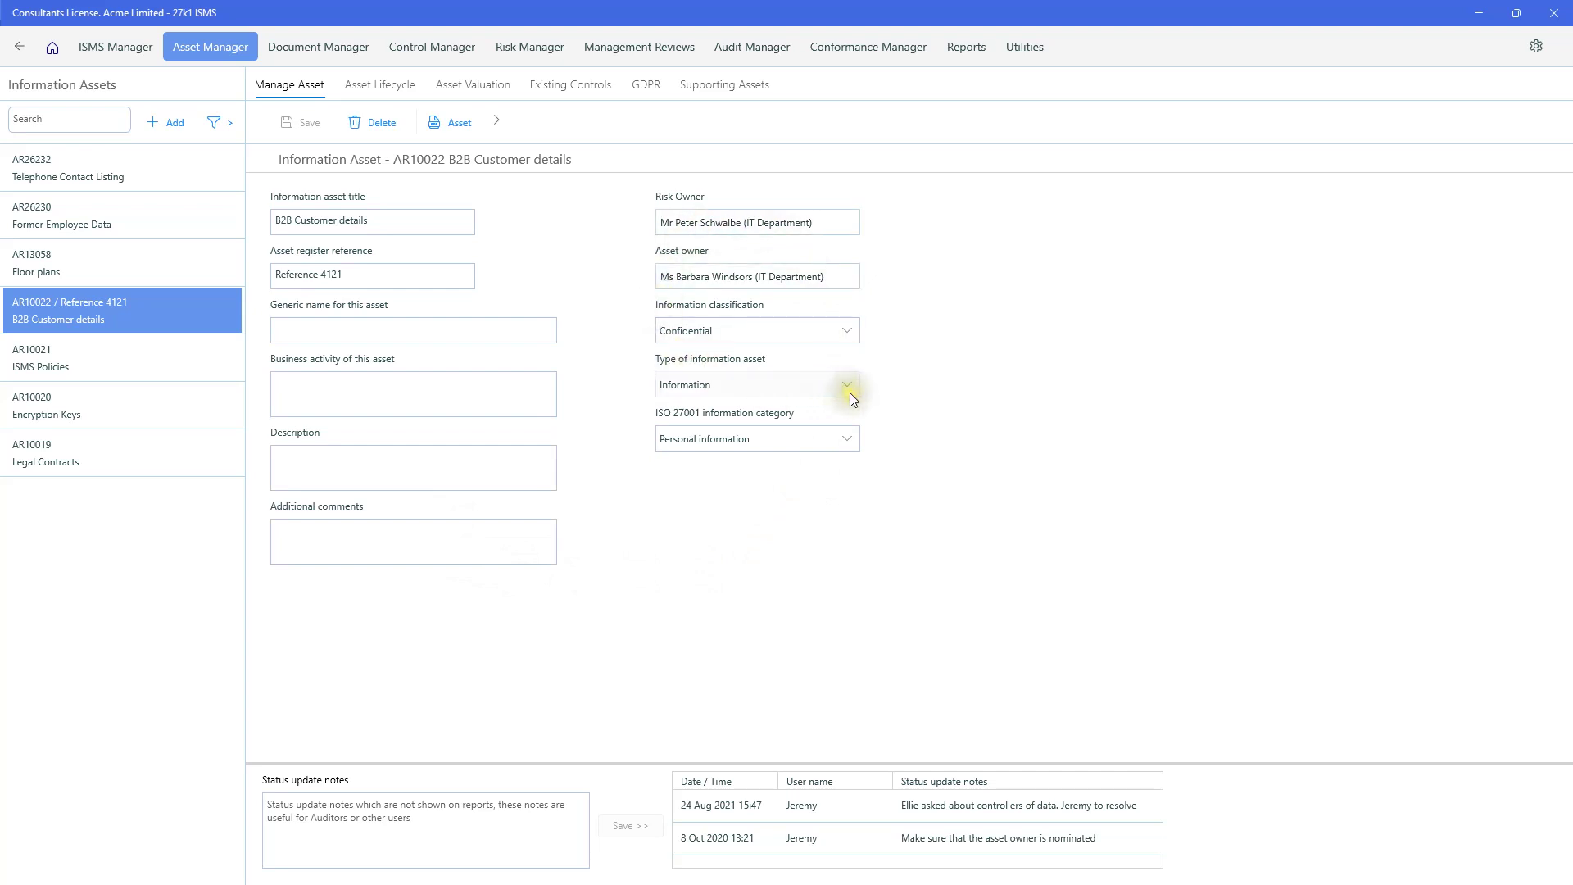
{"action": "left_click", "coordinate": [849, 328]}
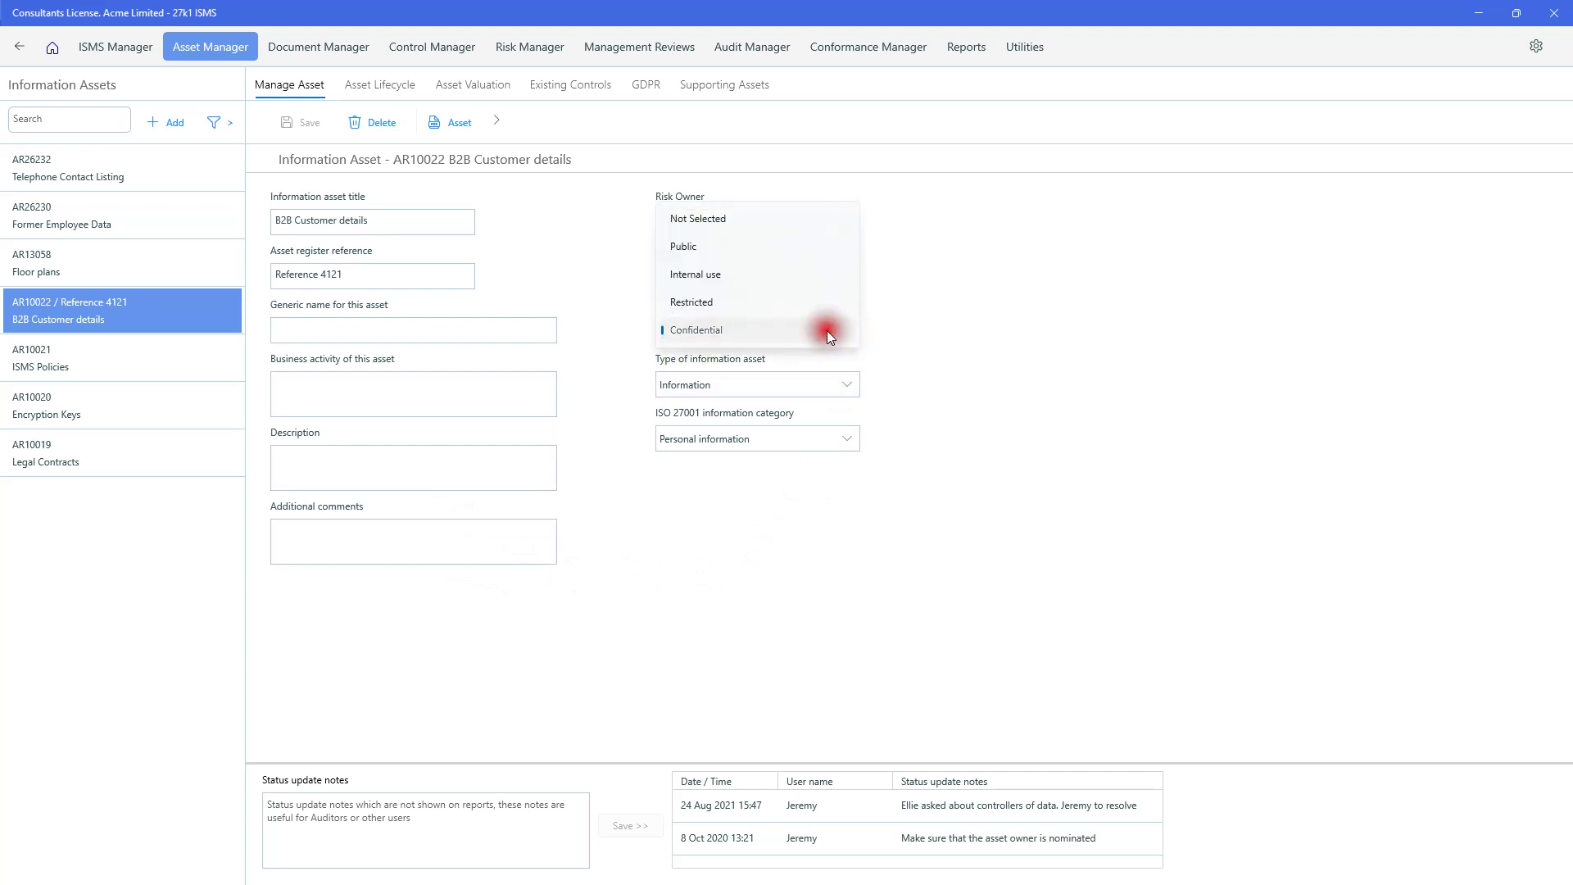
{"action": "left_click", "coordinate": [827, 331]}
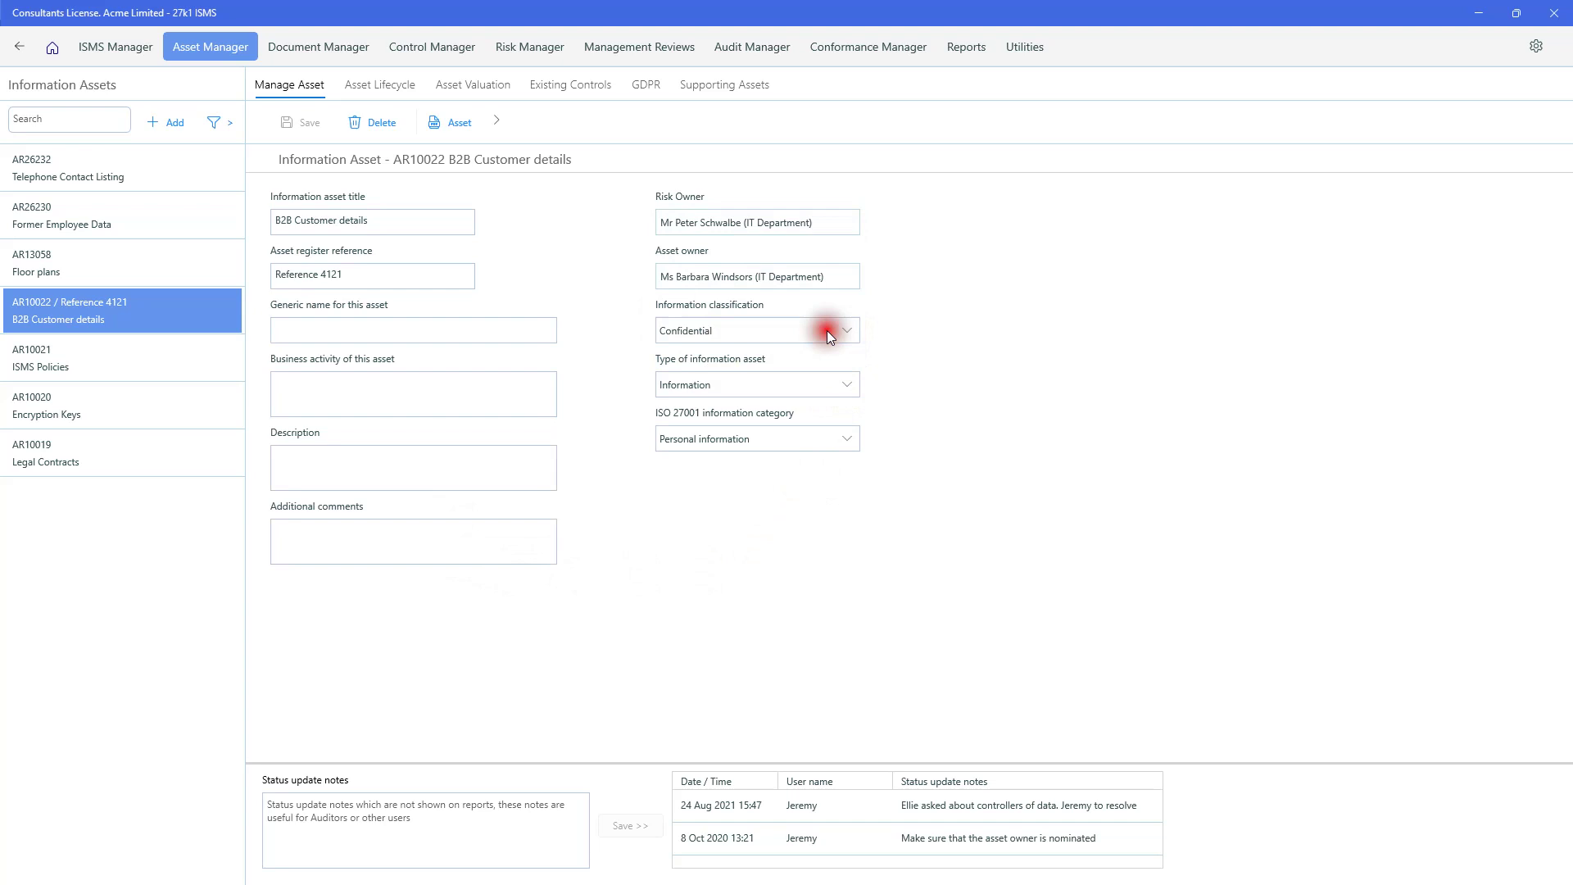
Try asset type Processes and Procedures, then restore Information and Personal information category
{"action": "left_click", "coordinate": [852, 387]}
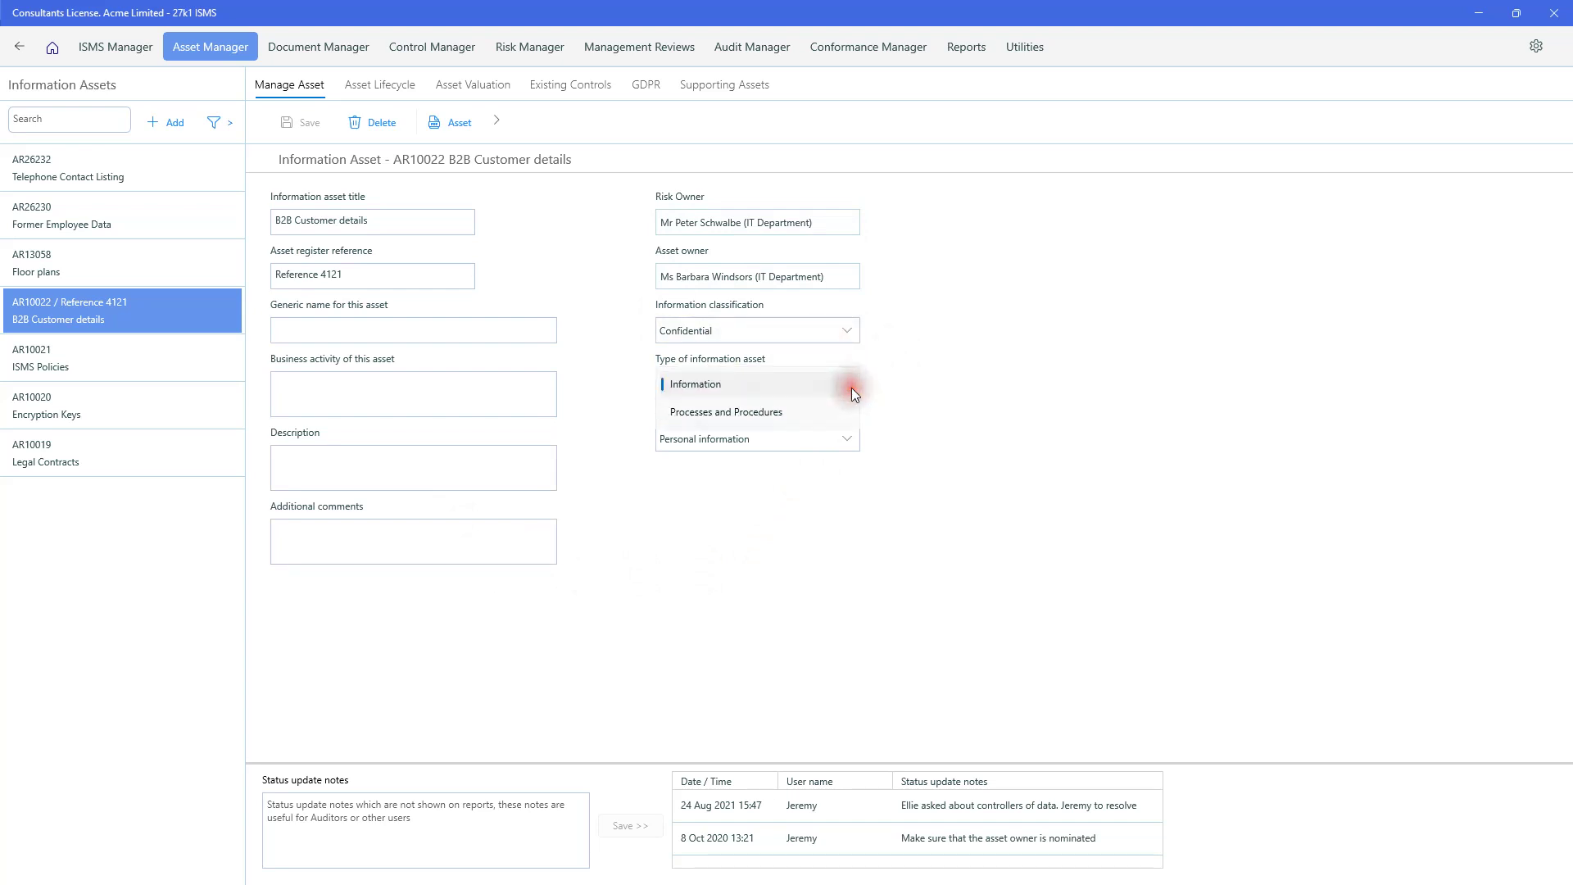
{"action": "left_click", "coordinate": [799, 417]}
{"action": "left_click", "coordinate": [845, 443]}
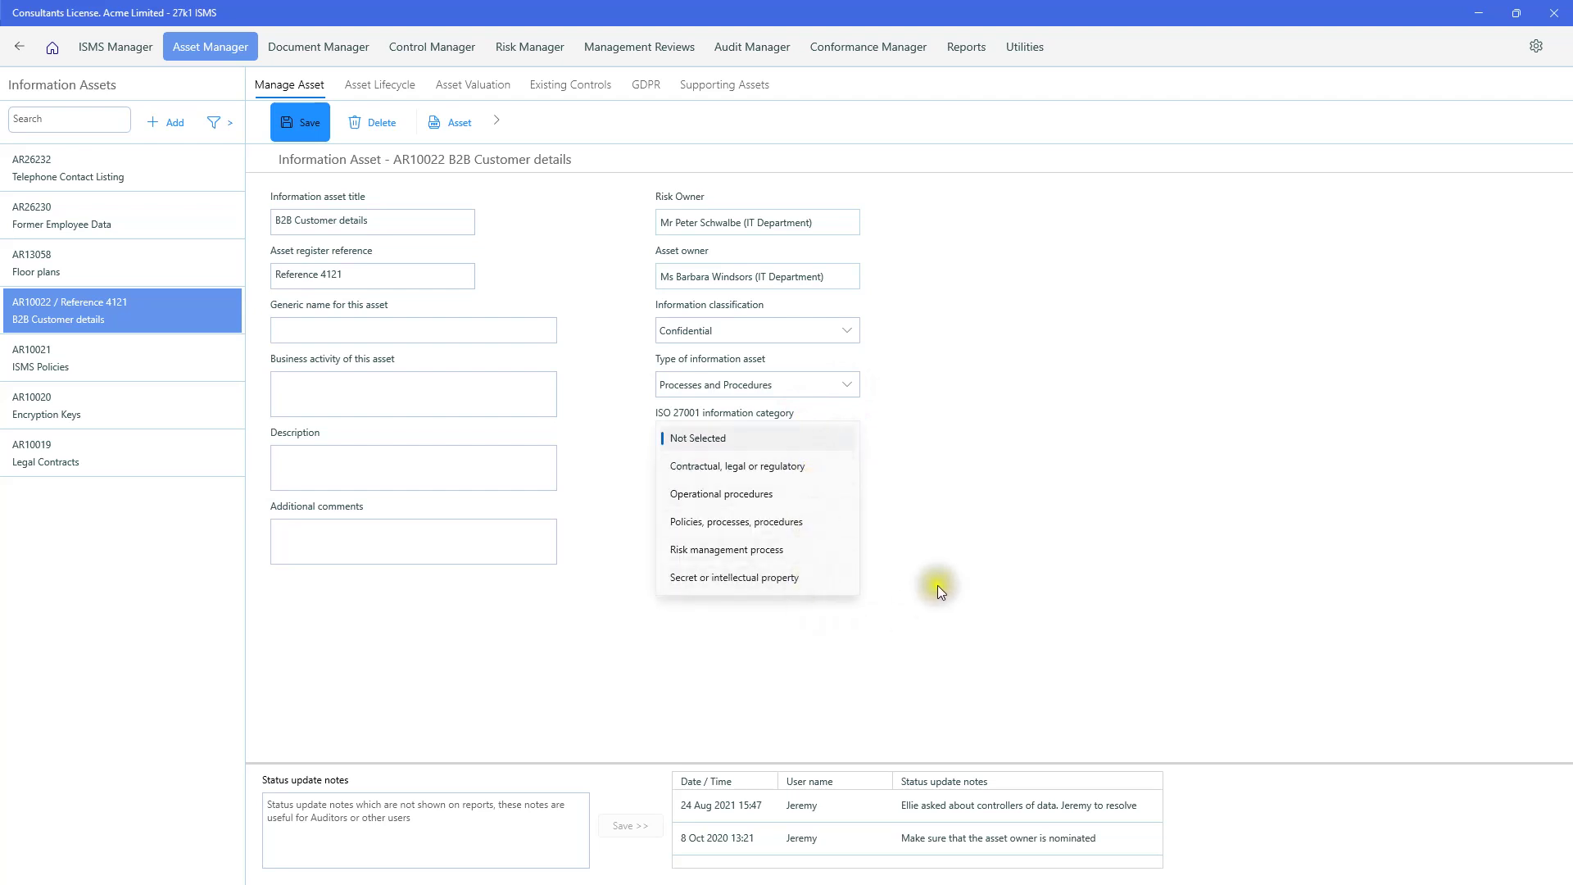
{"action": "left_click", "coordinate": [931, 557]}
{"action": "left_click", "coordinate": [841, 385]}
{"action": "left_click", "coordinate": [778, 360]}
{"action": "left_click", "coordinate": [852, 444]}
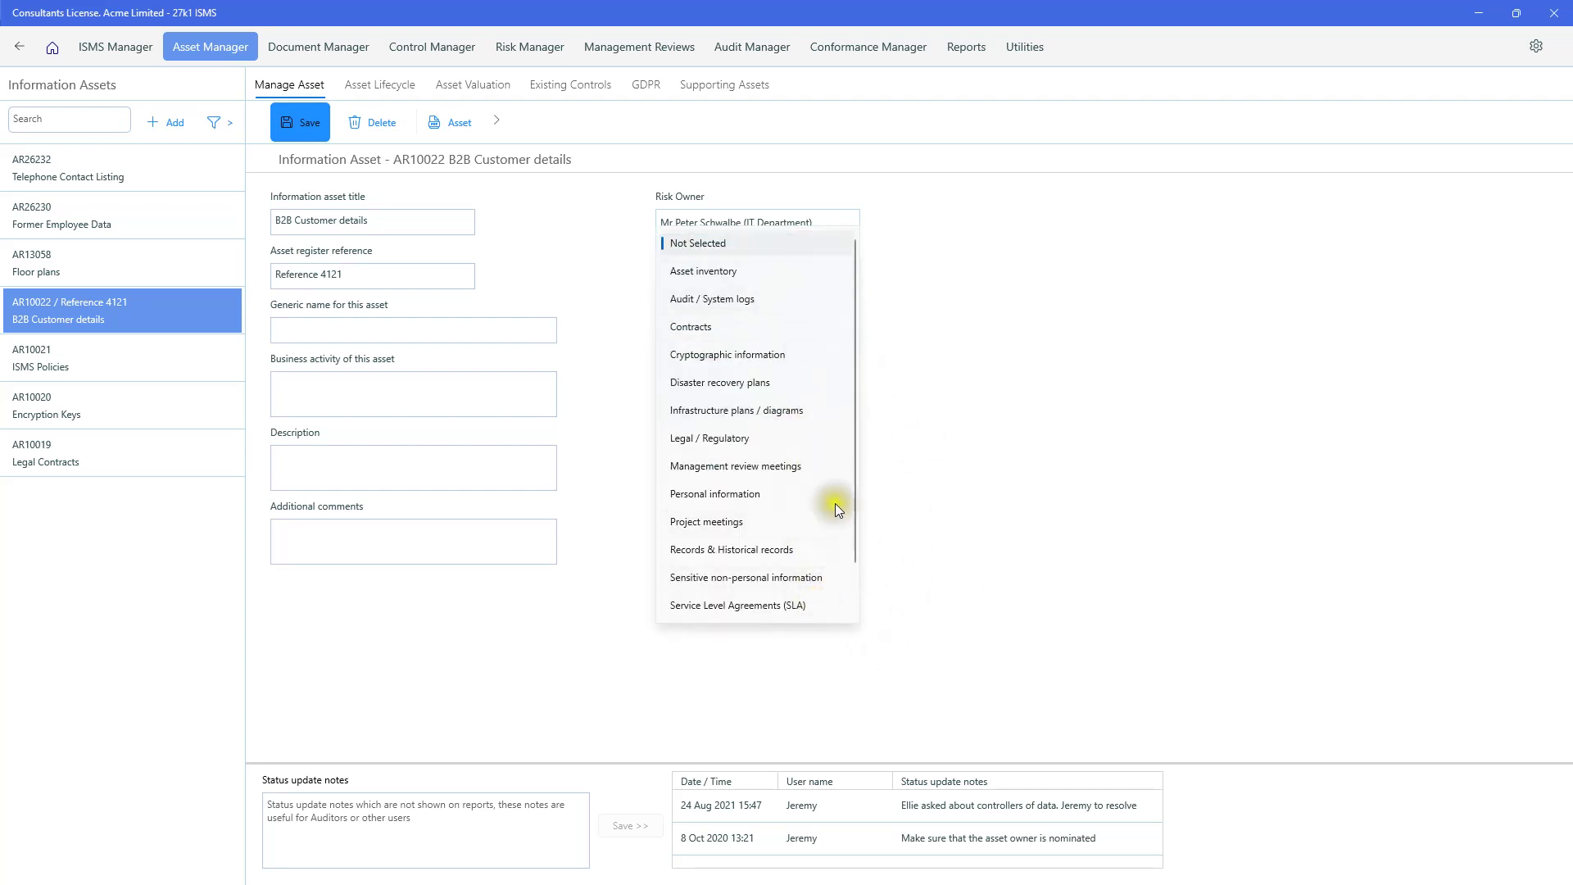
{"action": "left_click", "coordinate": [760, 495]}
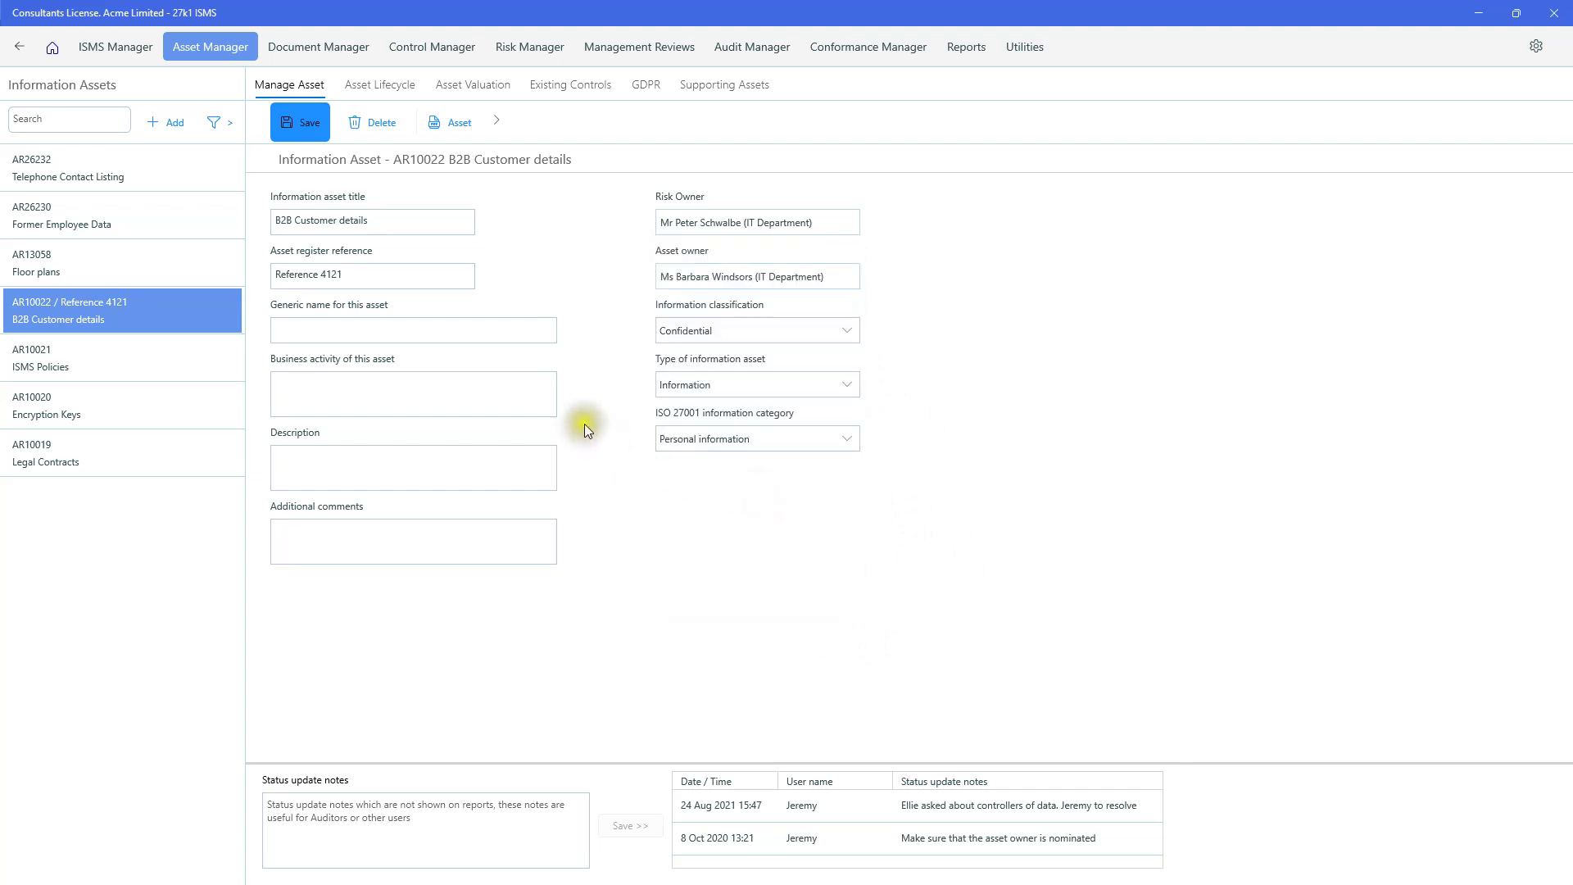
Review B2B Customer details' lifecycle and valuation pages, ending on its empty Existing controls page
{"action": "left_click", "coordinate": [382, 81]}
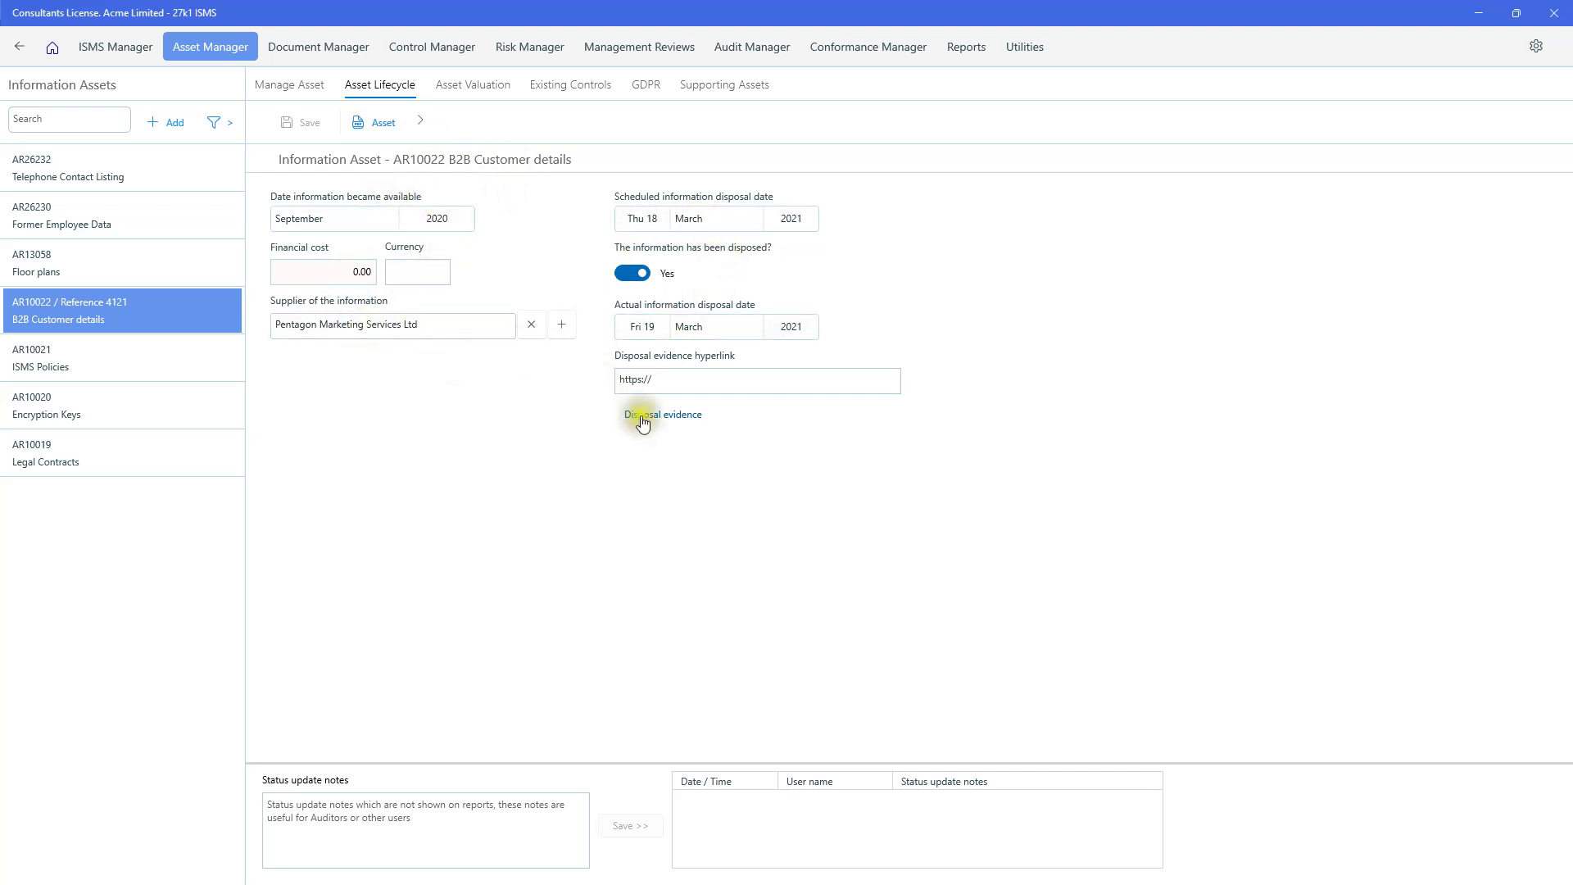
{"action": "left_click", "coordinate": [678, 379]}
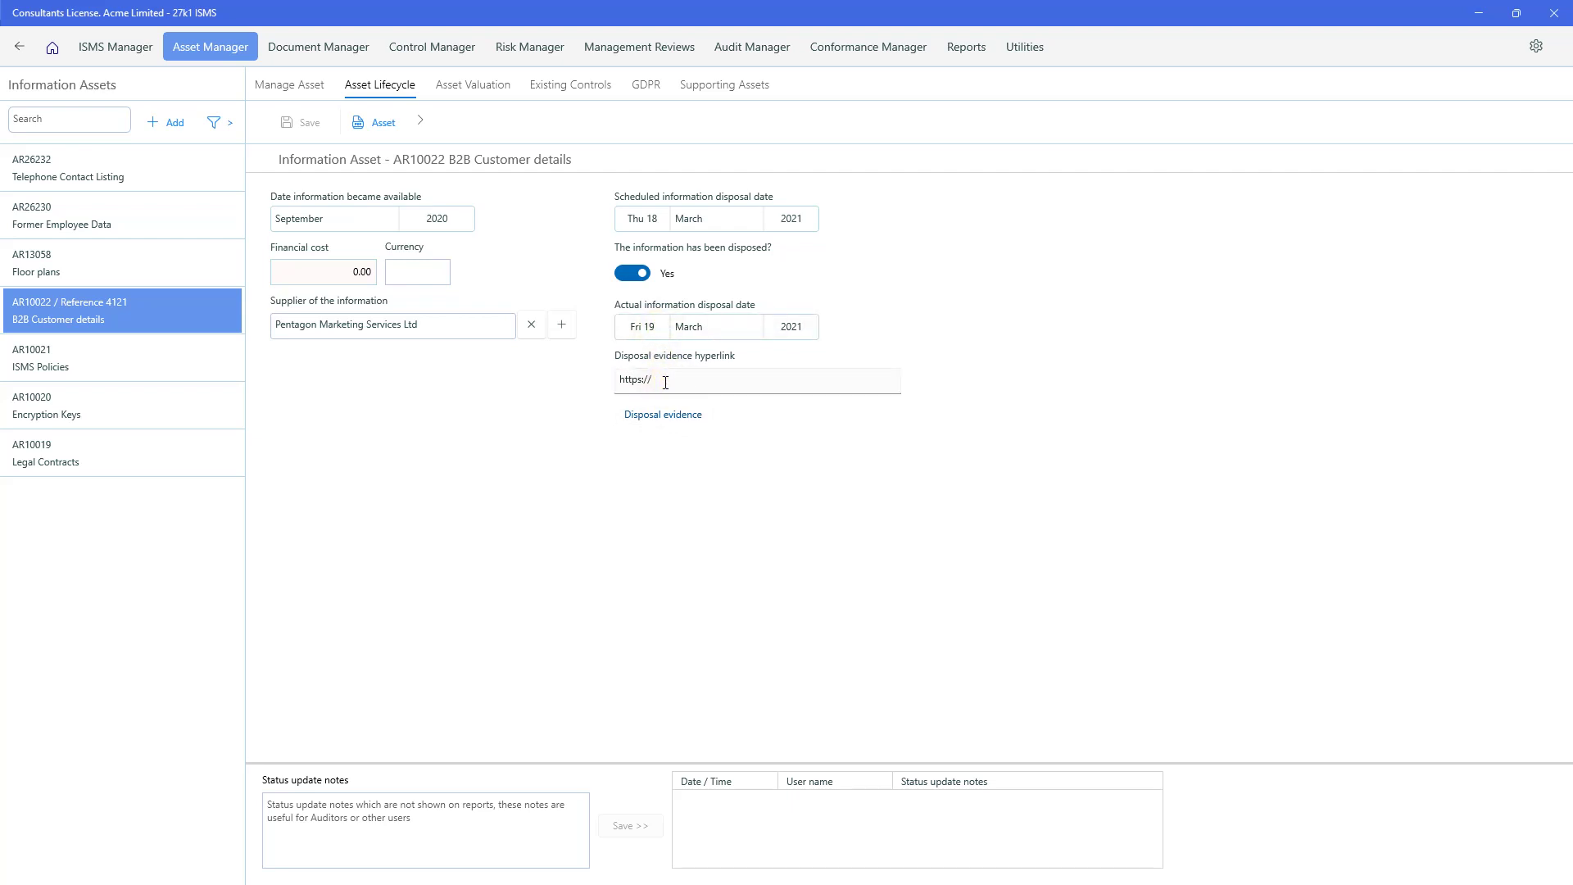
{"action": "left_click", "coordinate": [472, 86]}
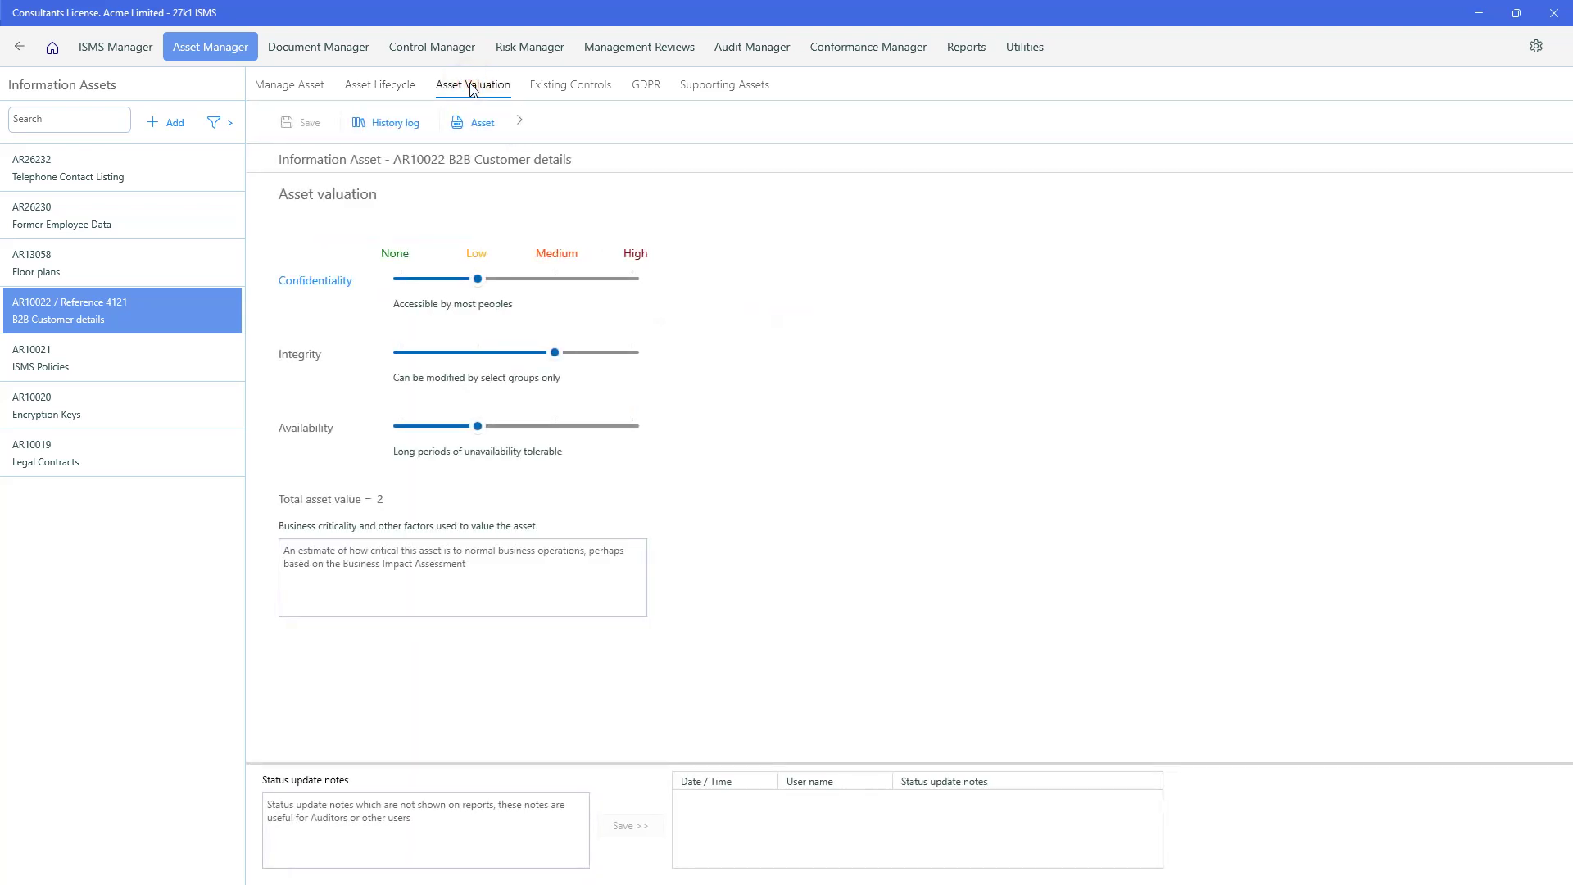
{"action": "left_click", "coordinate": [559, 86]}
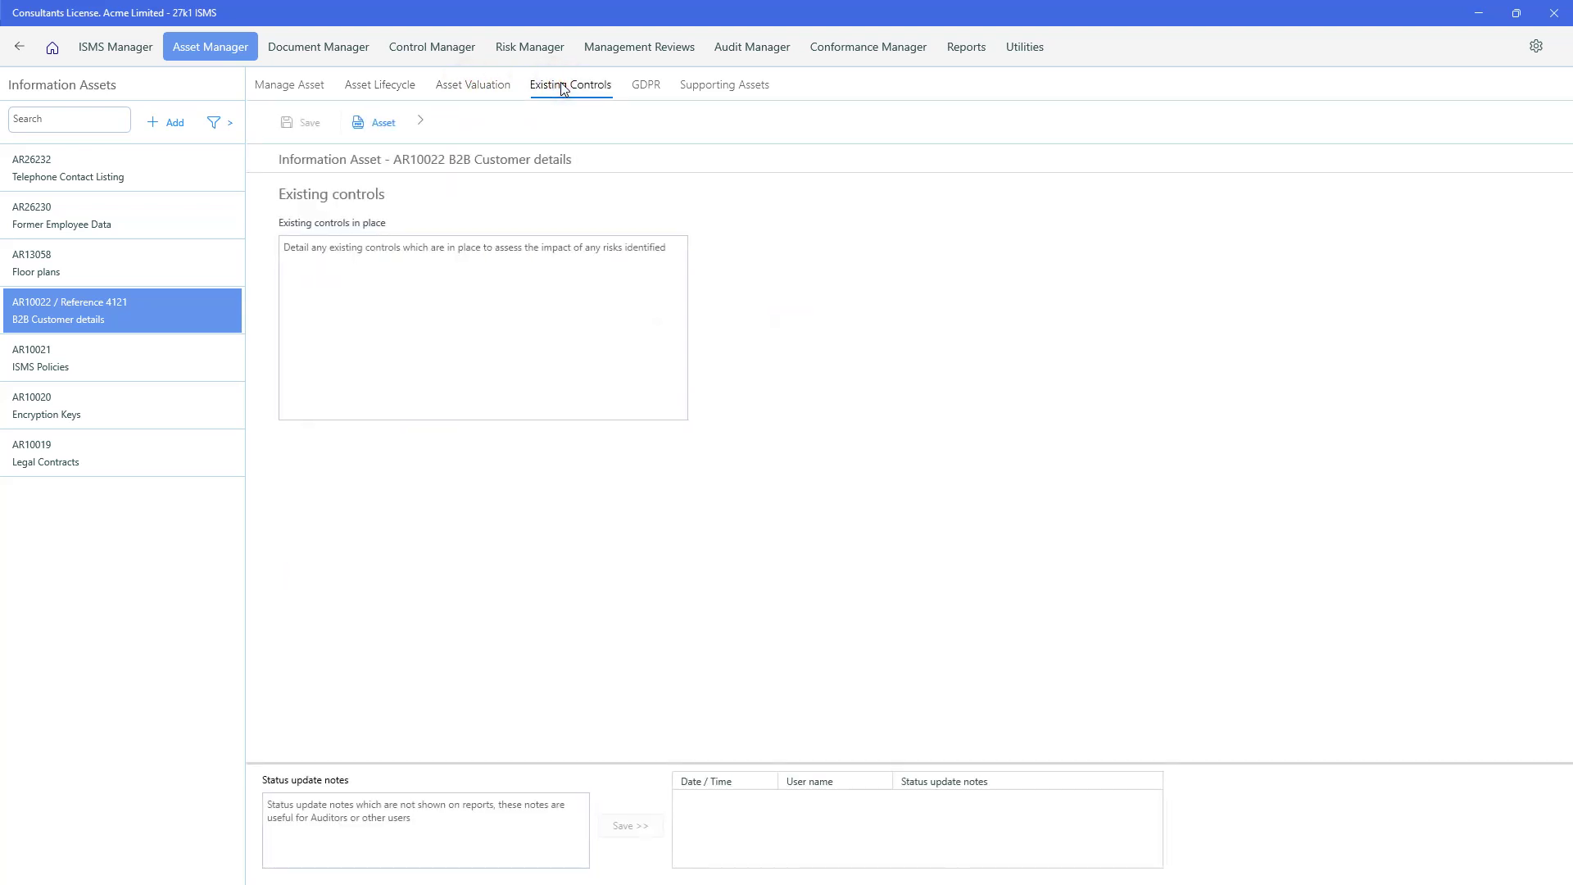
Show B2B Customer details' GDPR page with United Kingdom region and 5 years 6 months retention
{"action": "left_click", "coordinate": [646, 88]}
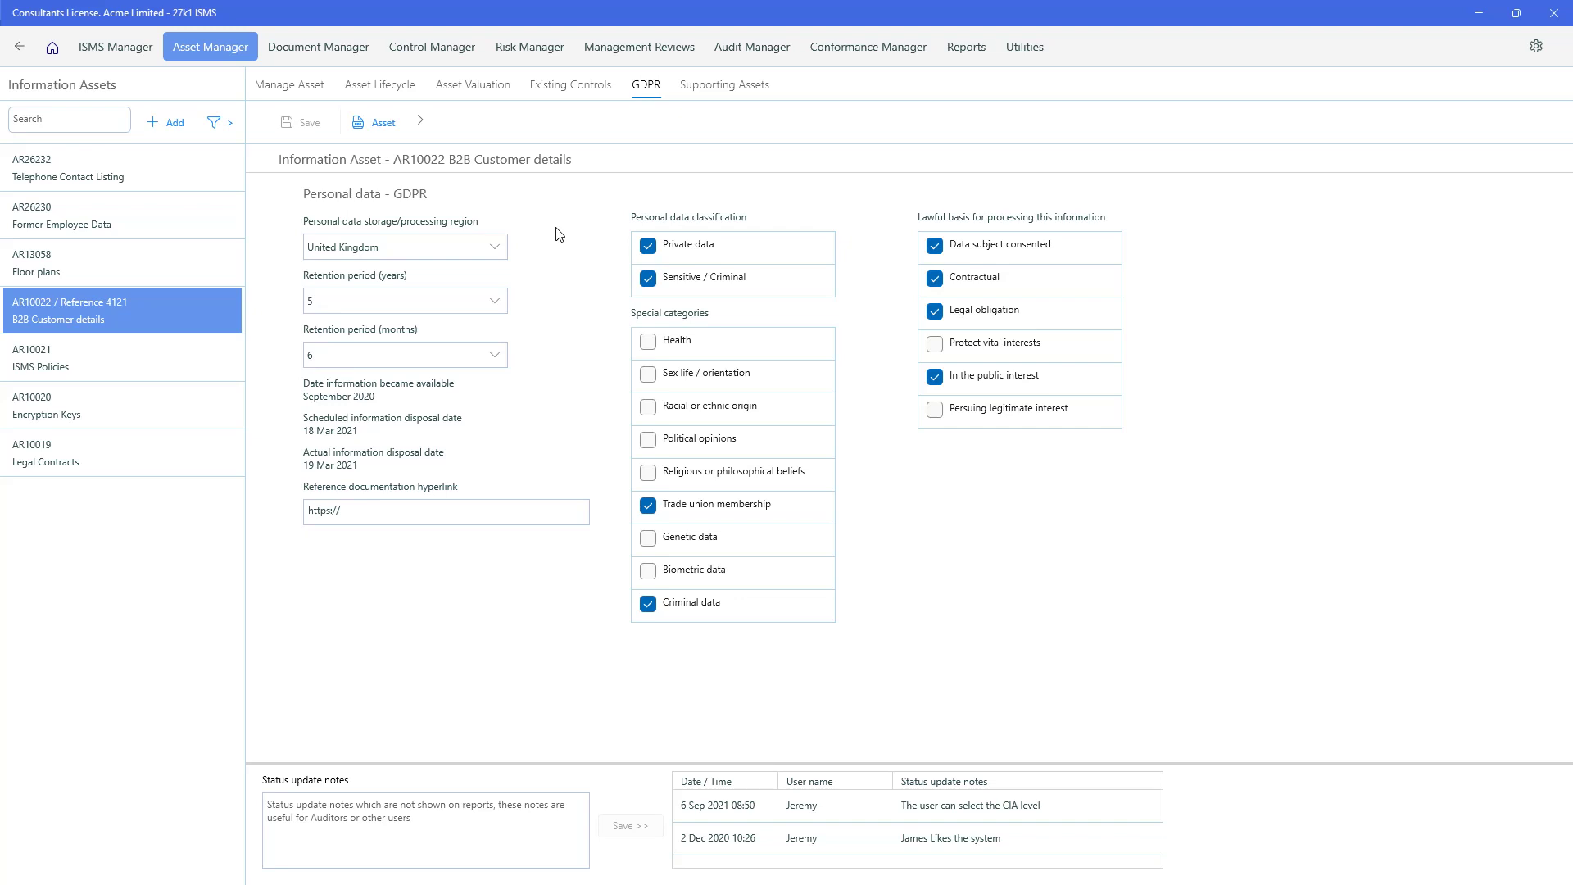
Keep United Kingdom as processing region and retention at 5 years 6 months
{"action": "left_click", "coordinate": [493, 249]}
{"action": "left_click", "coordinate": [493, 250]}
{"action": "left_click", "coordinate": [556, 262]}
{"action": "left_click", "coordinate": [498, 303]}
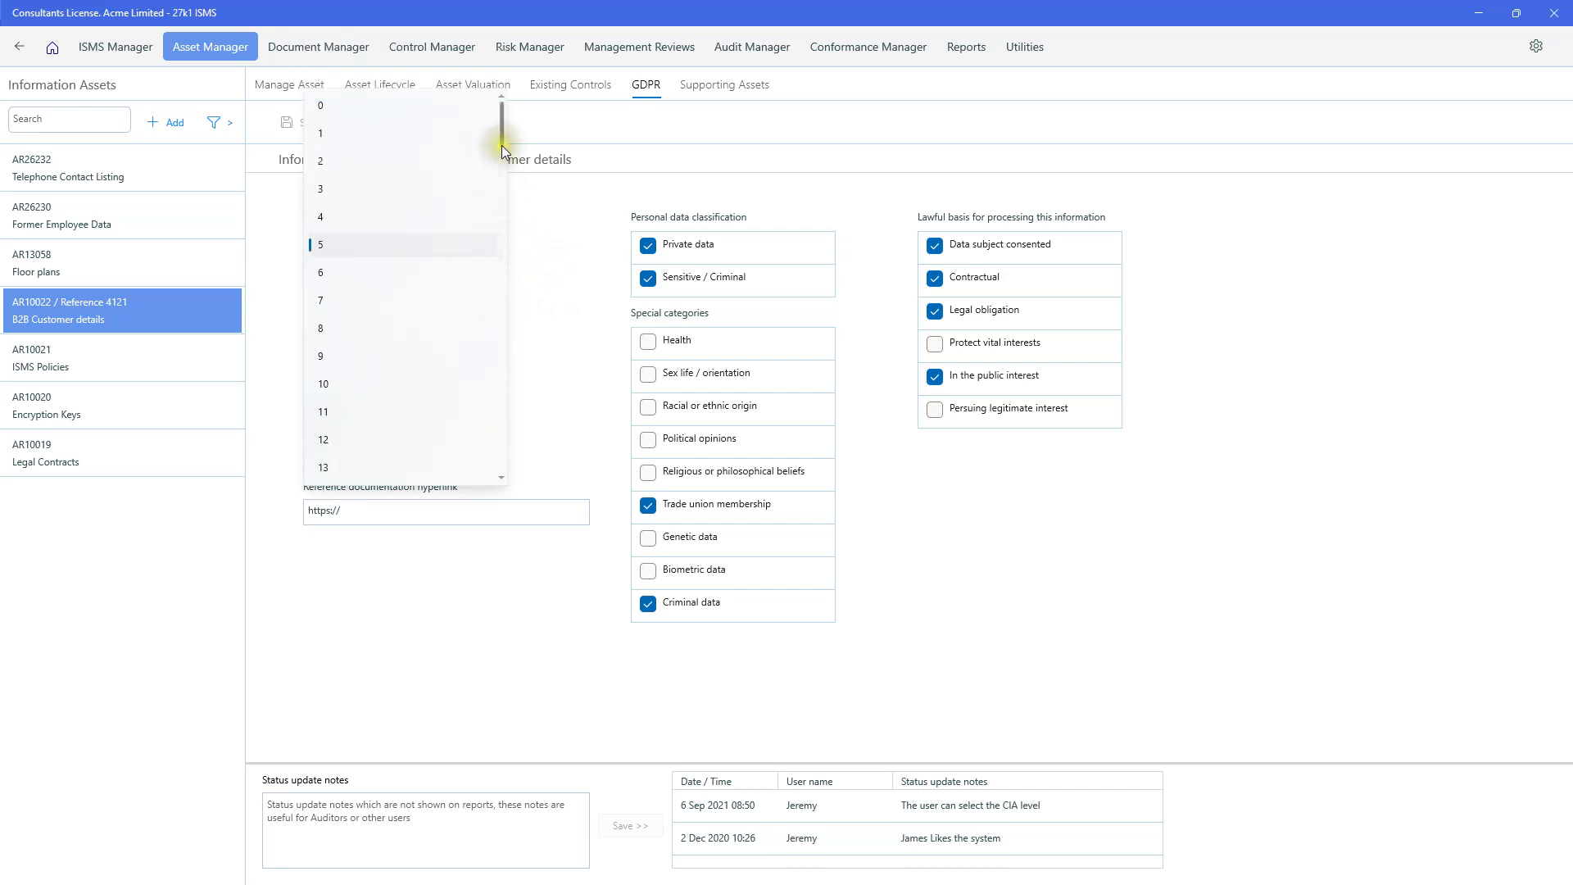
{"action": "left_click_drag", "start_coordinate": [502, 145], "coordinate": [530, 472]}
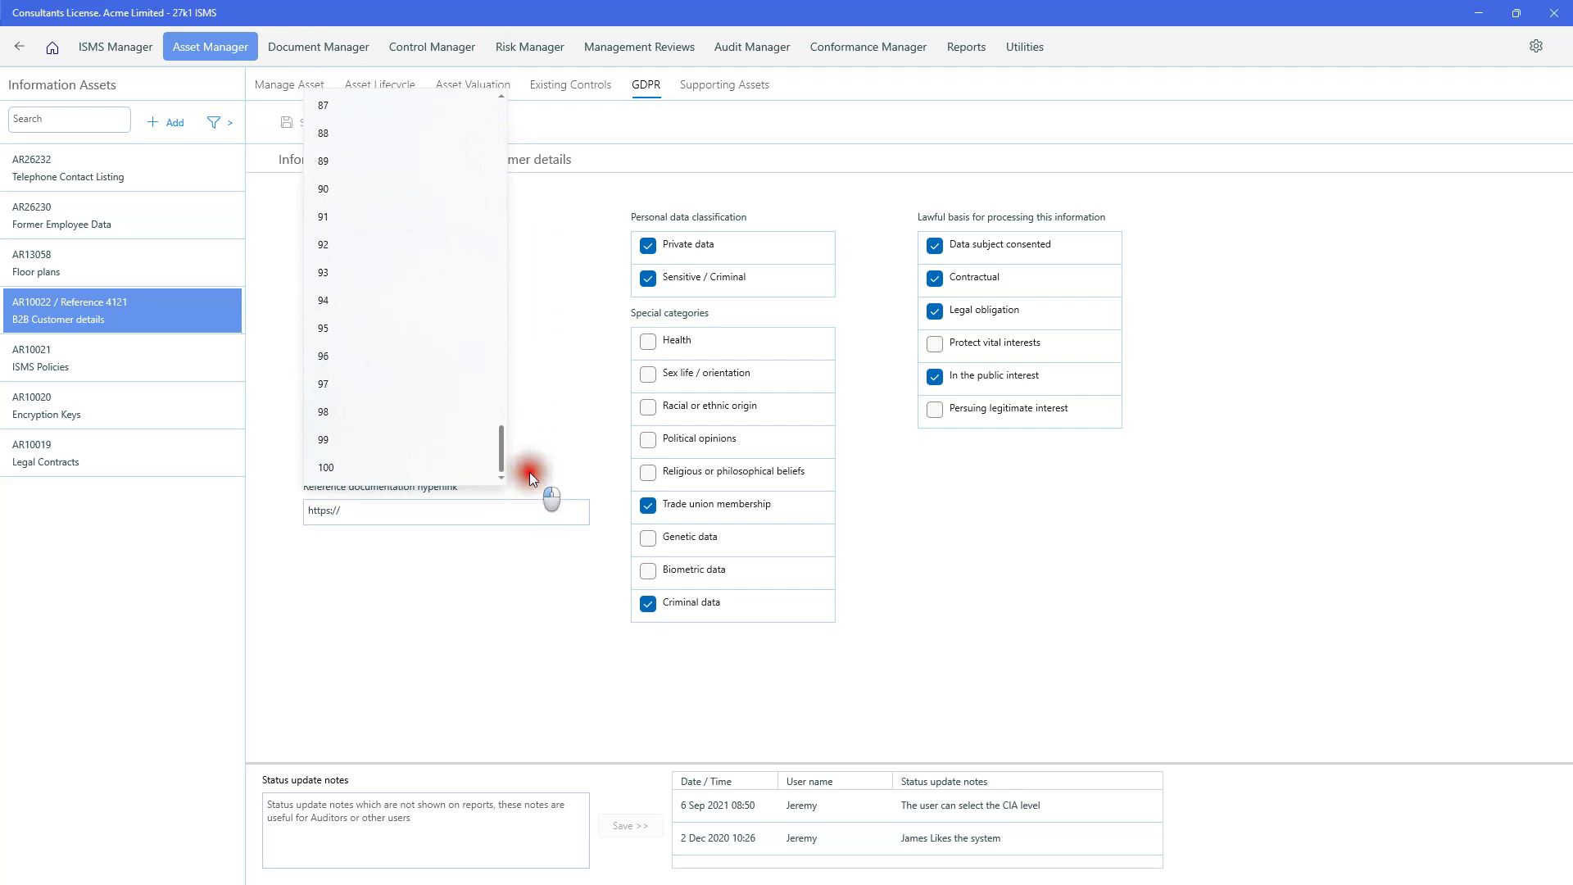
{"action": "left_click", "coordinate": [546, 424]}
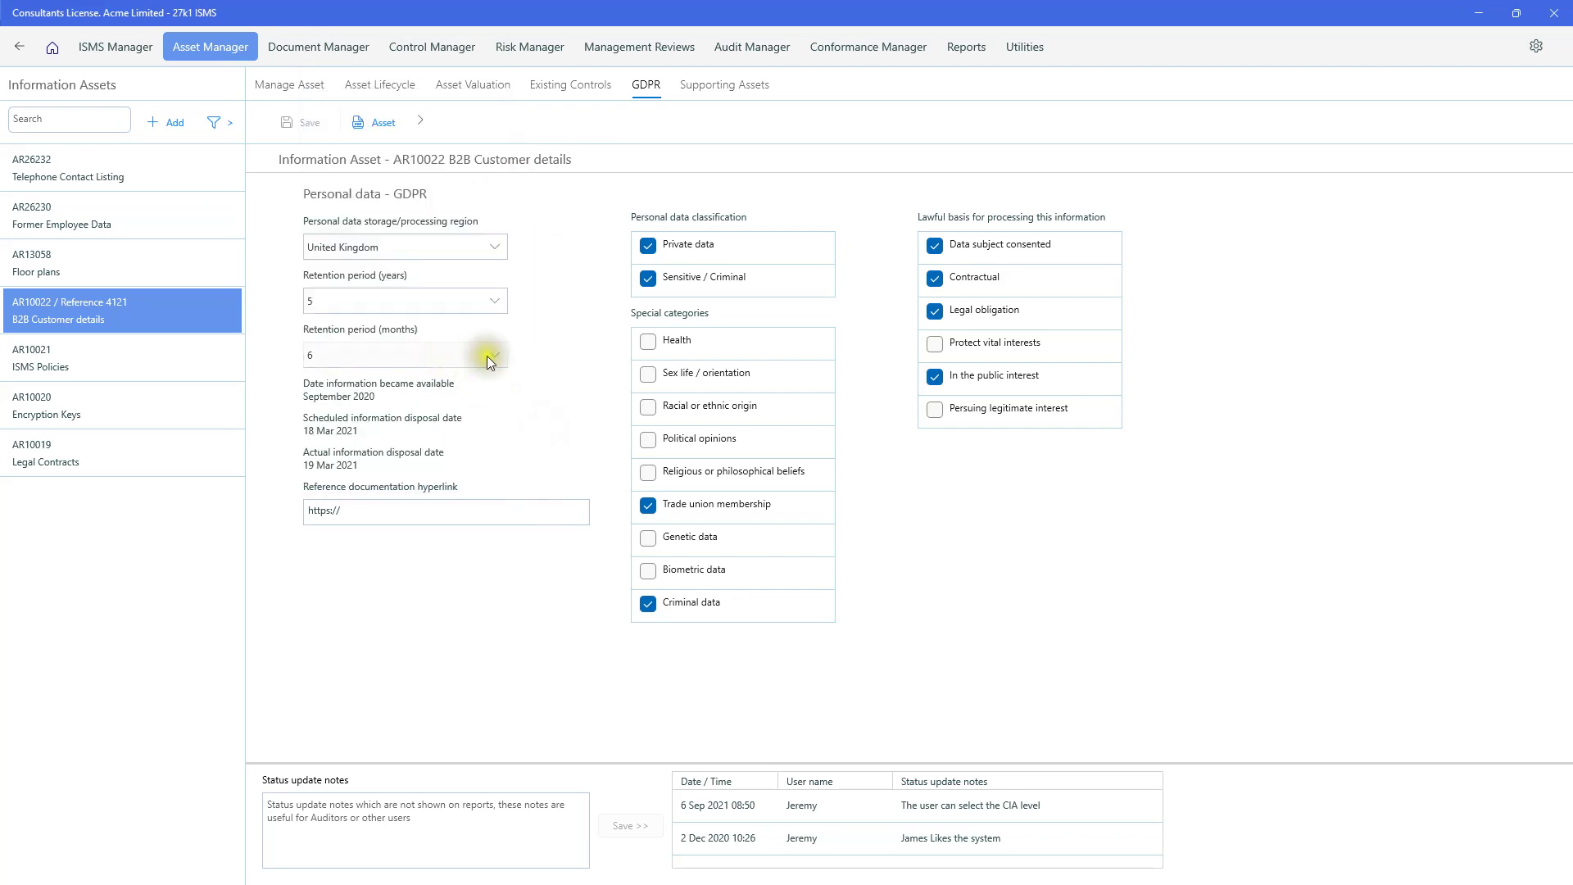
{"action": "left_click", "coordinate": [487, 355]}
{"action": "left_click", "coordinate": [554, 368]}
Check the reference documentation link and tick Health as a special category
{"action": "left_click", "coordinate": [413, 505]}
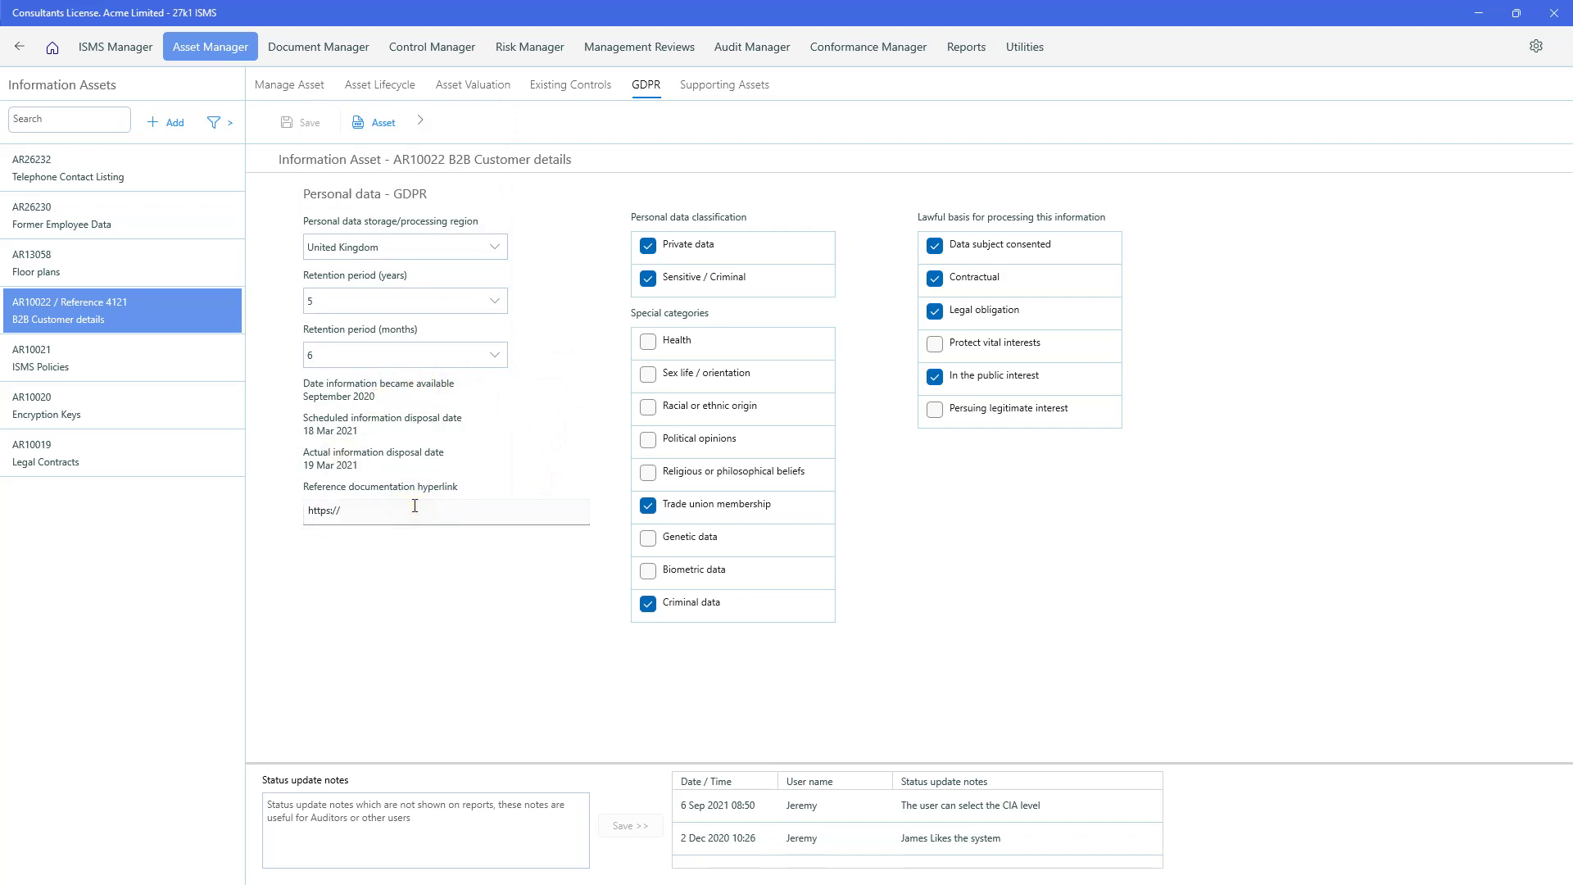
{"action": "left_click", "coordinate": [570, 420]}
{"action": "left_click", "coordinate": [644, 347]}
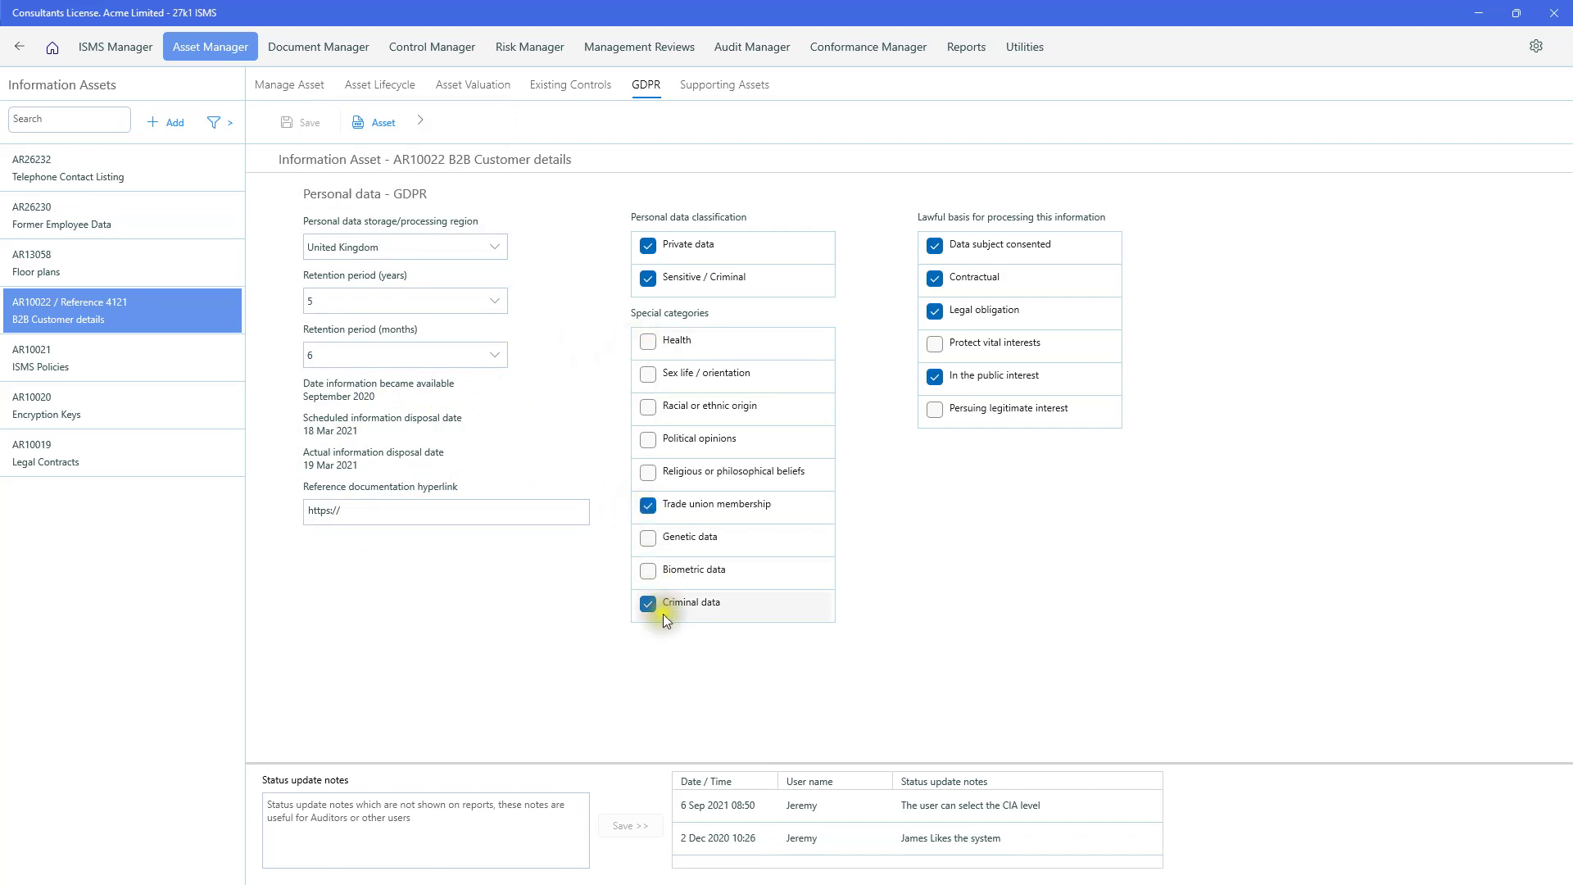
Re-tick Private data and Sensitive / Criminal, add the Health special category, and save
{"action": "left_click", "coordinate": [642, 280]}
{"action": "left_click", "coordinate": [649, 245]}
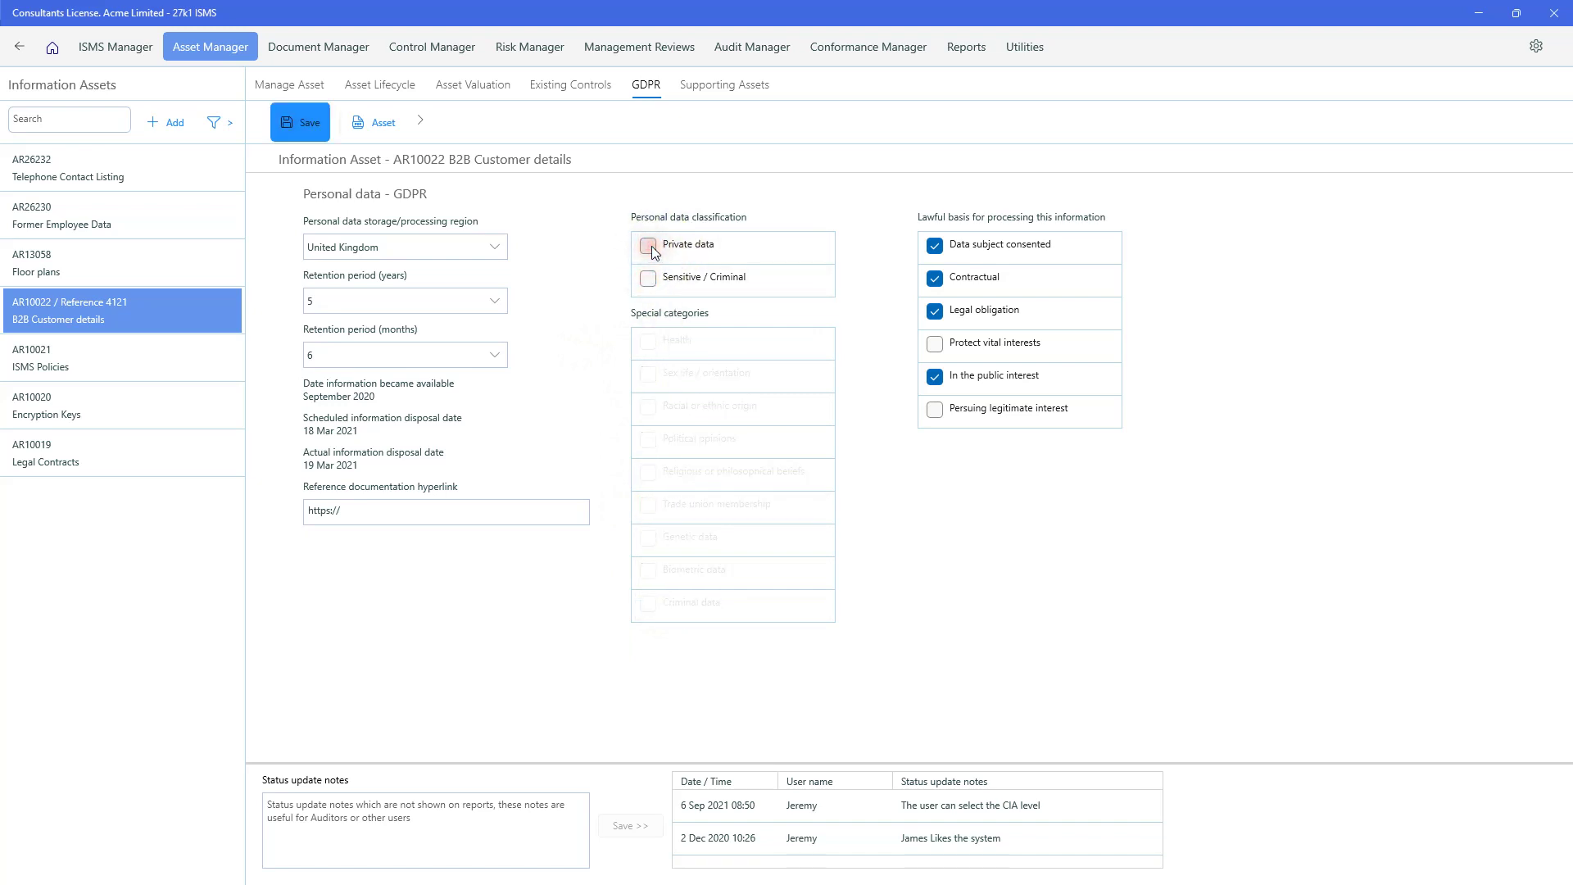
{"action": "left_click", "coordinate": [652, 247]}
{"action": "left_click", "coordinate": [652, 276]}
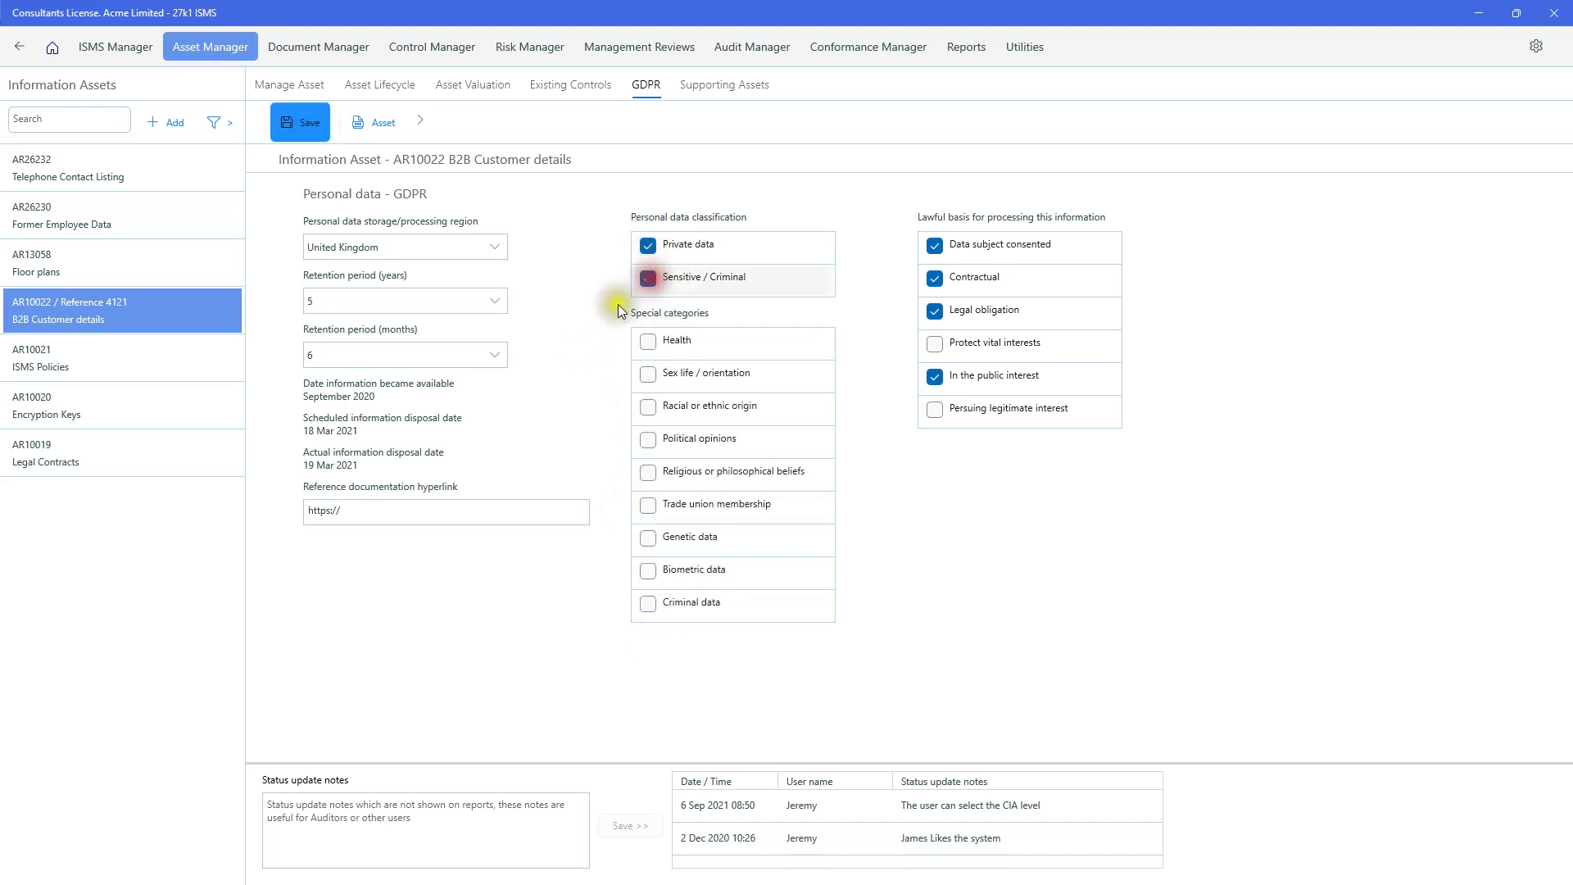
{"action": "left_click", "coordinate": [653, 343]}
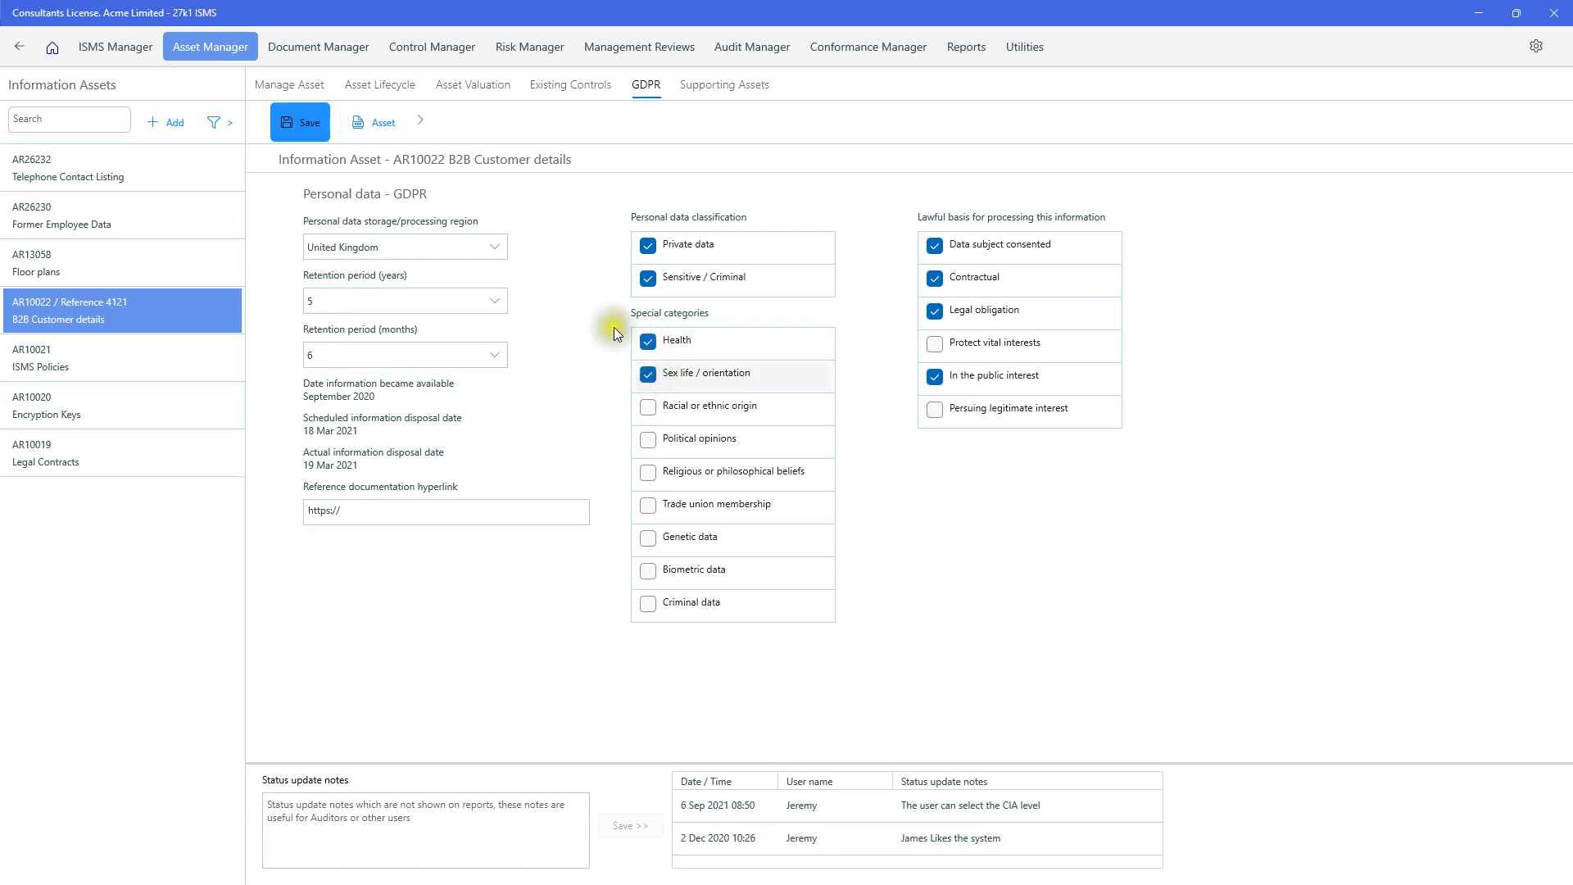
{"action": "left_click", "coordinate": [314, 122]}
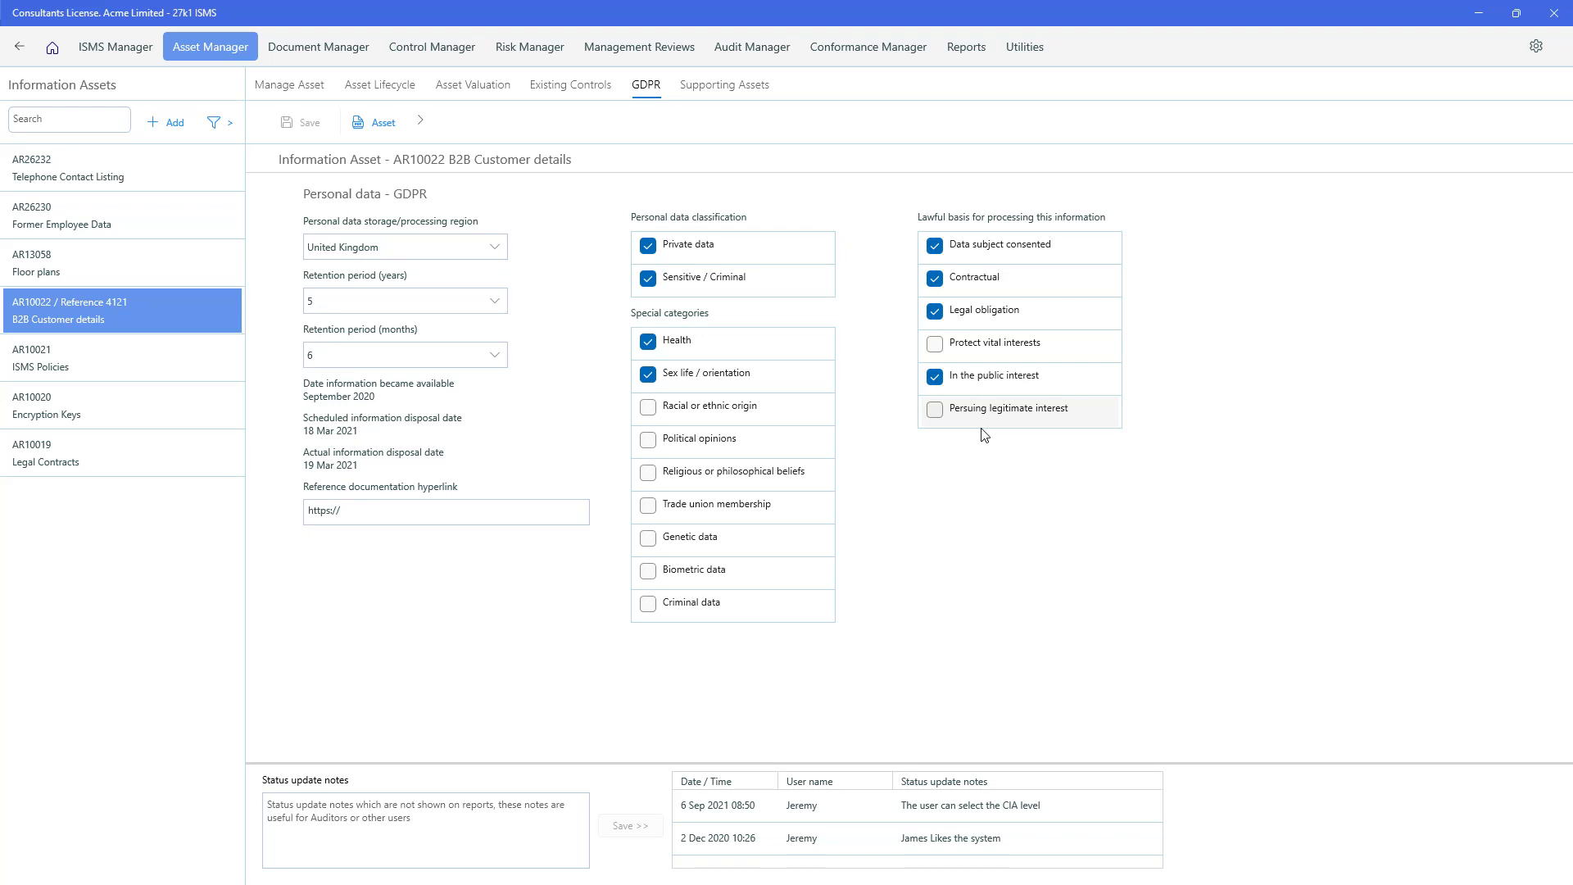
{"action": "left_click", "coordinate": [741, 86]}
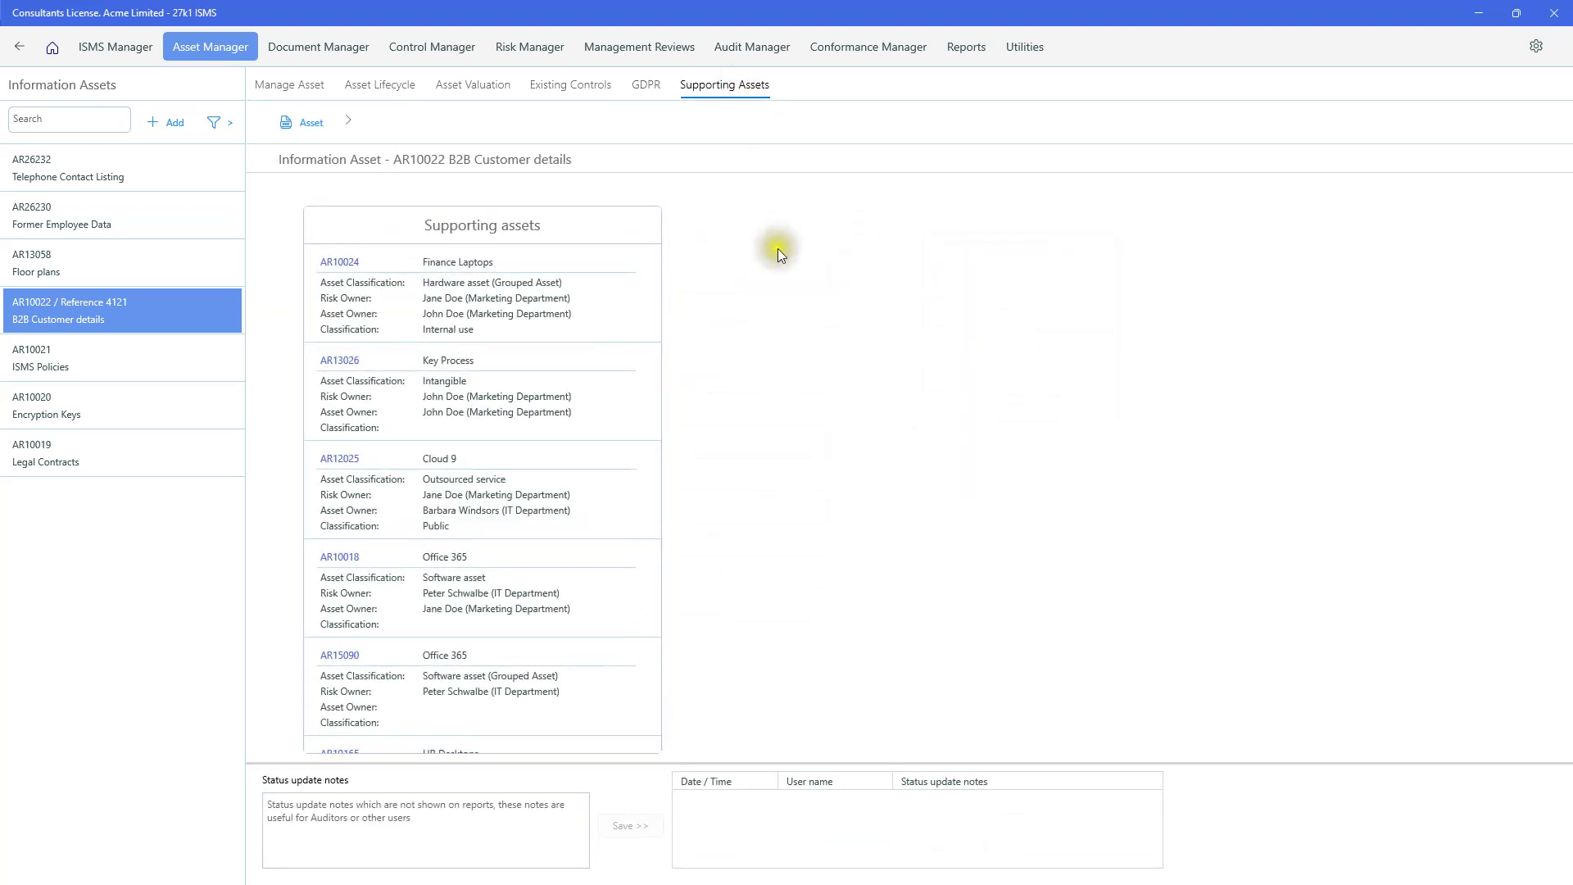
{"action": "left_click", "coordinate": [644, 85]}
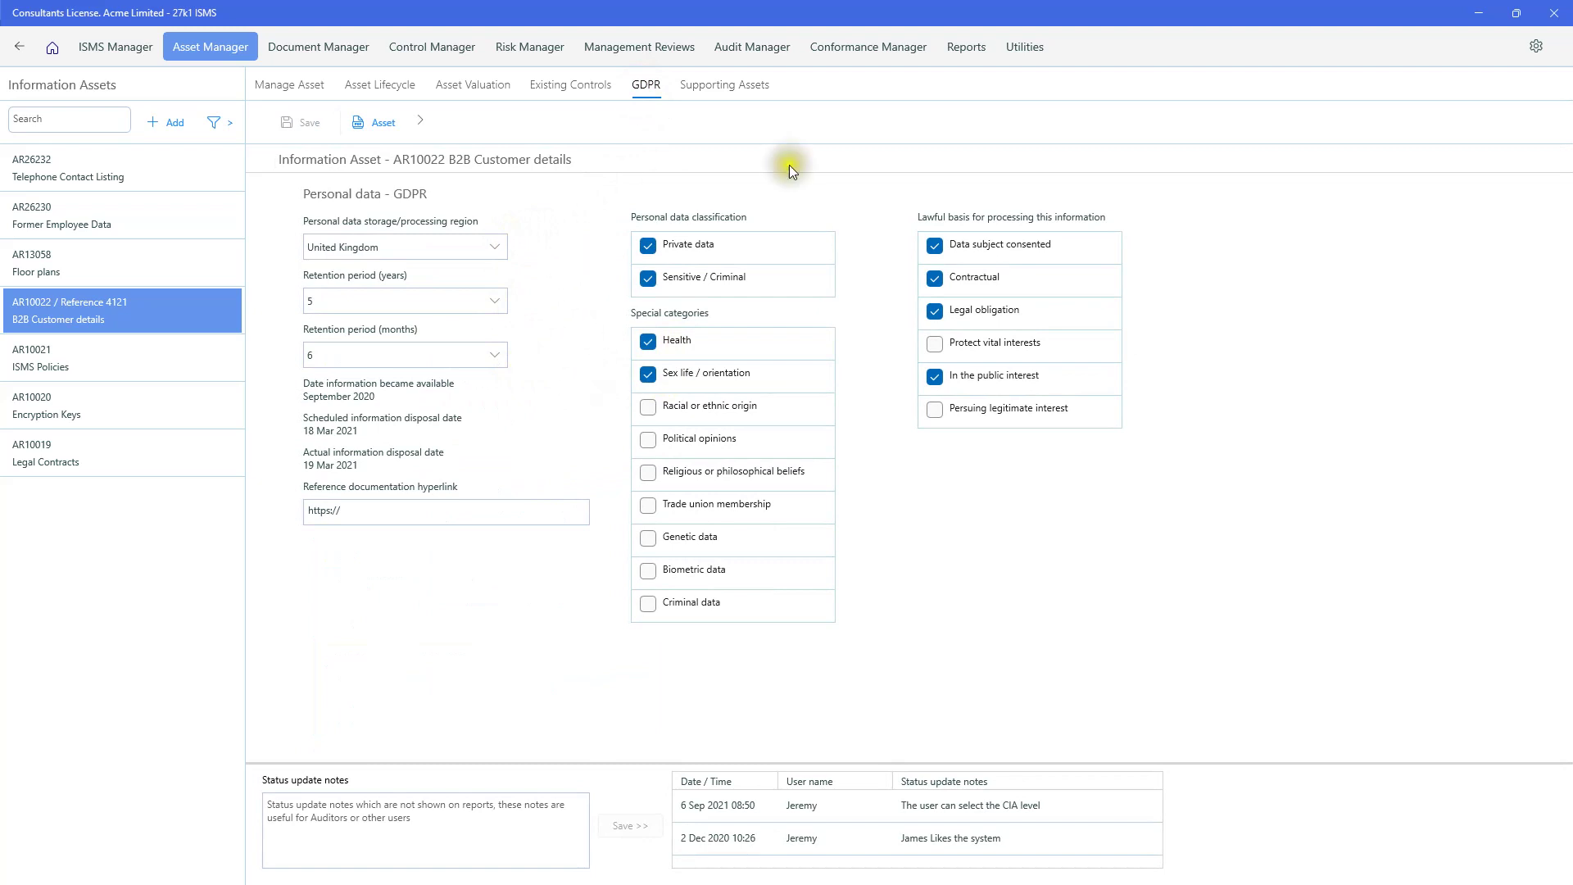
Open the GDPR personal data report via Reports, Asset Manager Reports and Information Assets
{"action": "left_click", "coordinate": [965, 51]}
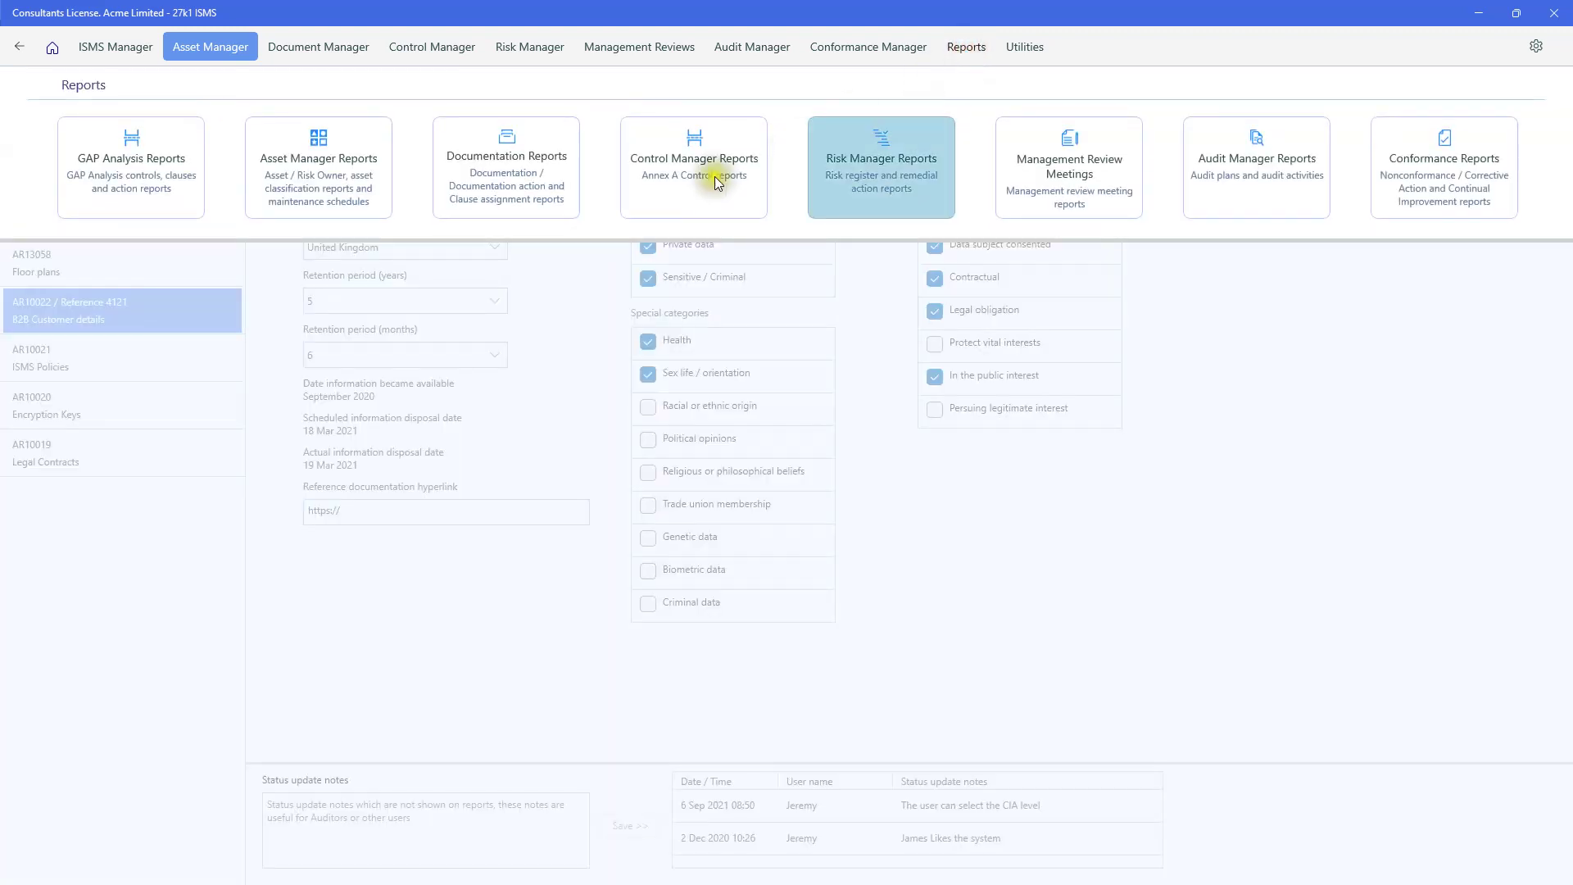
{"action": "left_click", "coordinate": [328, 167]}
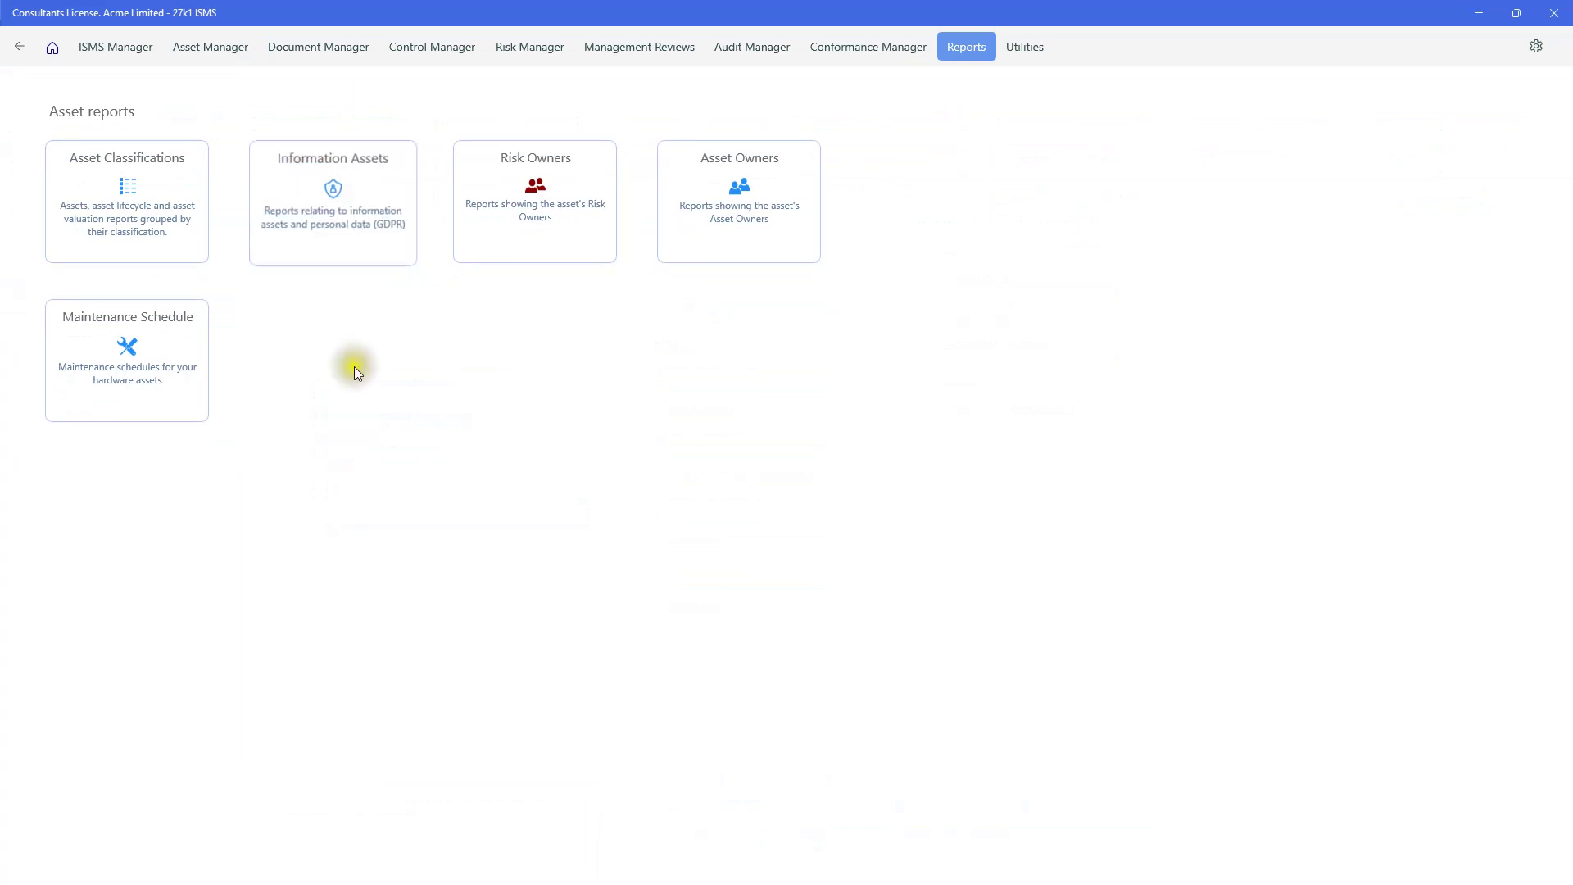
{"action": "left_click", "coordinate": [339, 190]}
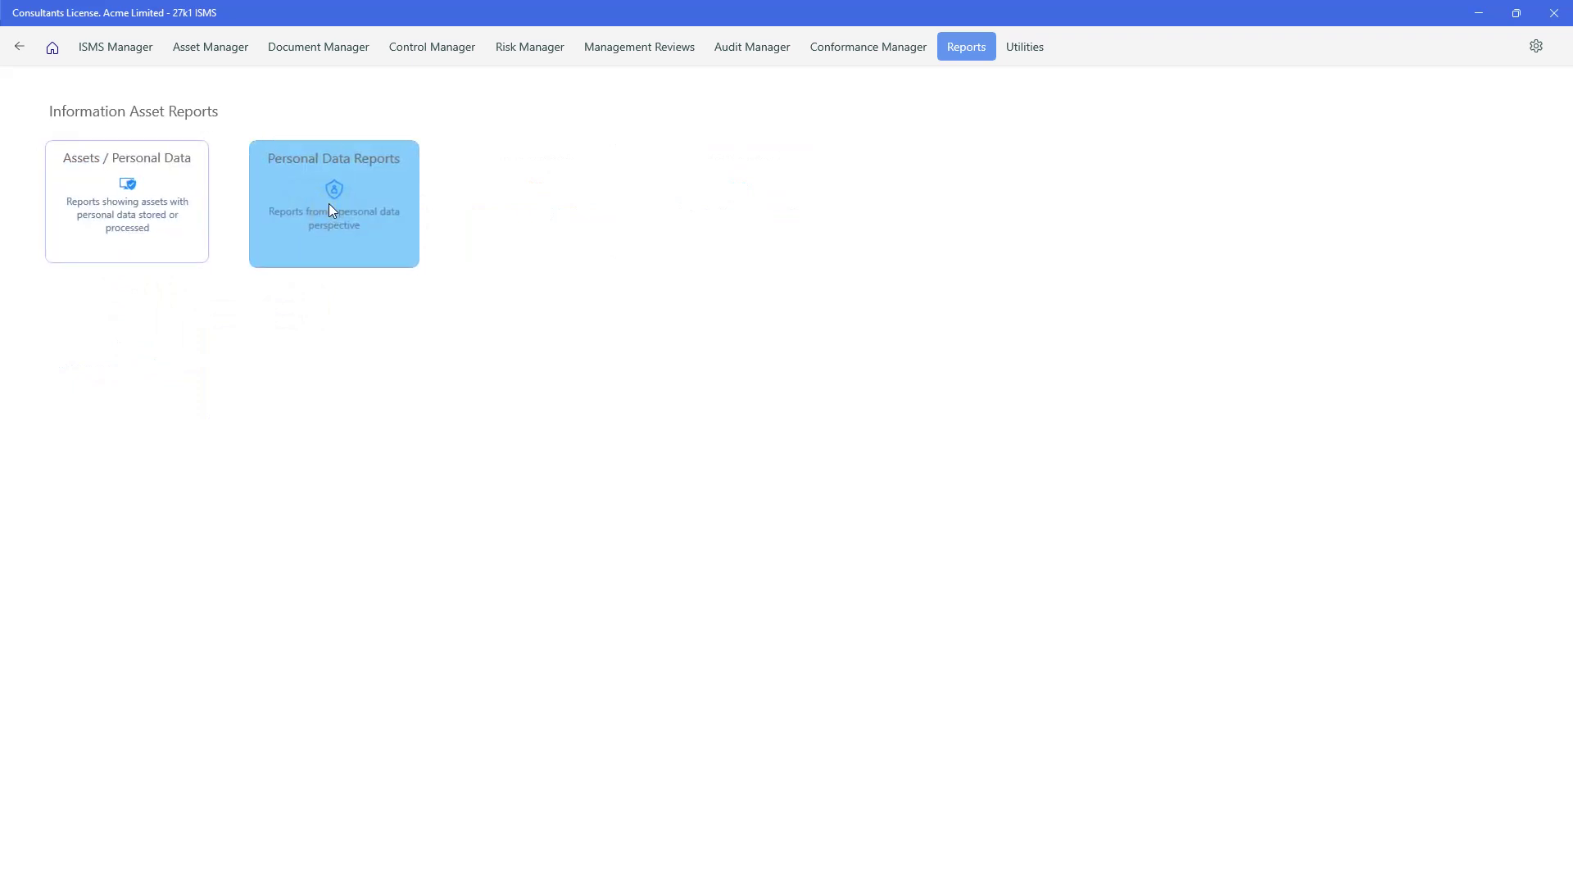
{"action": "left_click", "coordinate": [129, 198]}
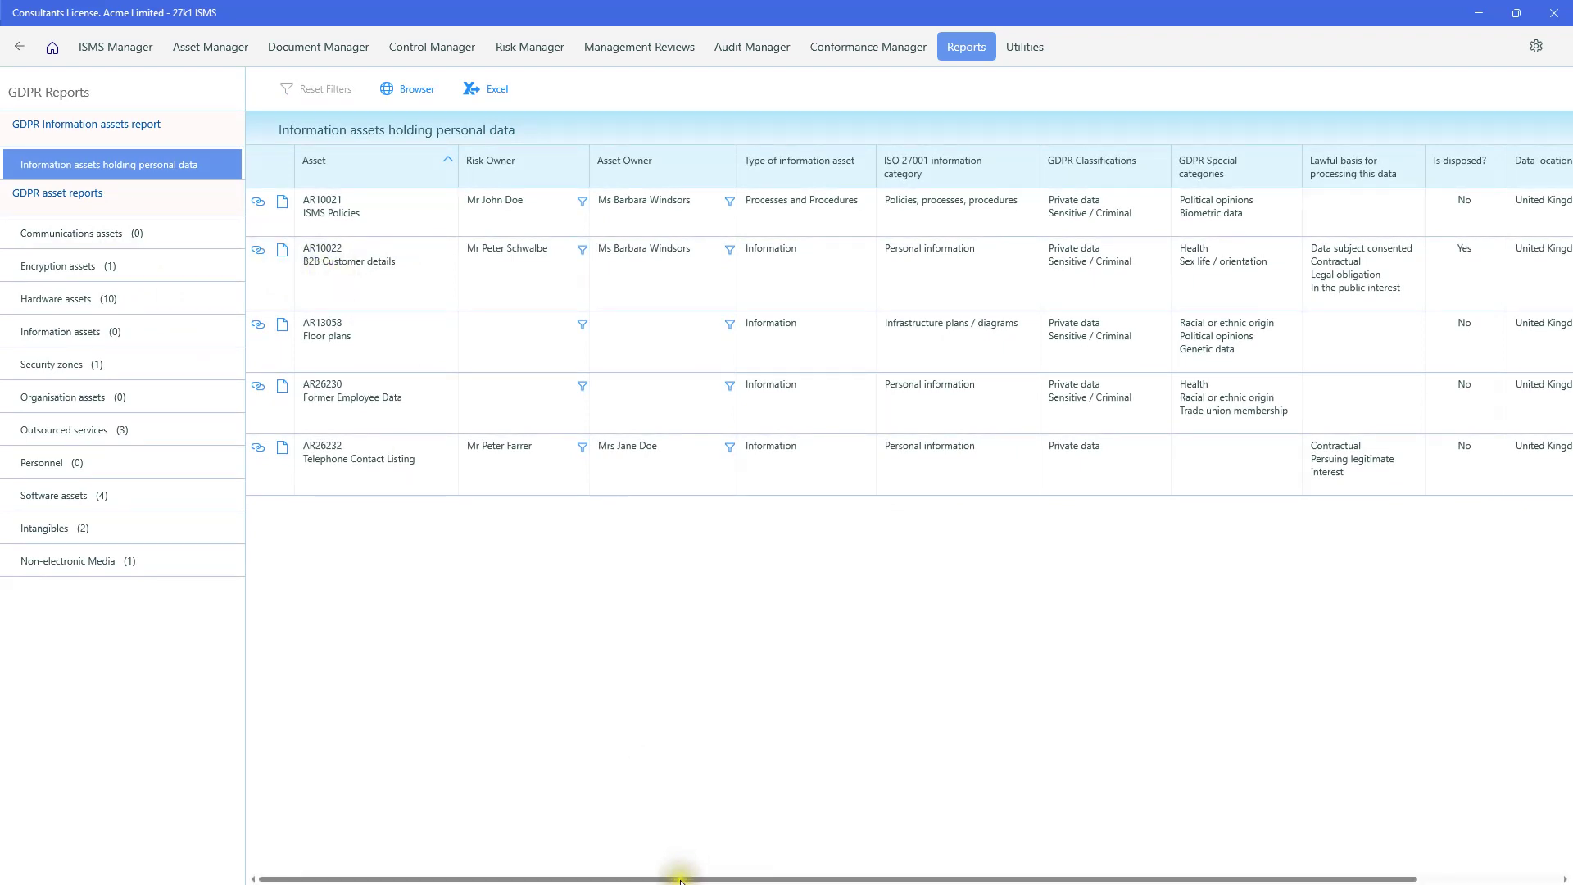
{"action": "left_click_drag", "start_coordinate": [686, 877], "coordinate": [959, 878]}
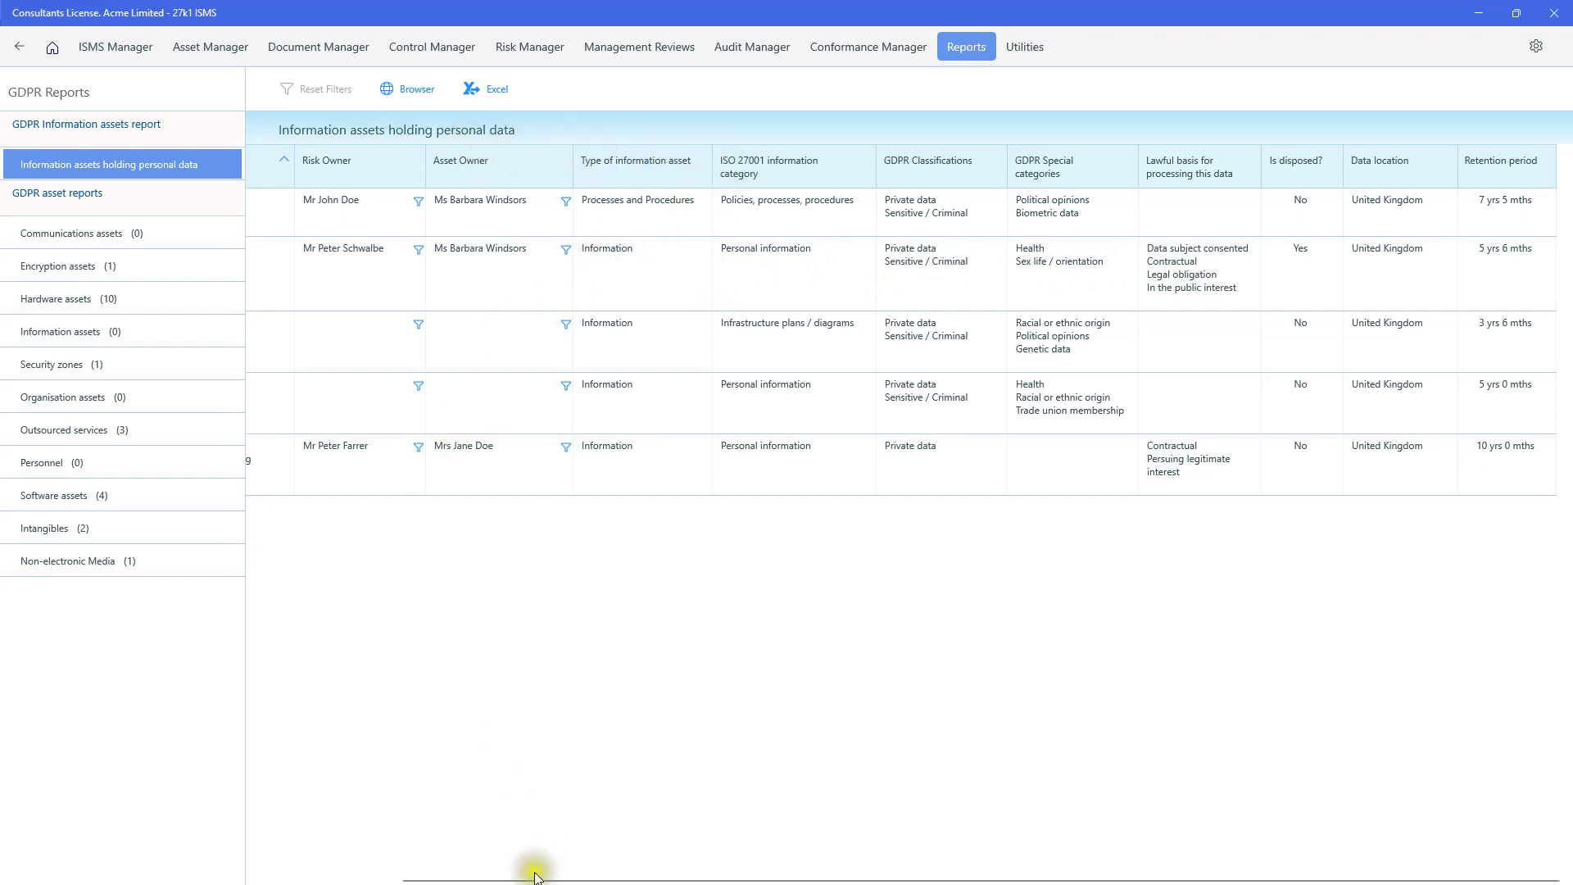
{"action": "left_click_drag", "start_coordinate": [532, 880], "coordinate": [340, 881]}
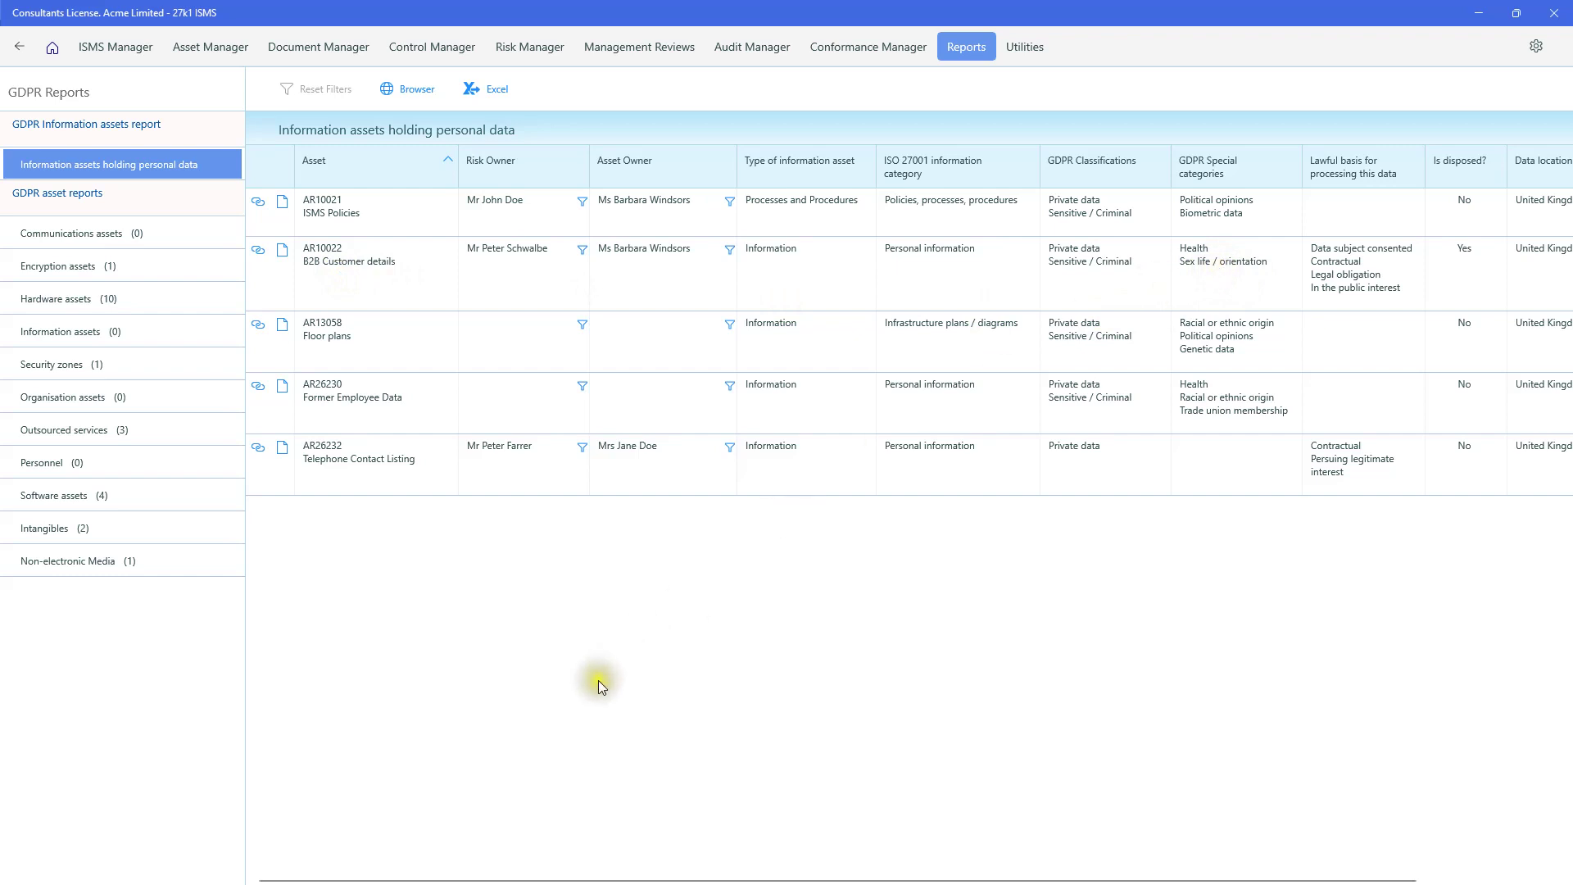
List the assets in the Health personal data report and open AR10024 Finance Laptops
{"action": "left_click", "coordinate": [18, 52]}
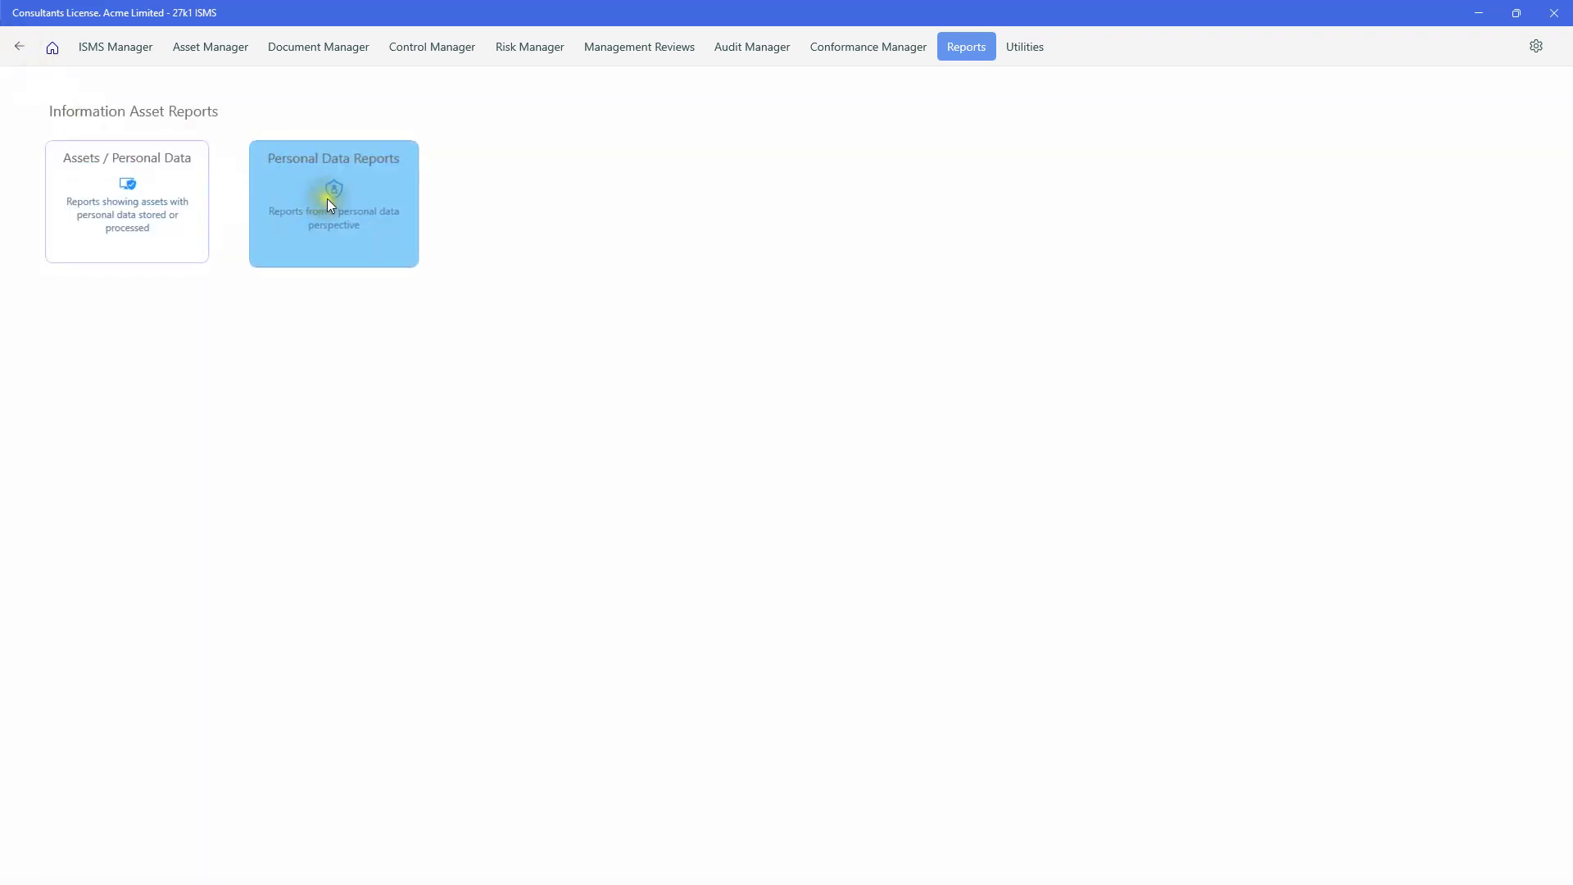
{"action": "left_click", "coordinate": [327, 198]}
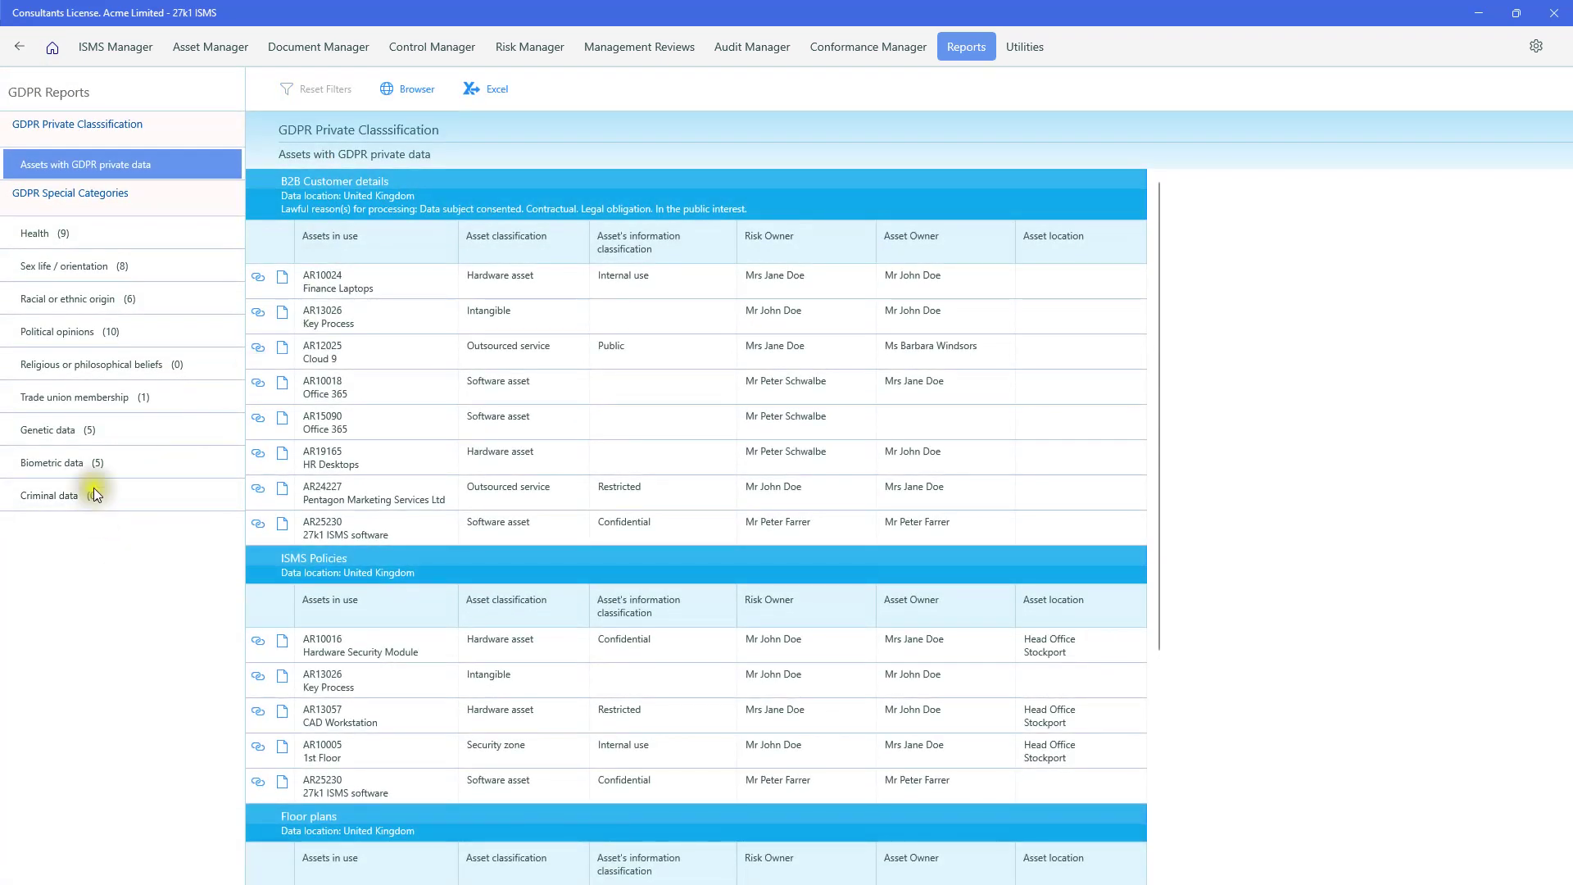
{"action": "left_click", "coordinate": [78, 235]}
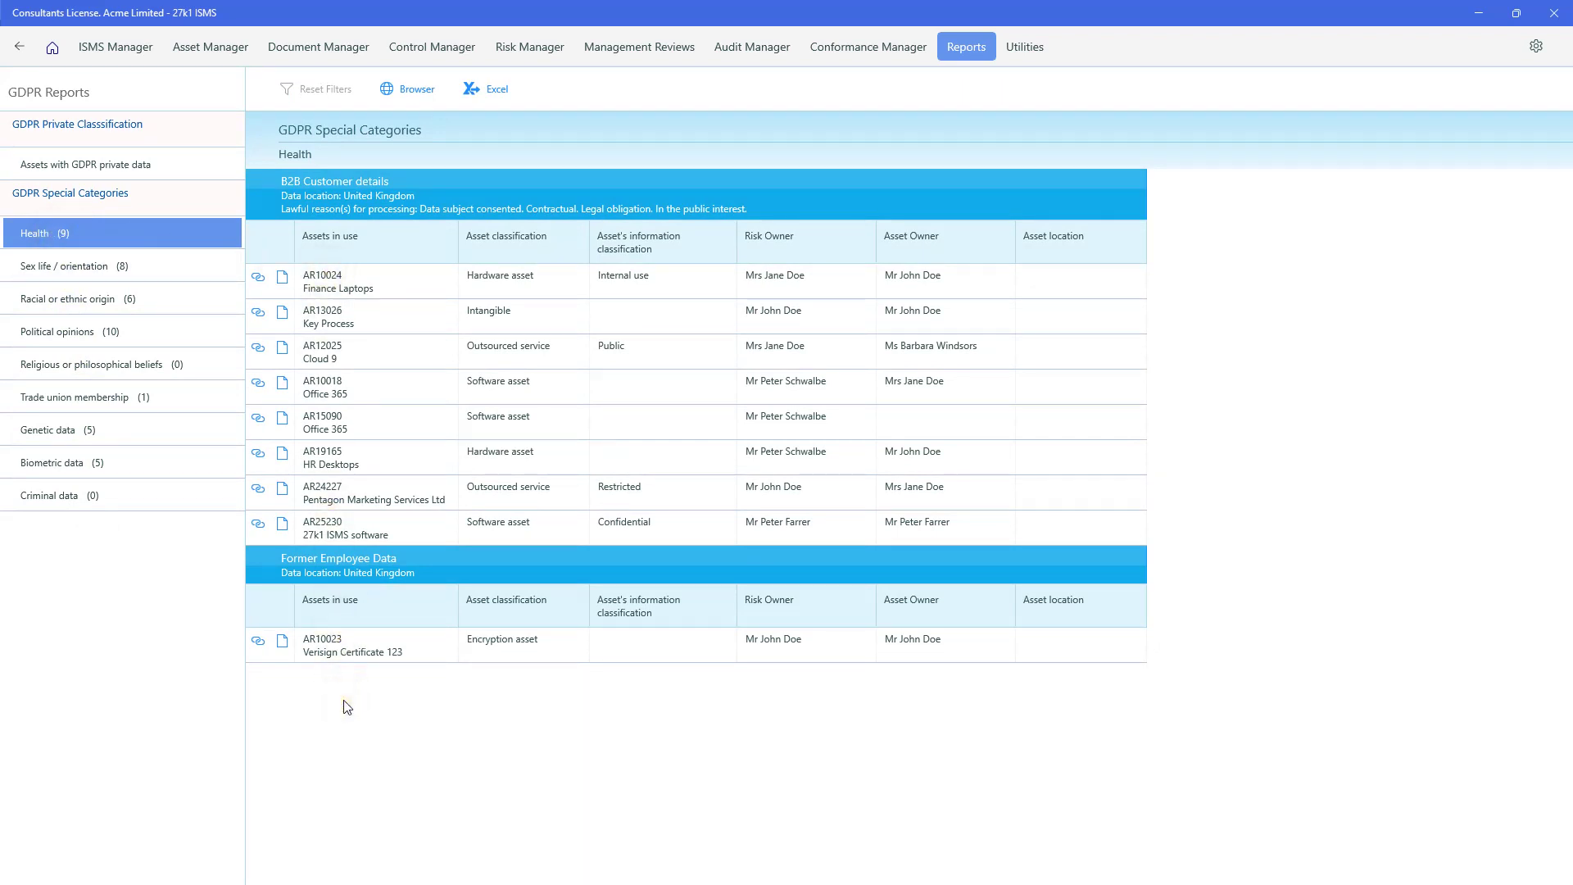
{"action": "left_click", "coordinate": [259, 282]}
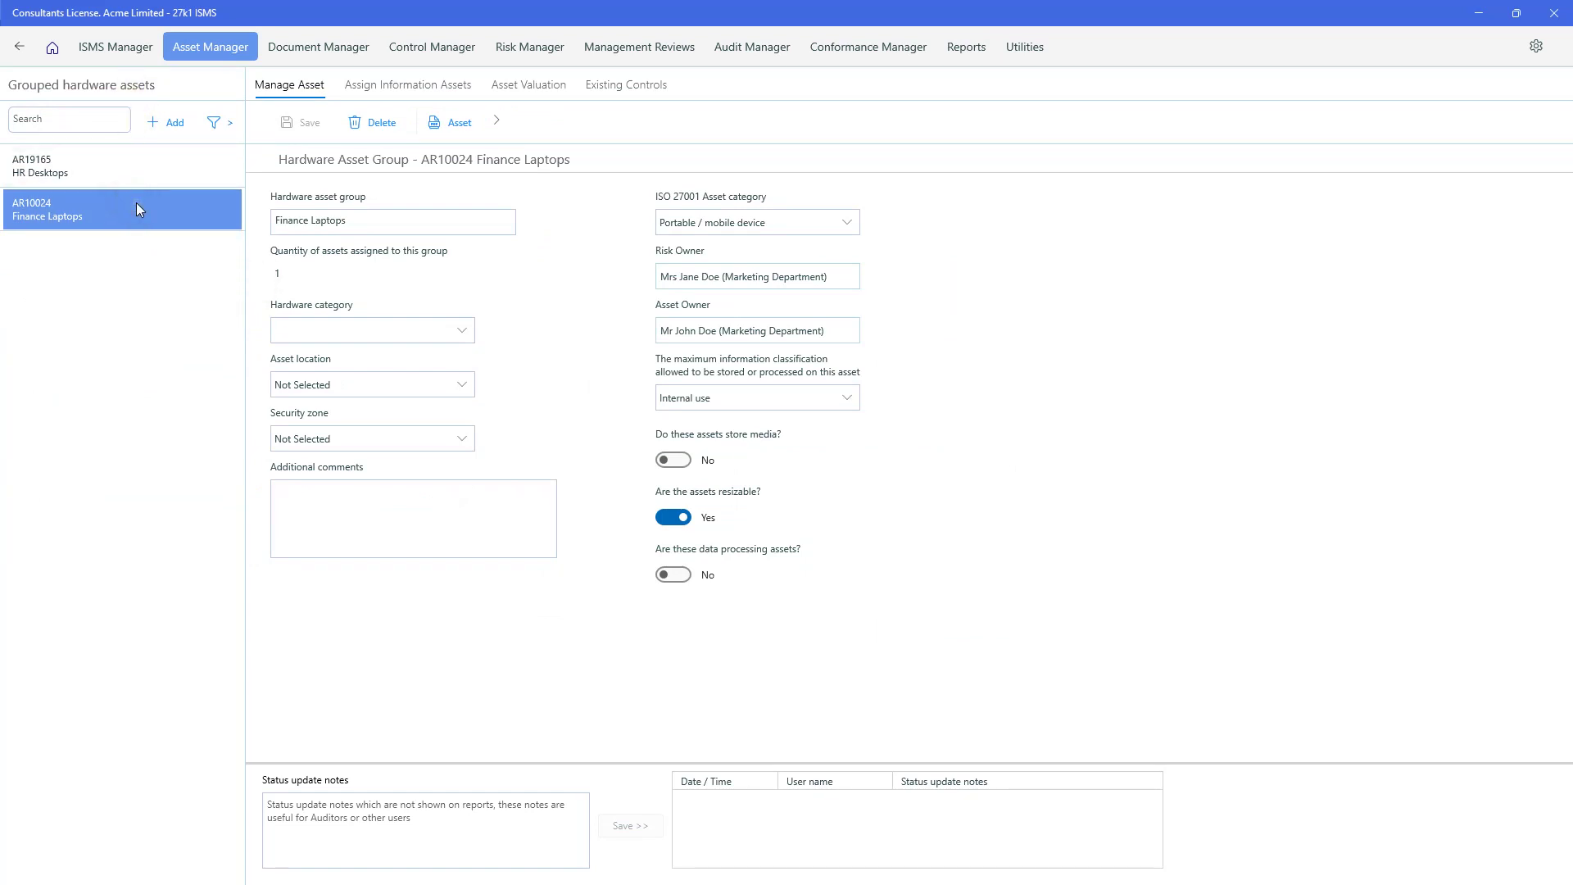
View Finance Laptops' assigned information assets, then their valuation and personal data categories
{"action": "left_click", "coordinate": [393, 89]}
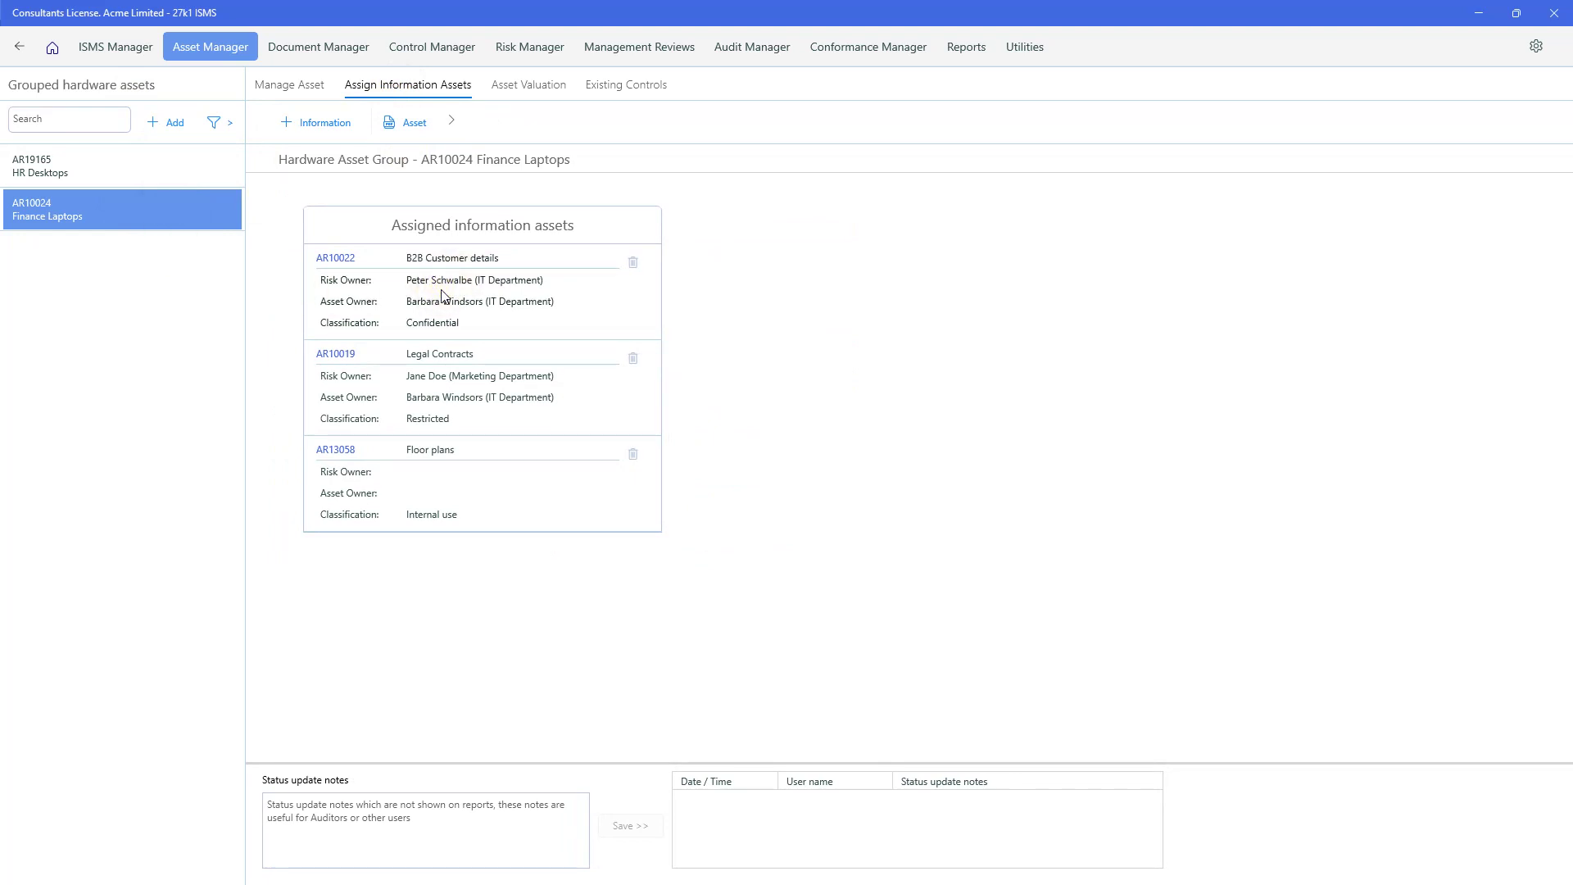
{"action": "left_click", "coordinate": [531, 87]}
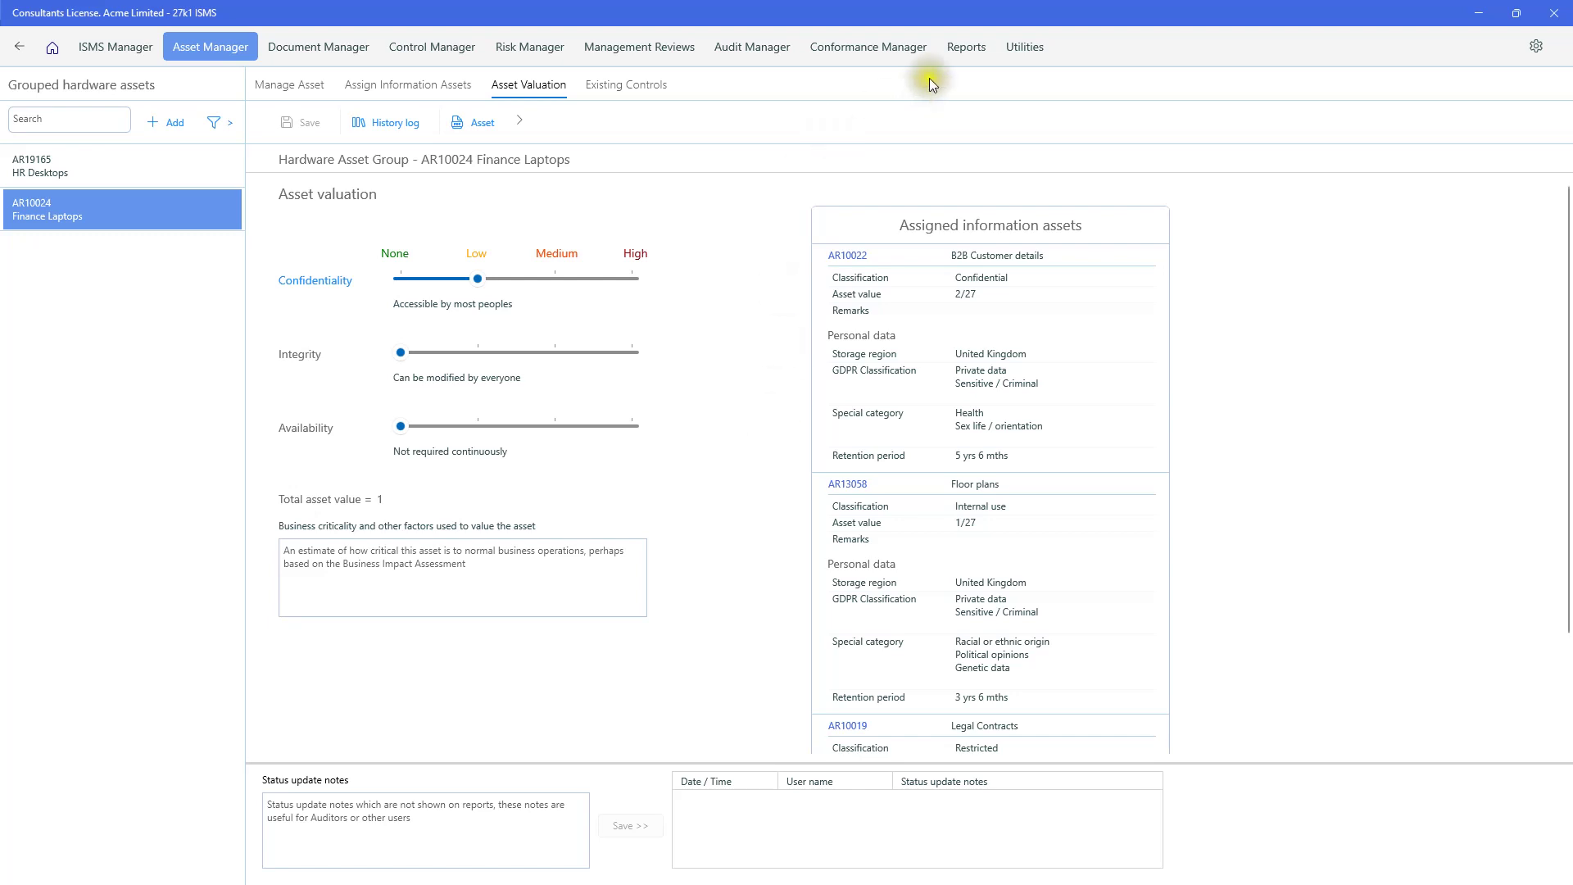
Open the assets by asset classification report through Reports and Asset Manager Reports
{"action": "left_click", "coordinate": [964, 47]}
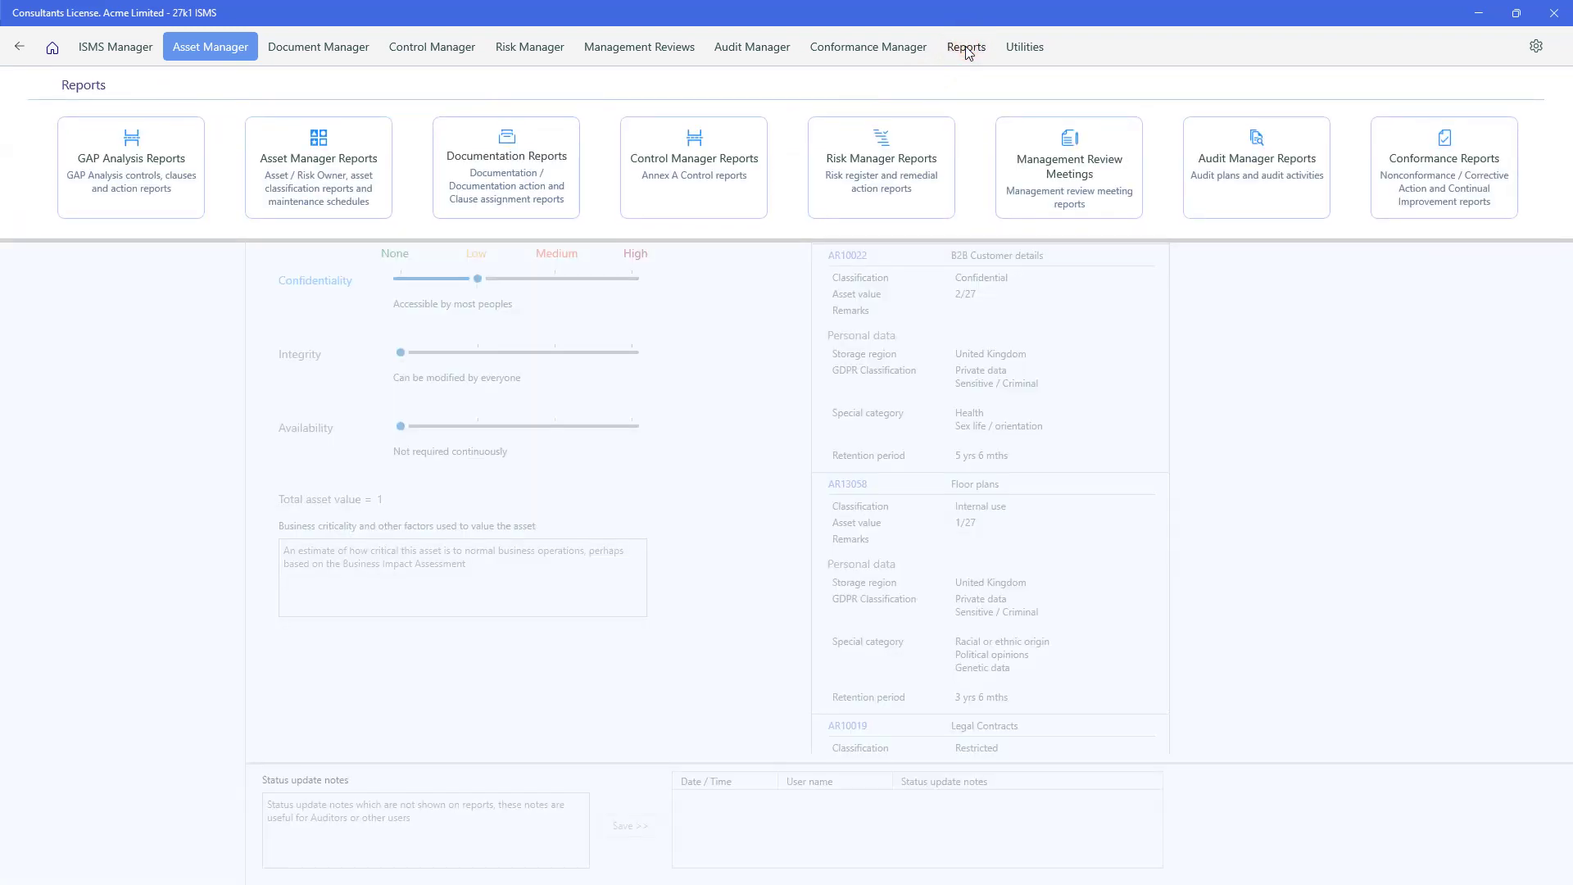
{"action": "left_click", "coordinate": [334, 168]}
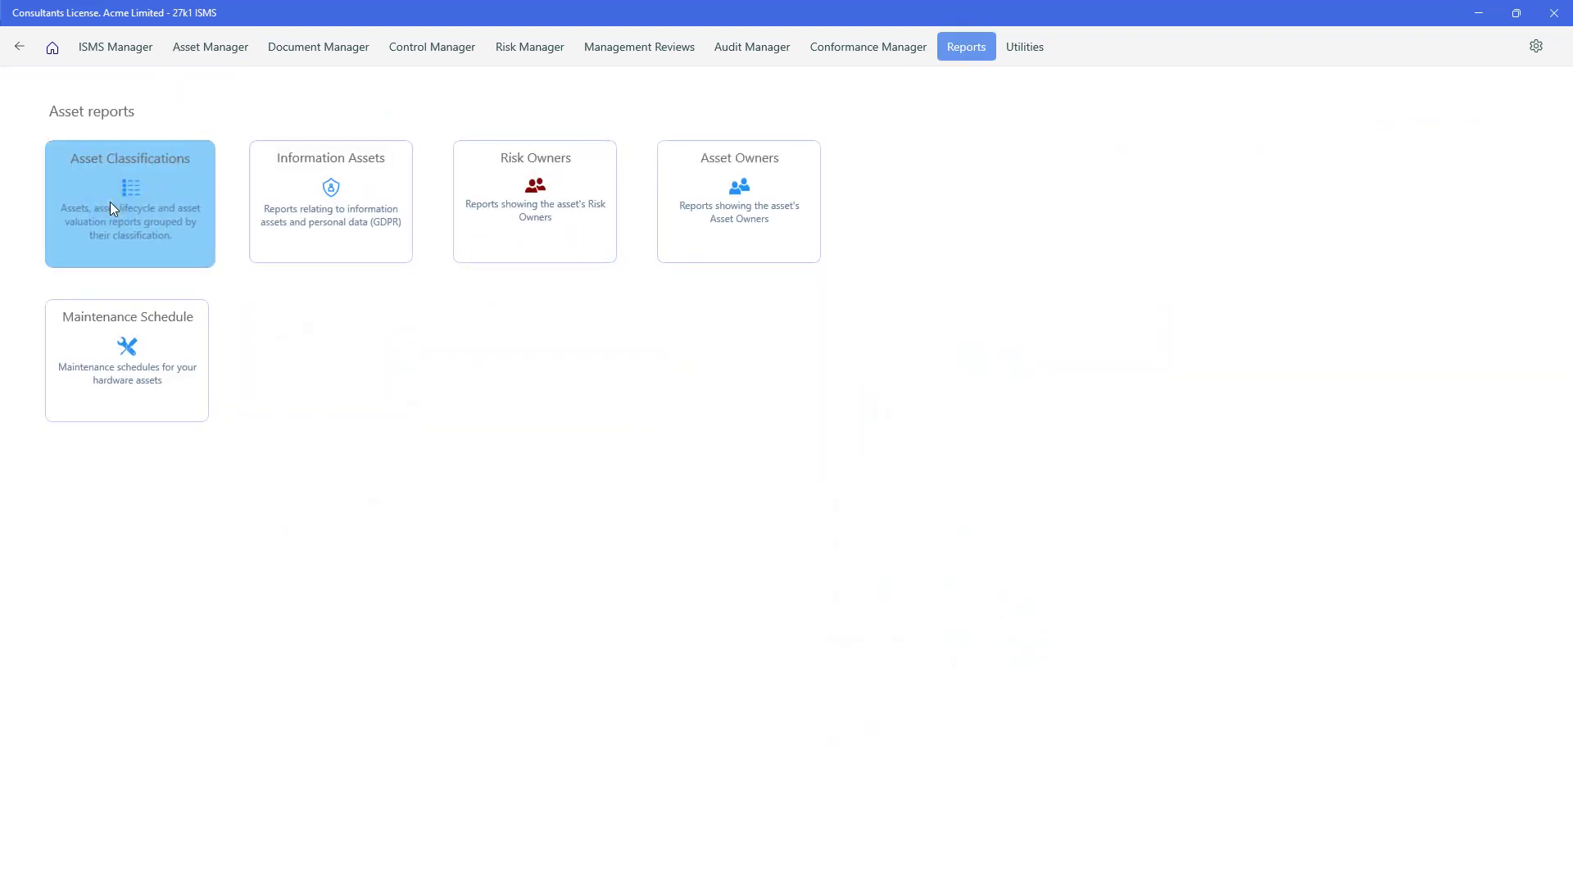
{"action": "left_click", "coordinate": [478, 204]}
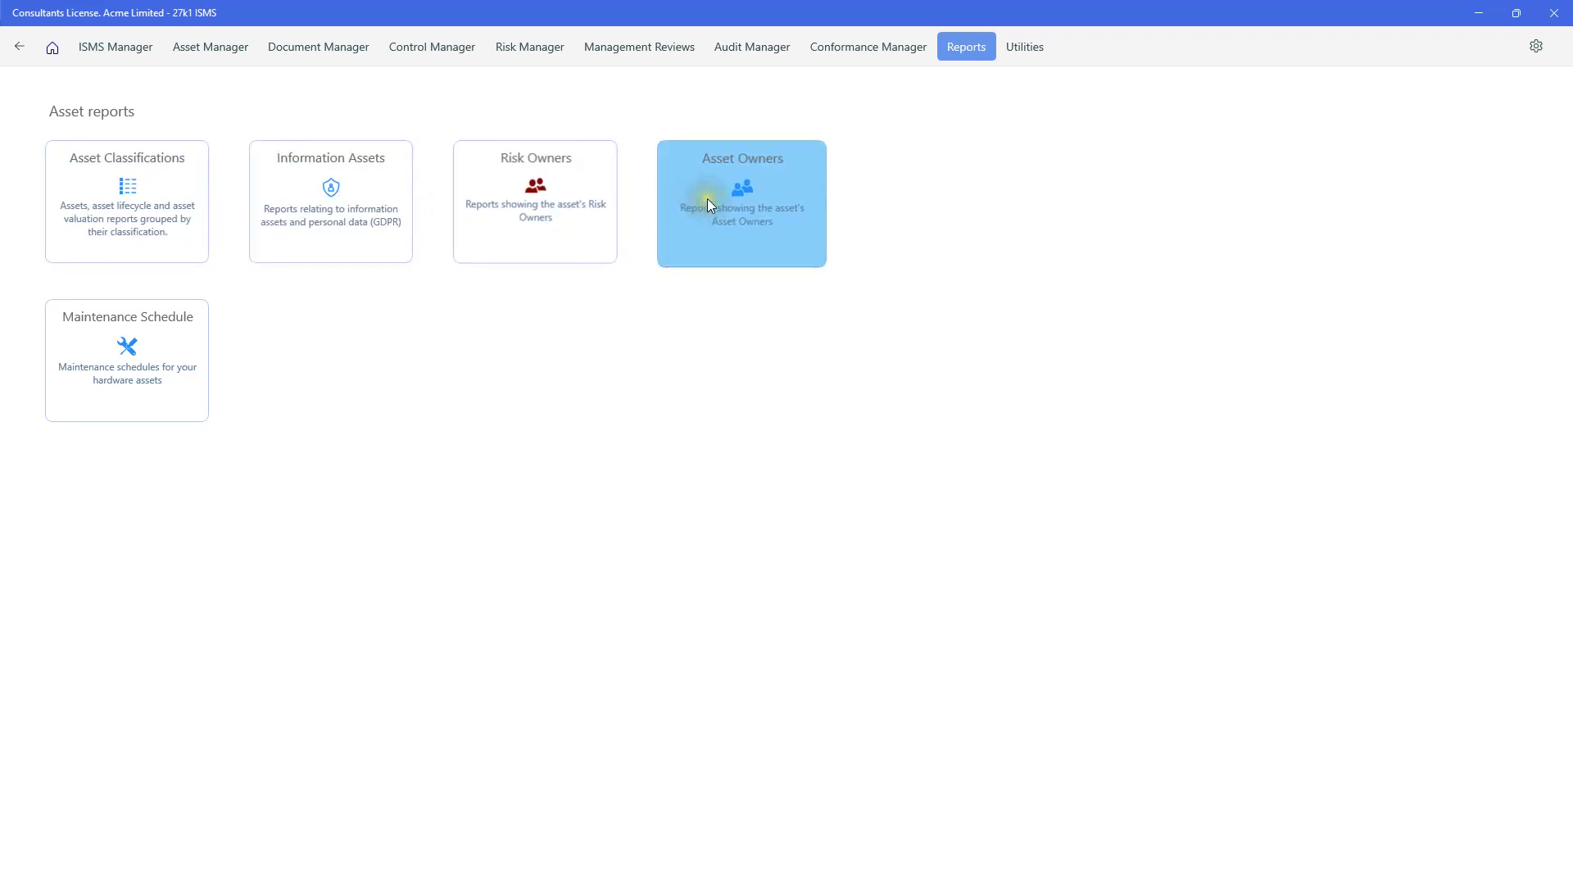
{"action": "left_click", "coordinate": [112, 199]}
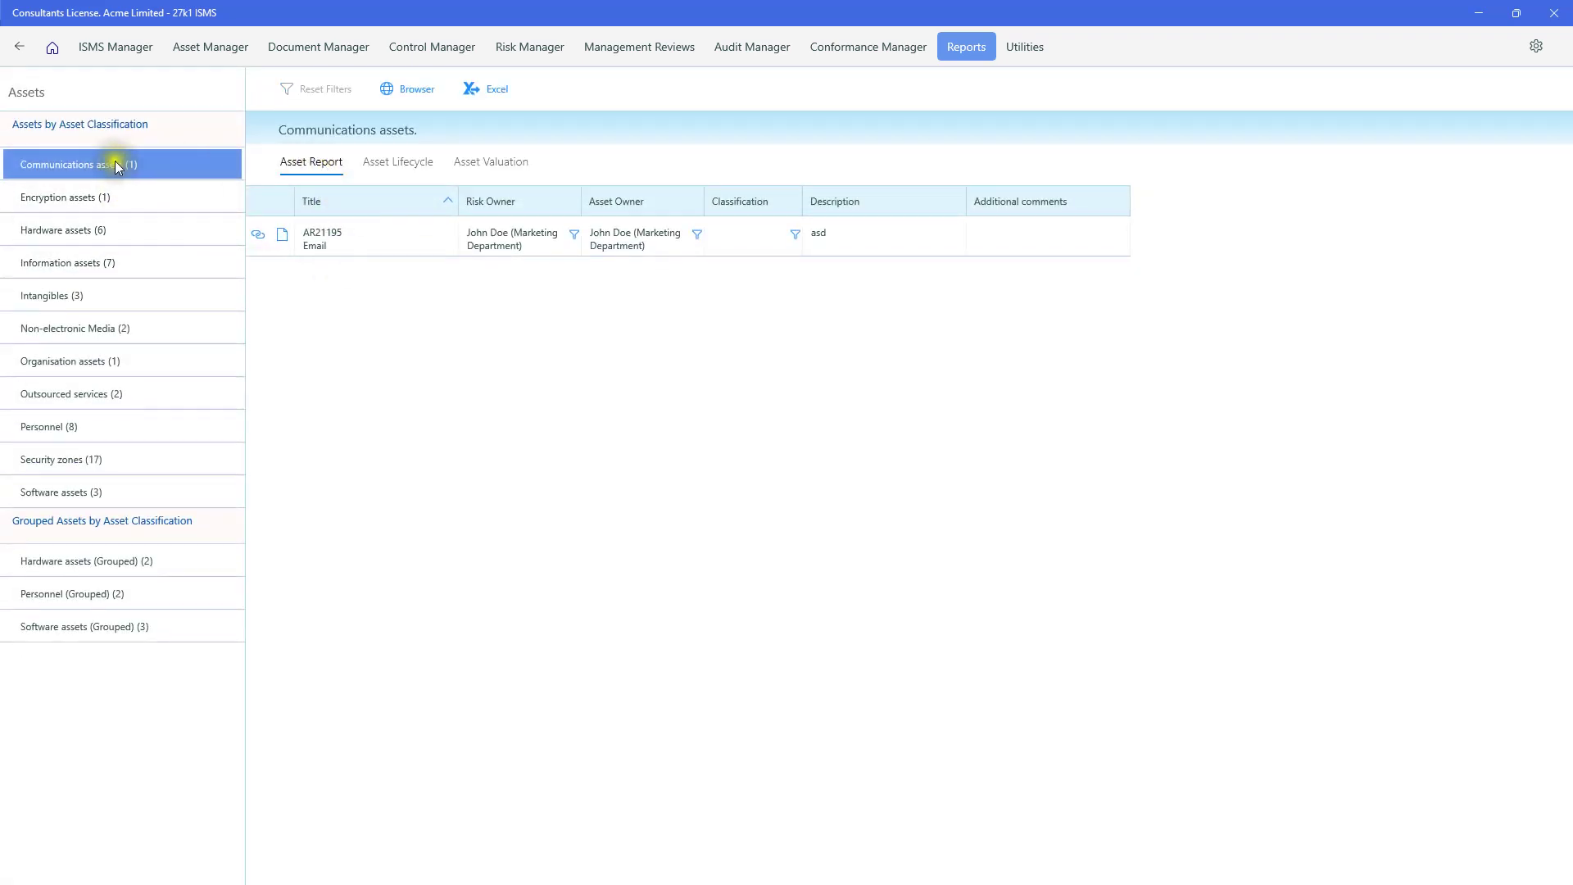
Show the Communications assets' lifecycle dates, then the Email asset's valuation score of 2
{"action": "left_click", "coordinate": [388, 163]}
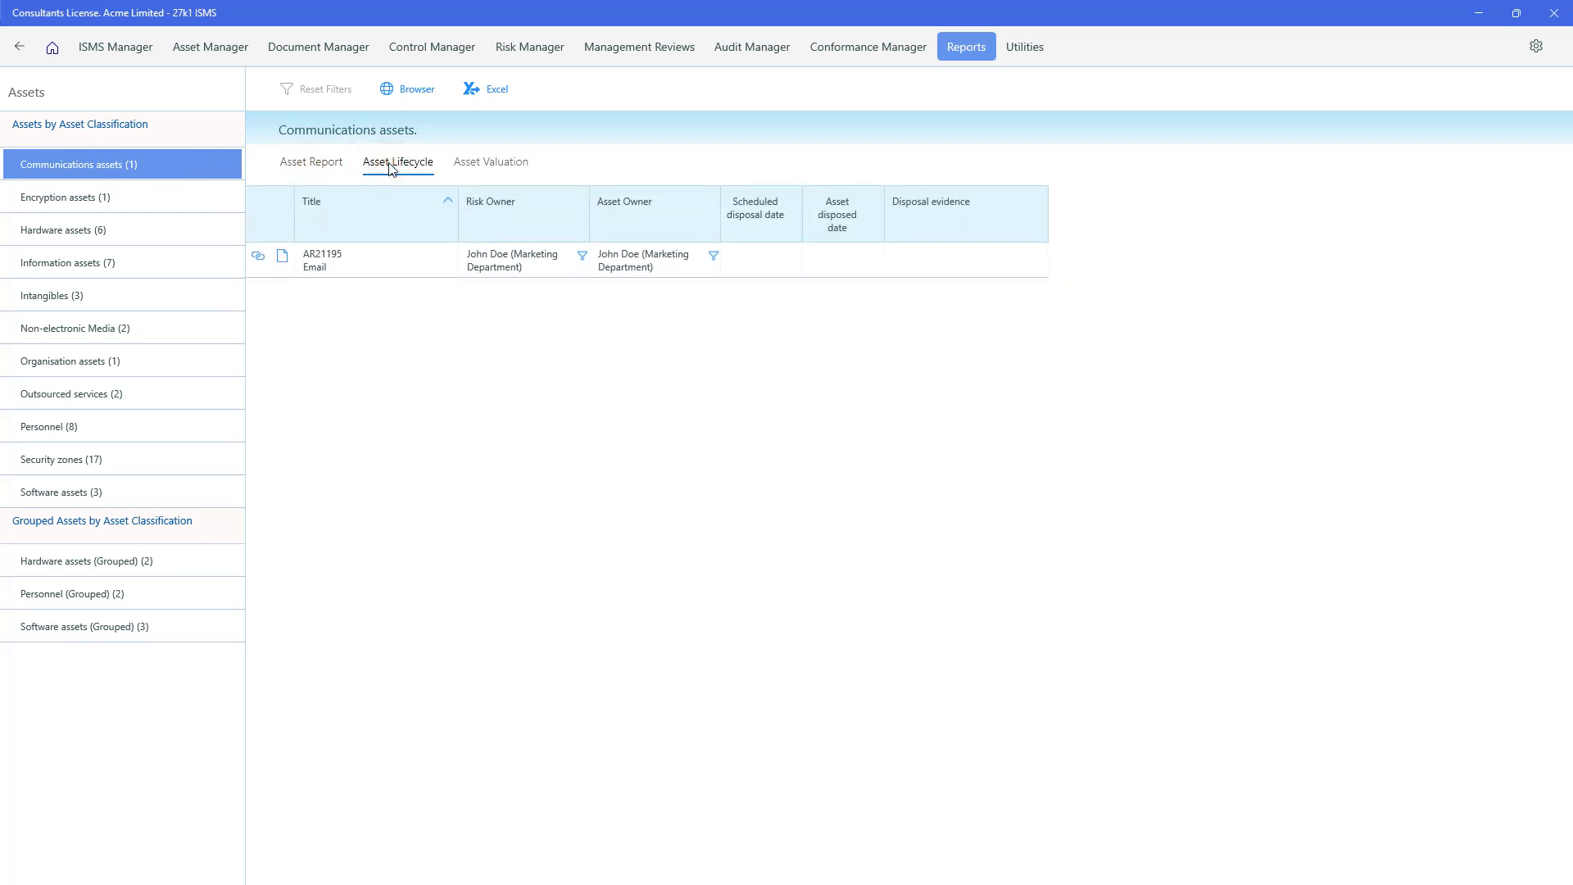
{"action": "left_click", "coordinate": [481, 163]}
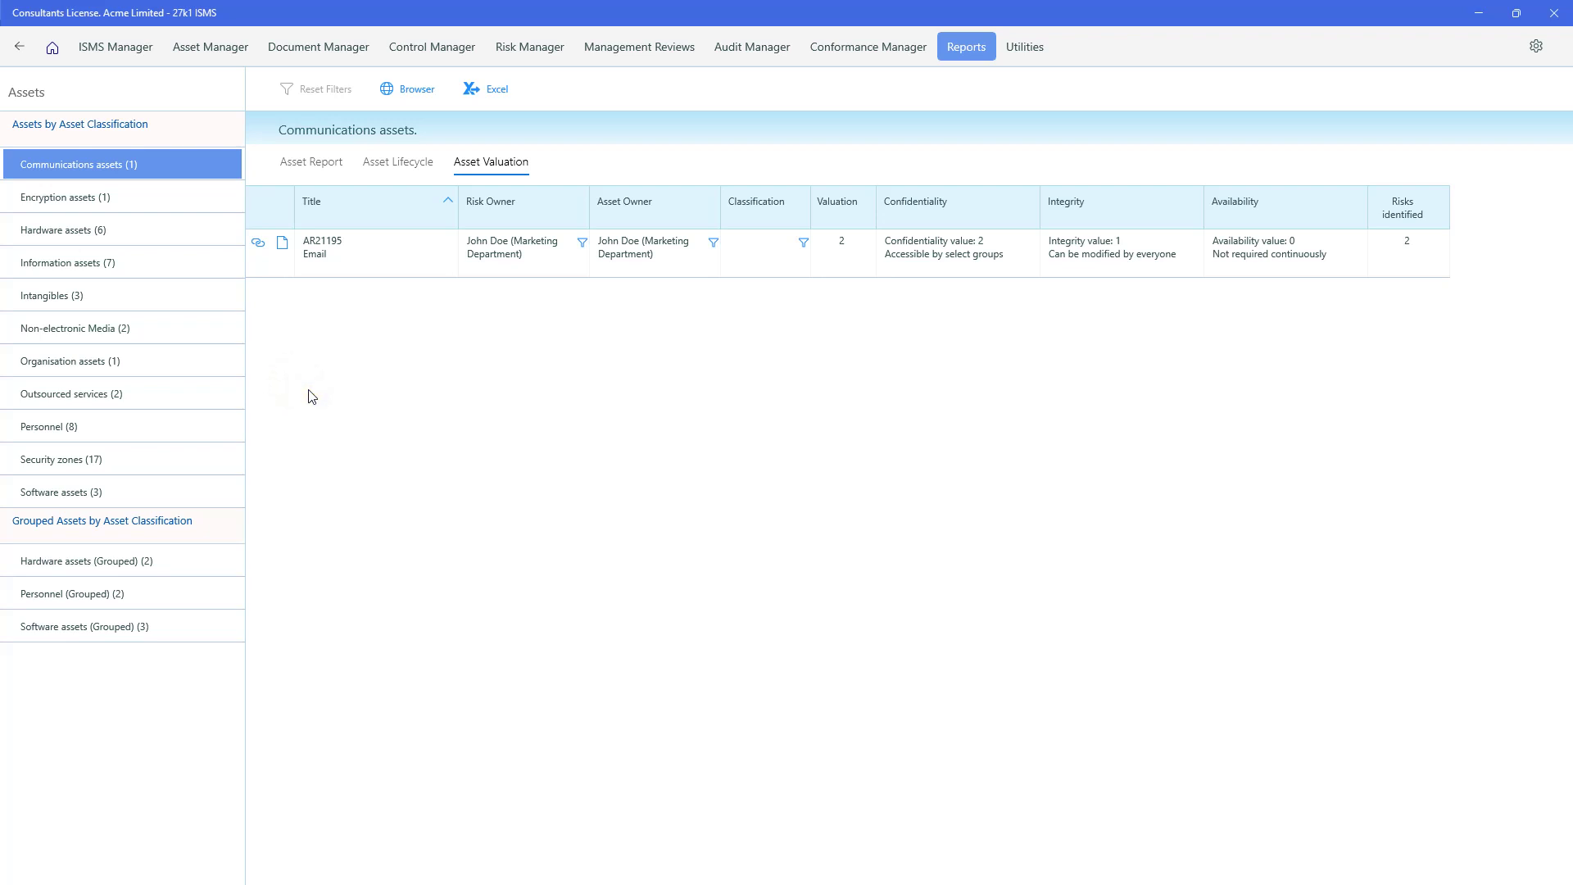
Bring up the Asset Manager panel listing information and supporting asset categories
{"action": "left_click", "coordinate": [230, 51]}
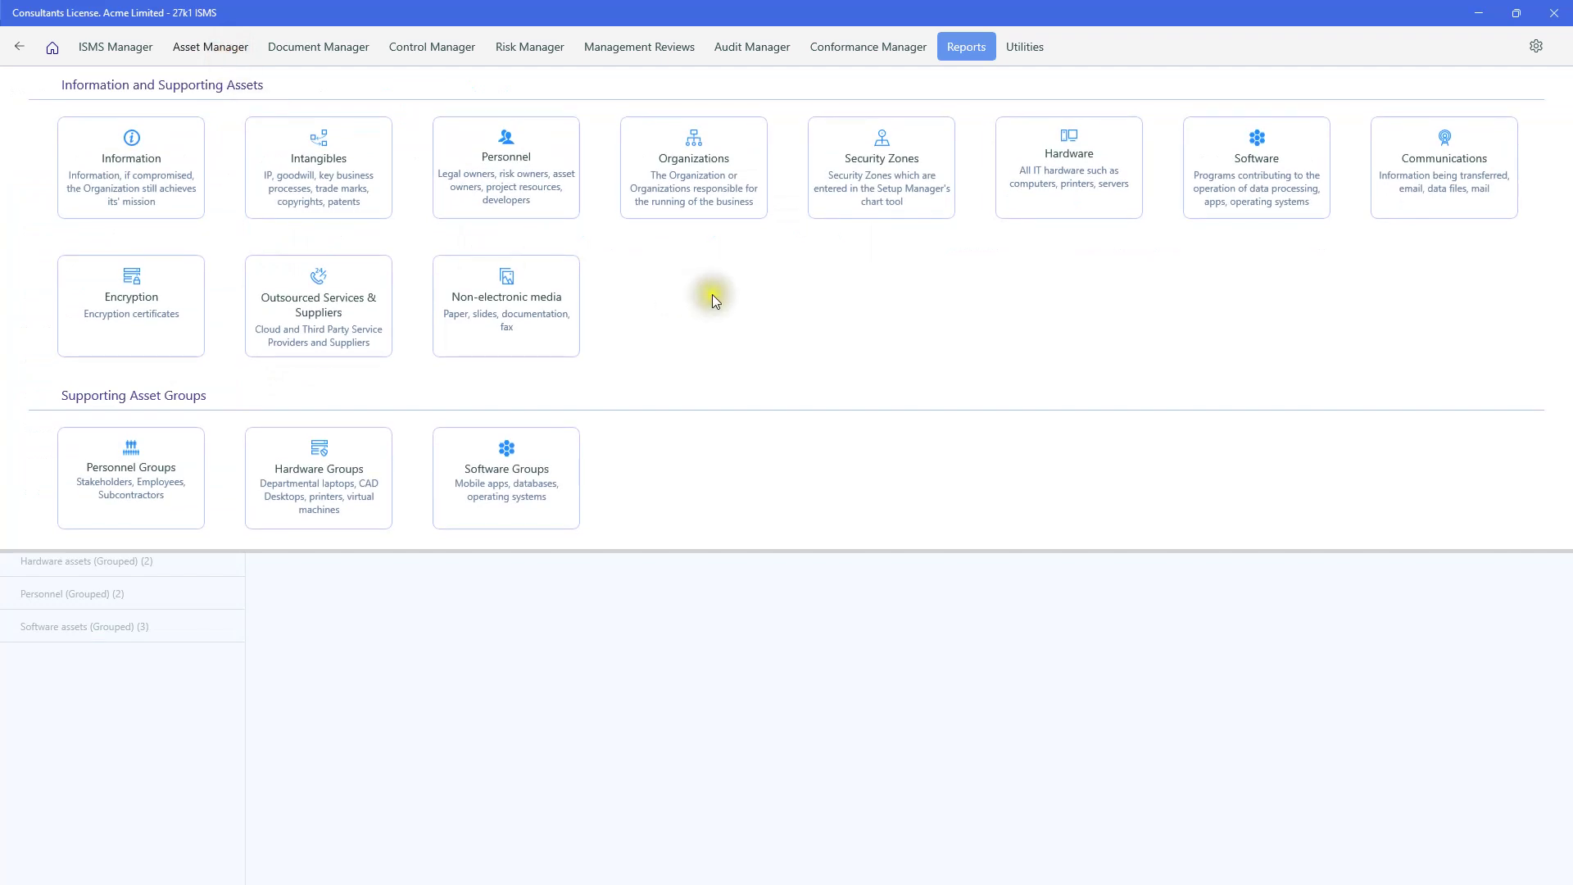